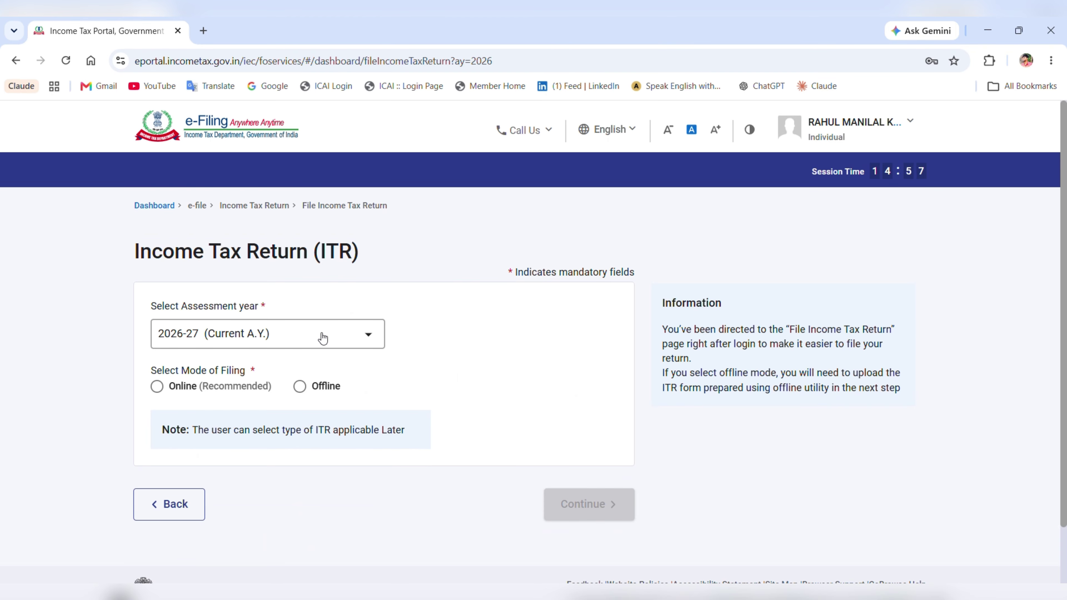
- Choose the Online (Recommended) filing mode for AY 2026-27 and continue
click(164, 391)
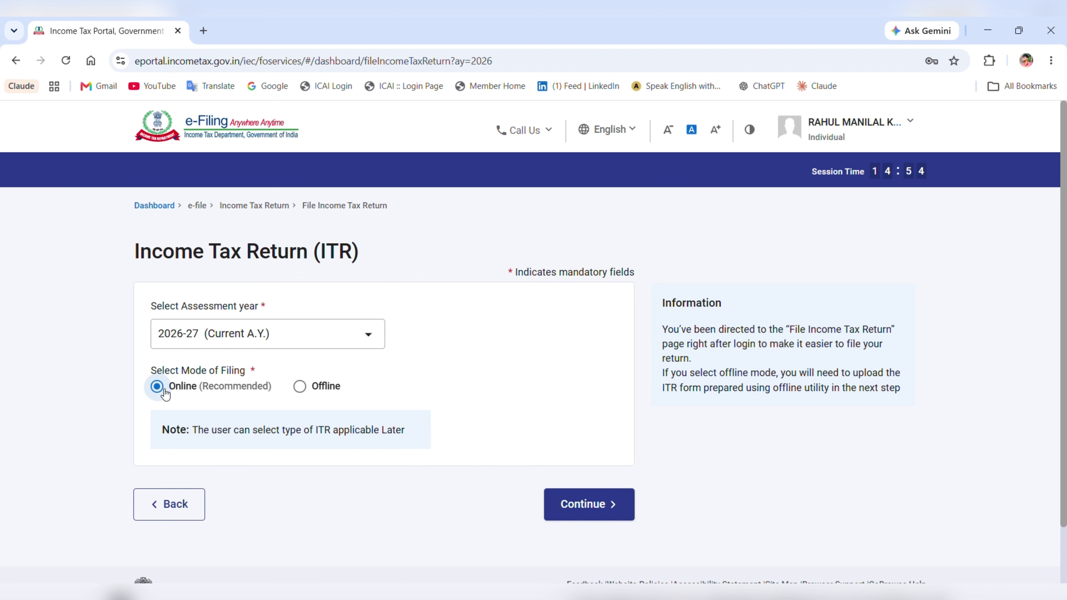
click(584, 506)
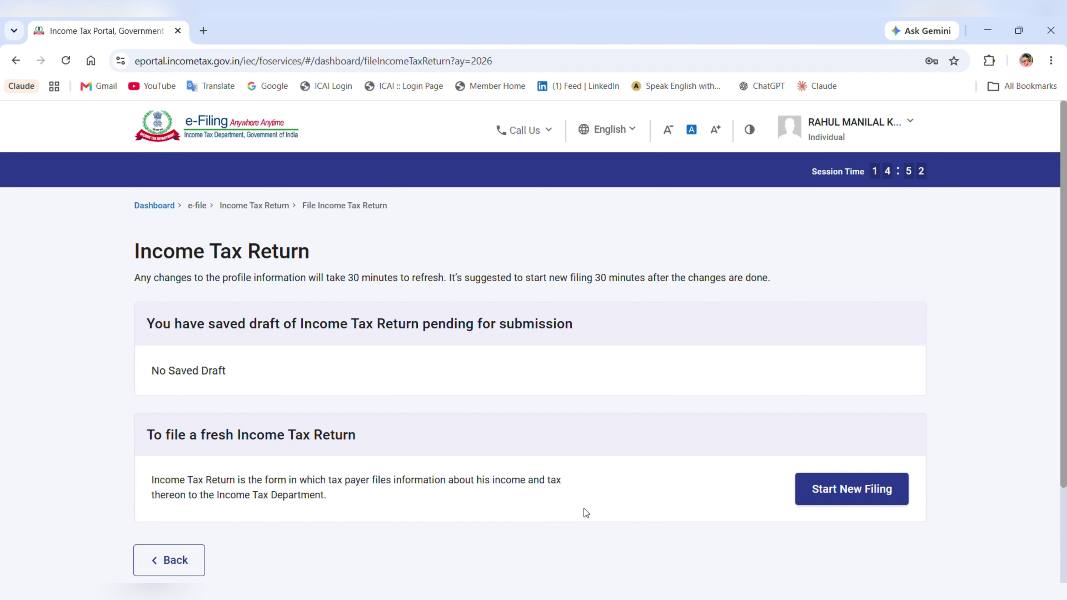
- Start a new filing with Individual as the taxpayer status
scroll(262, 285, down, 3)
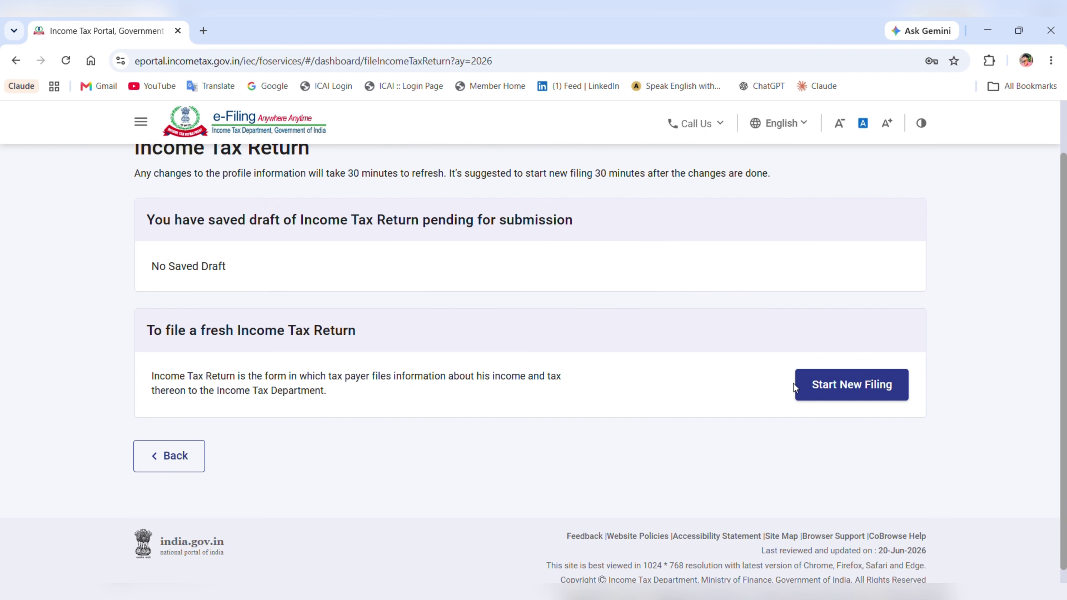
click(865, 391)
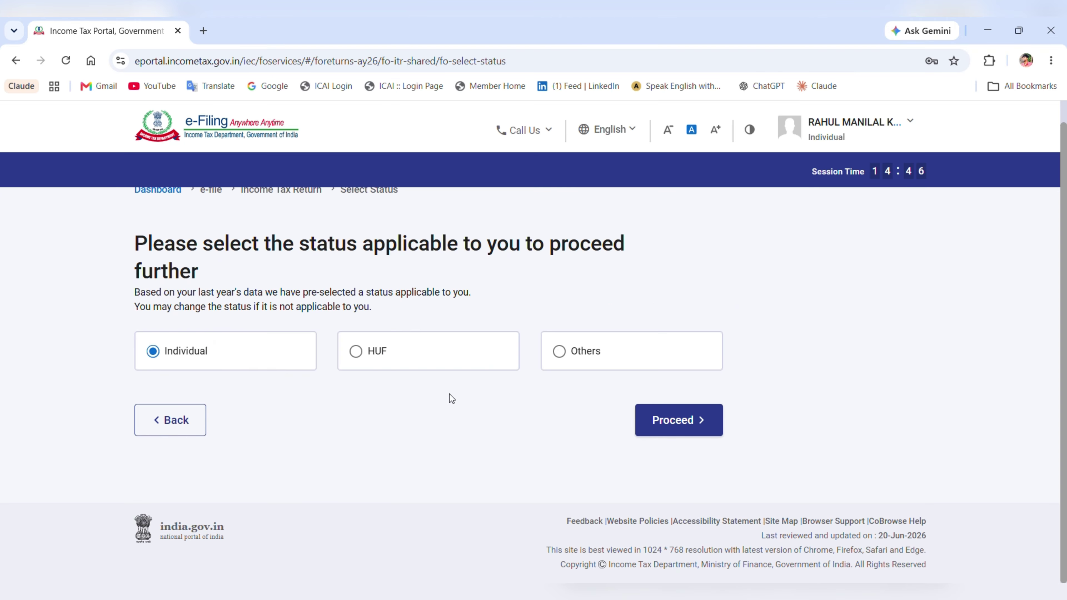
click(671, 434)
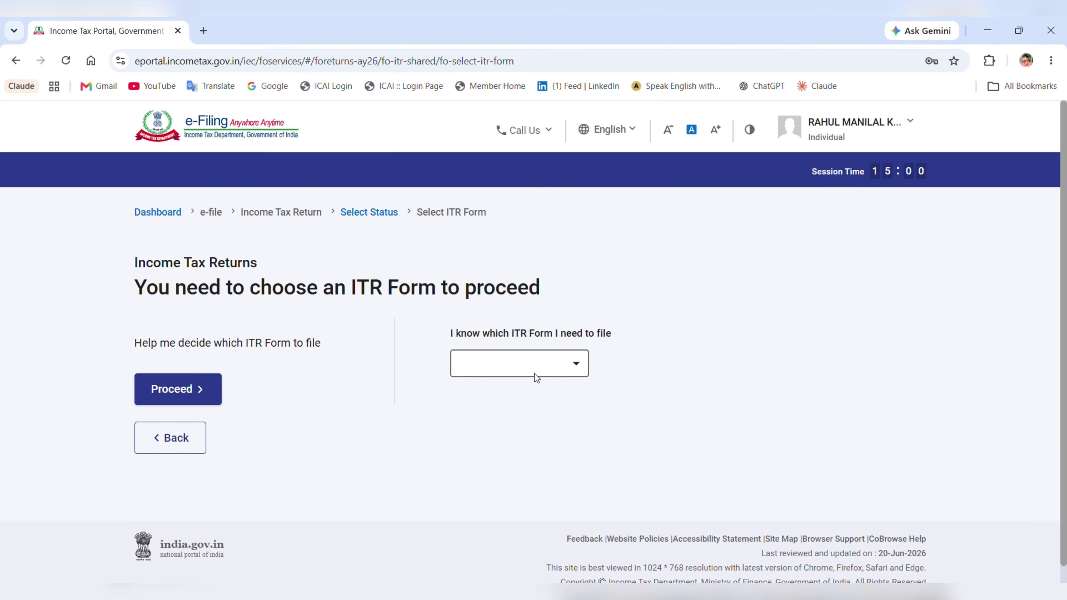
- Select ITR-1 from the form list, review its eligibility text, and proceed with ITR-1
click(540, 367)
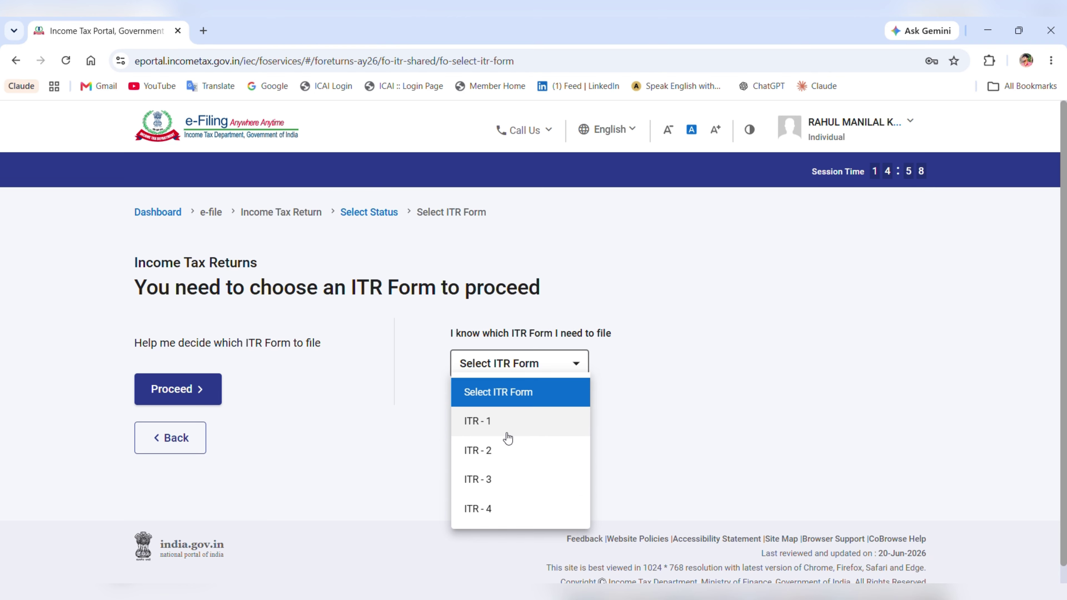
click(507, 425)
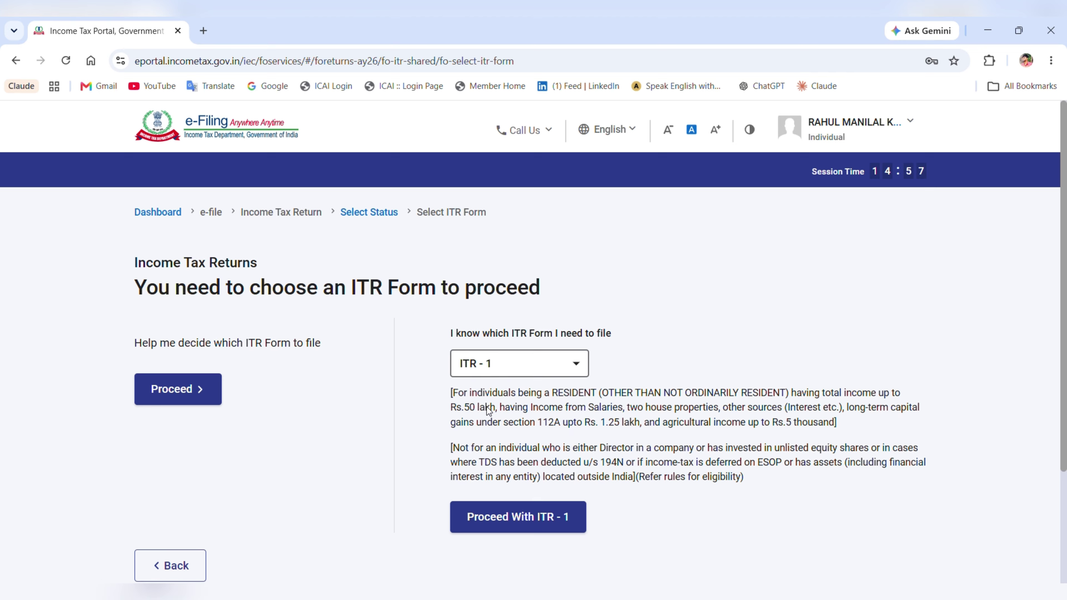
drag(451, 392, 633, 410)
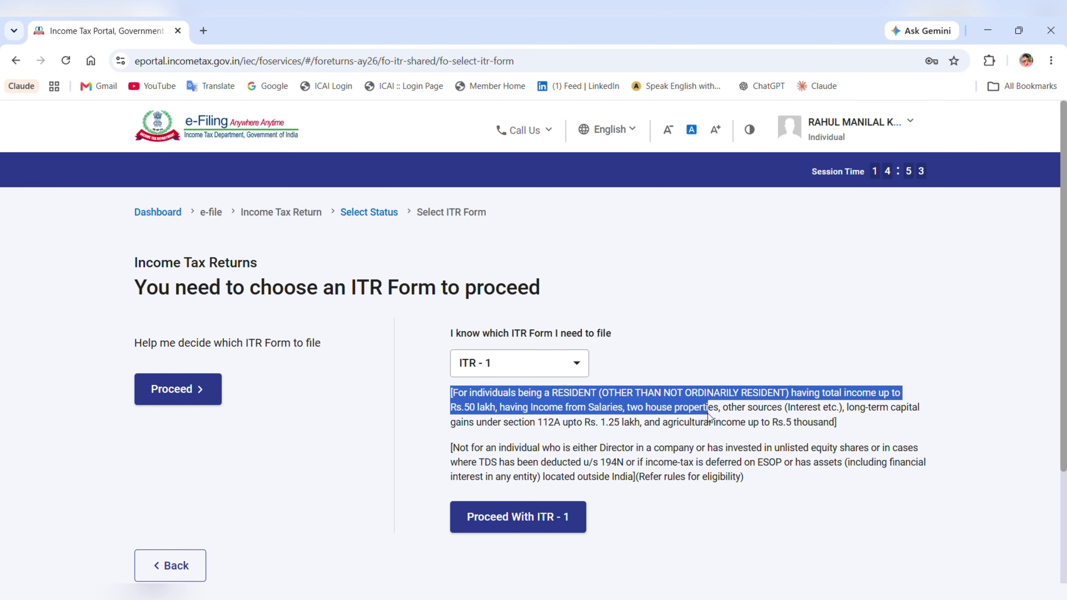
drag(708, 414, 792, 416)
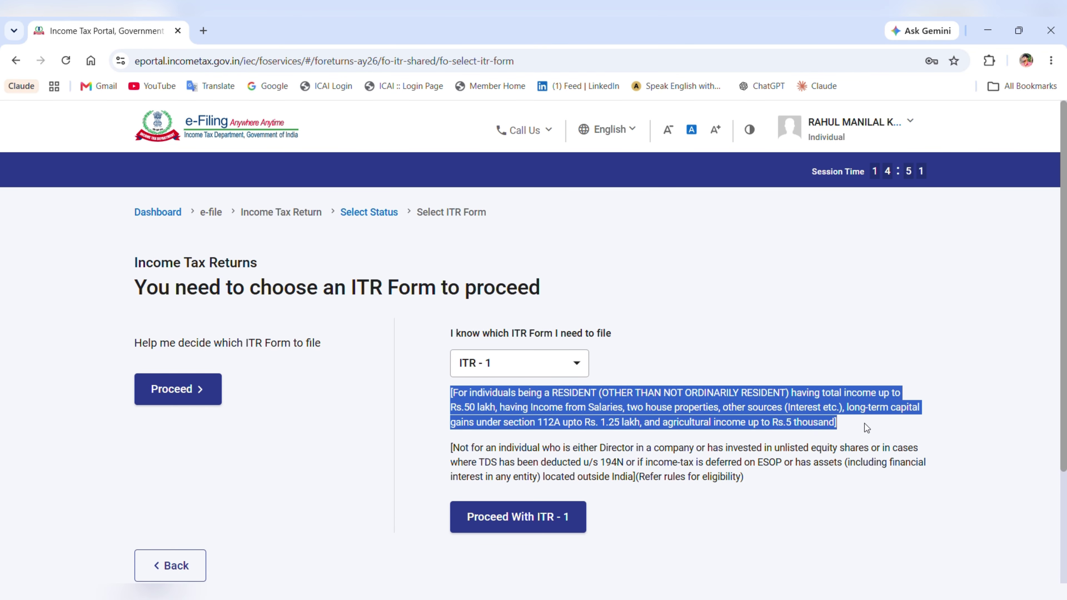
click(856, 426)
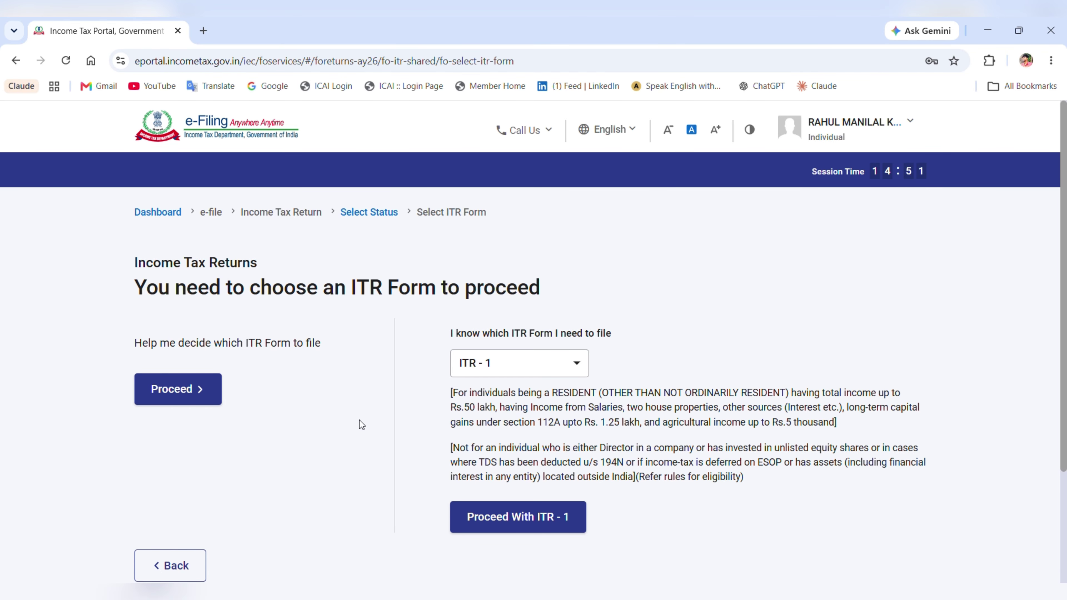
click(518, 518)
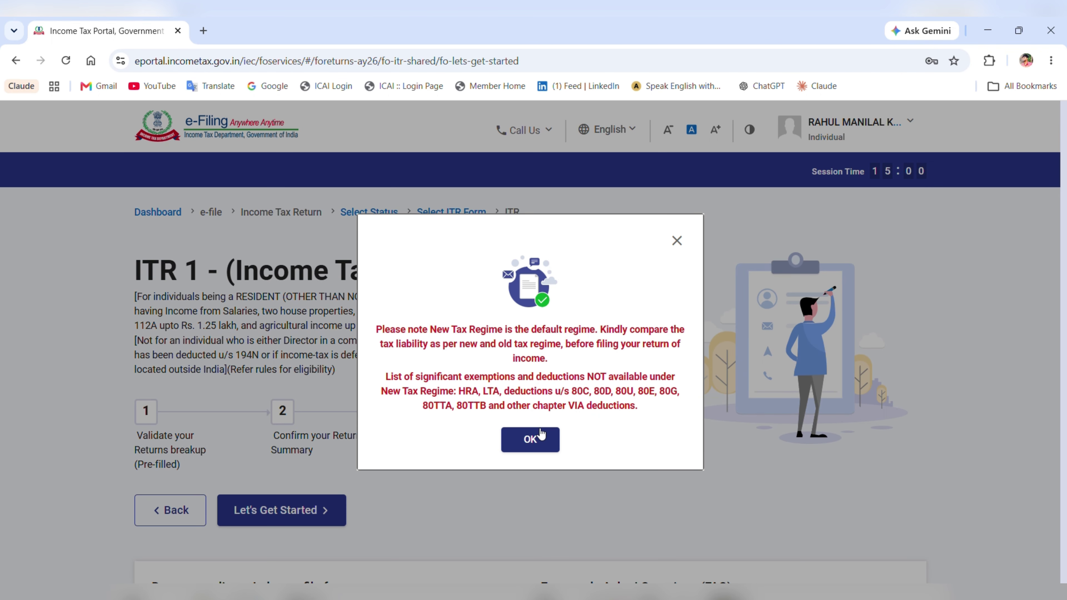
- Dismiss the tax regime notice and give 'taxable income above basic exemption limit' as the filing reason
click(540, 439)
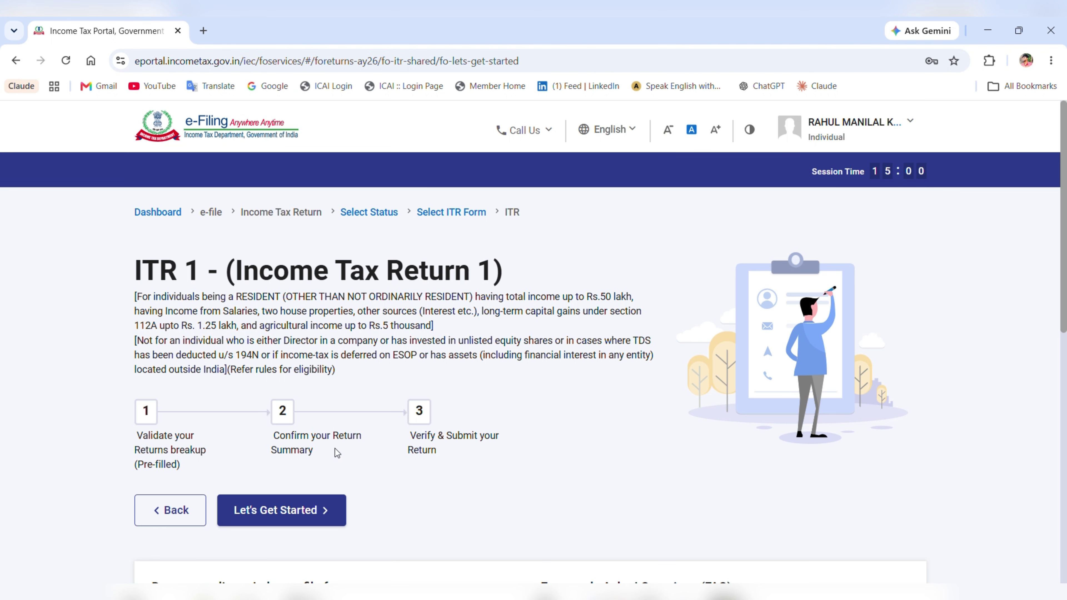
scroll(352, 418, down, 4)
scroll(352, 414, up, 5)
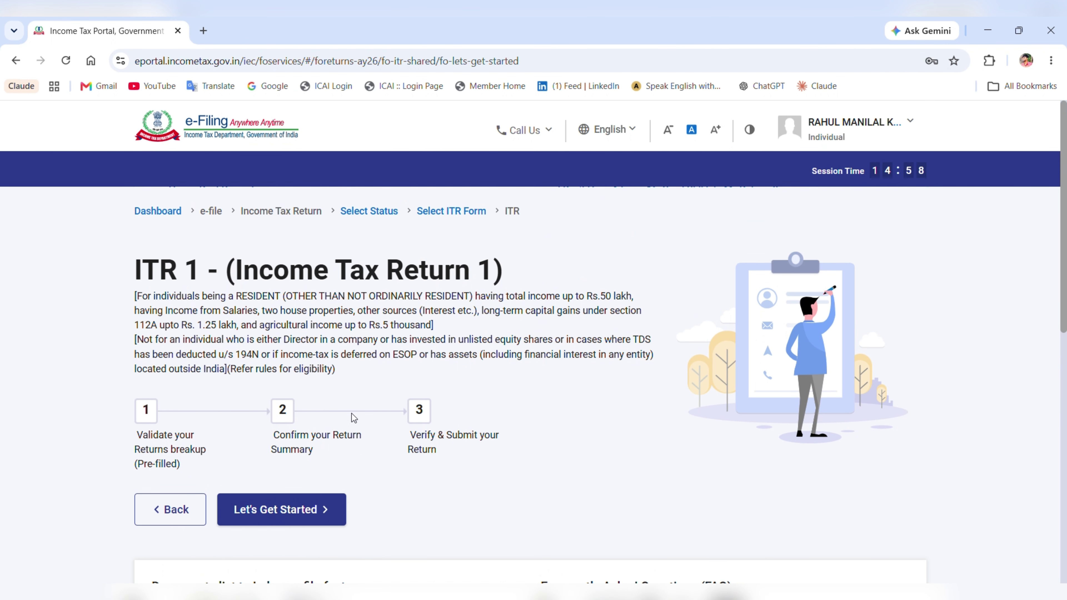
scroll(352, 414, down, 5)
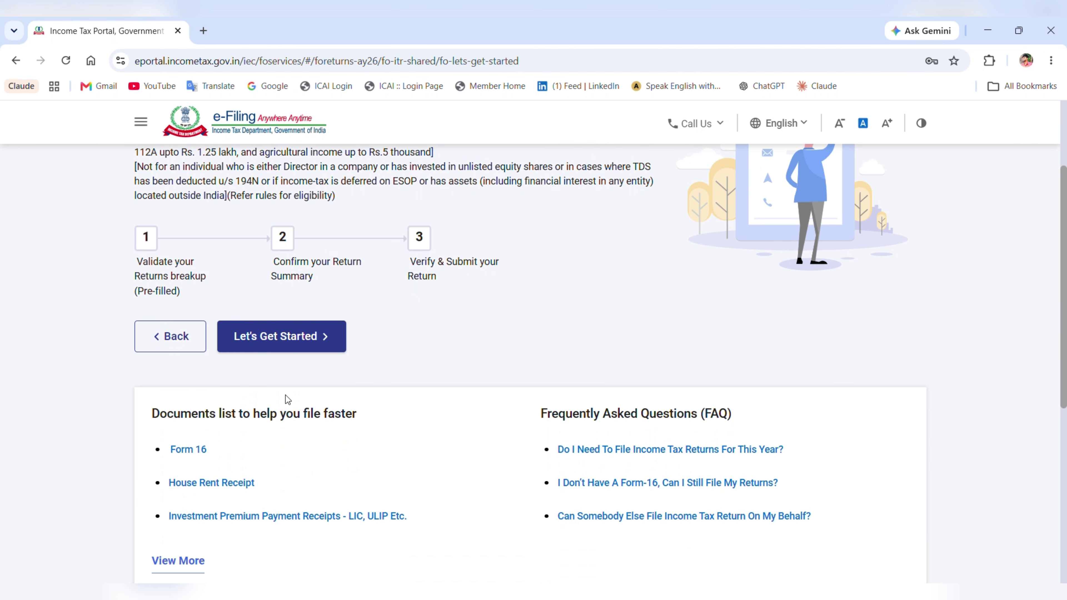
click(315, 341)
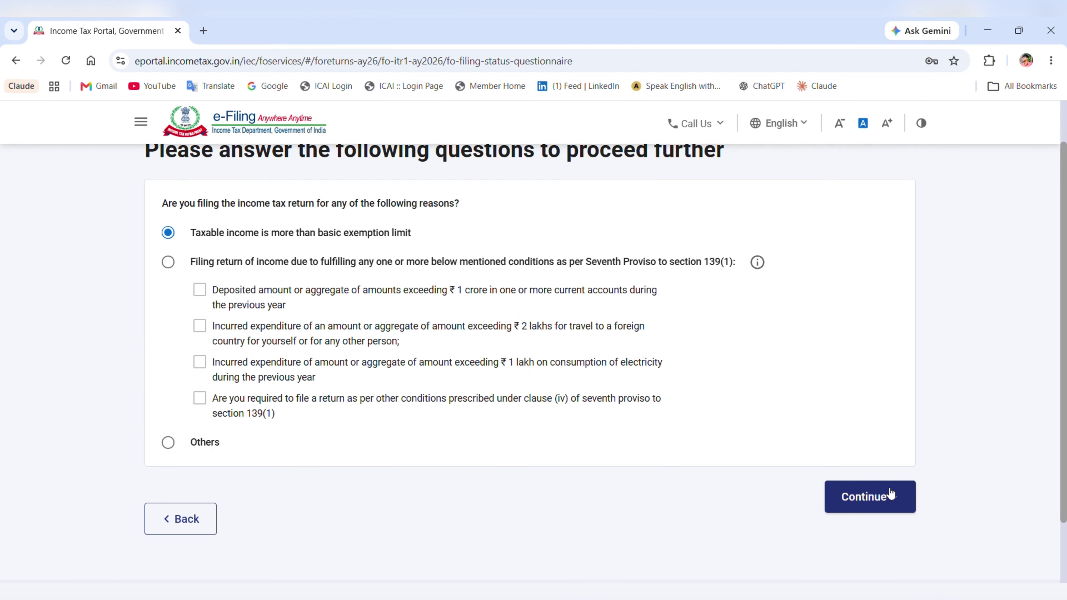
click(872, 506)
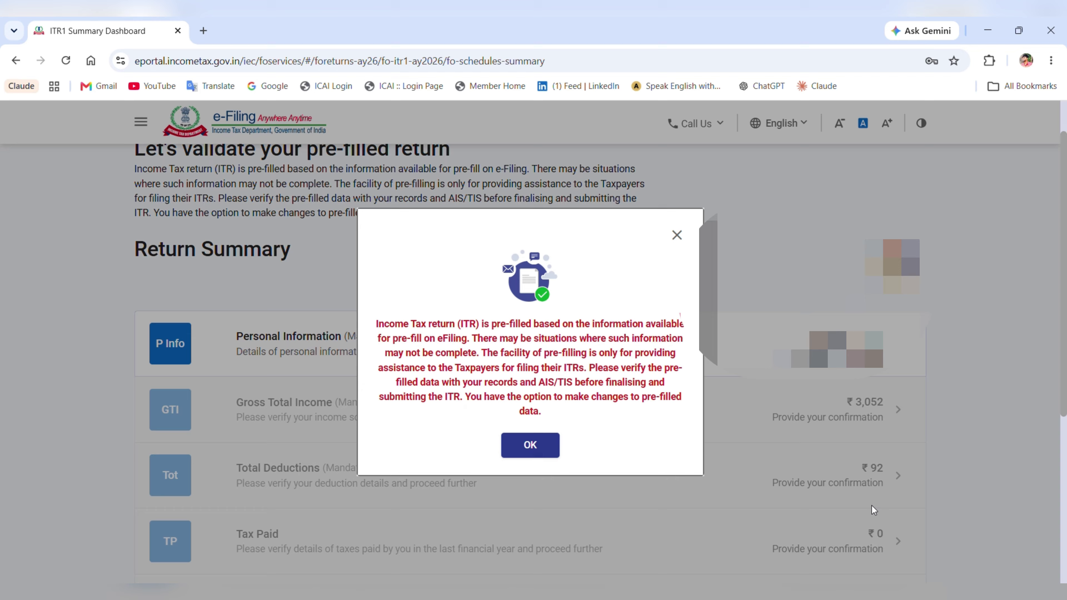
- In Personal Information, set the nature of employment to Others
click(550, 448)
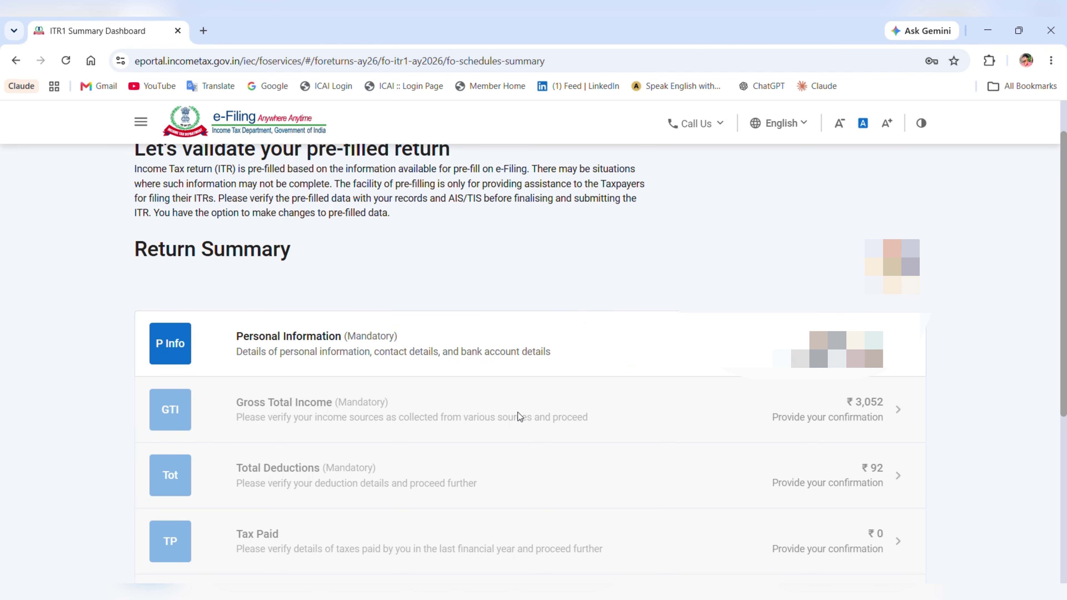
click(458, 358)
scroll(534, 369, down, 6)
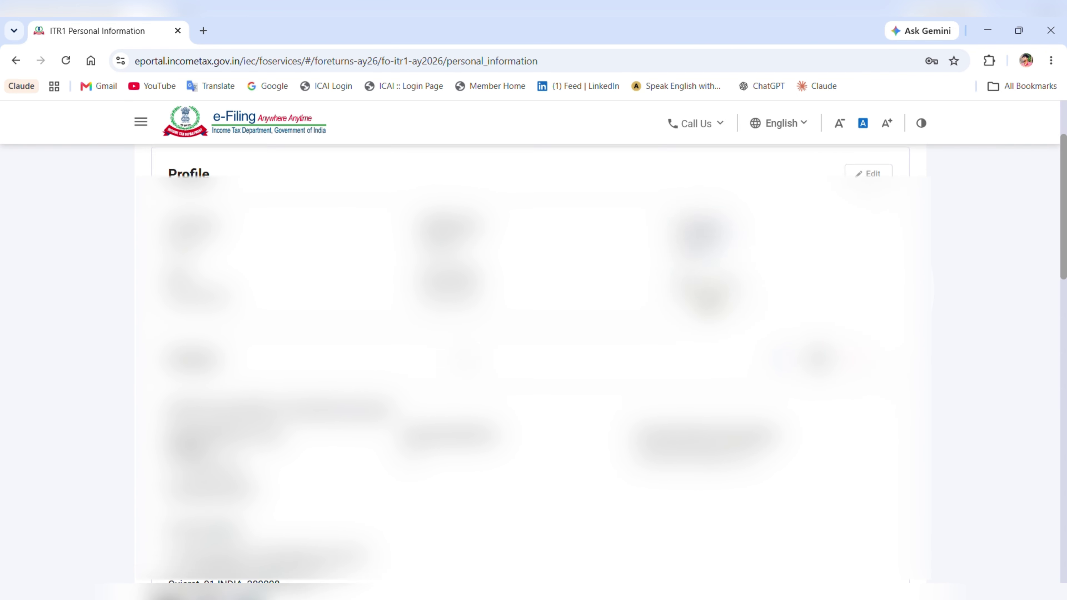
scroll(534, 370, down, 8)
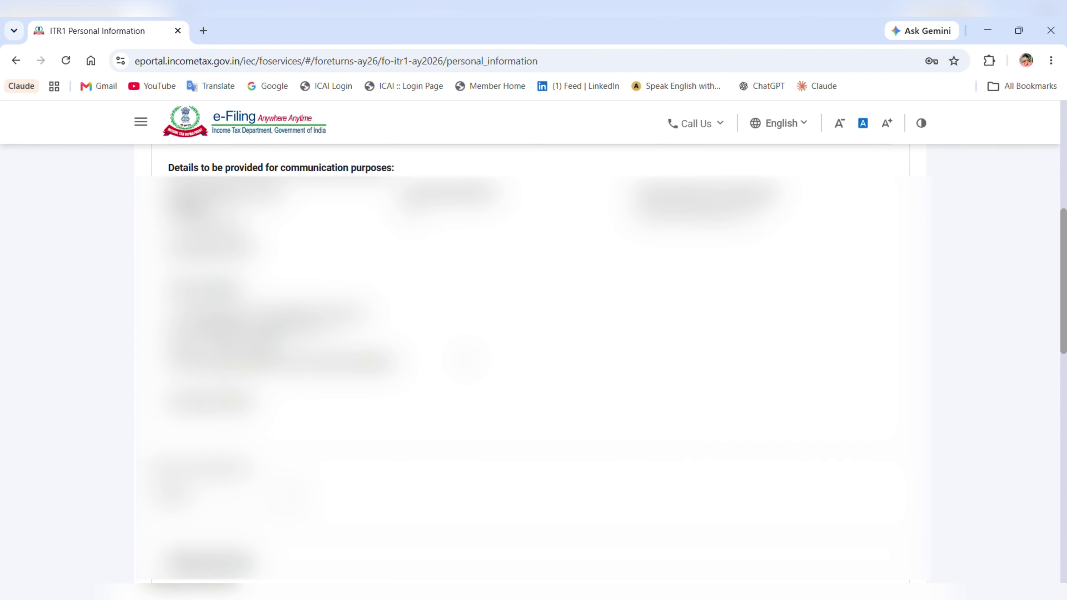
click(281, 353)
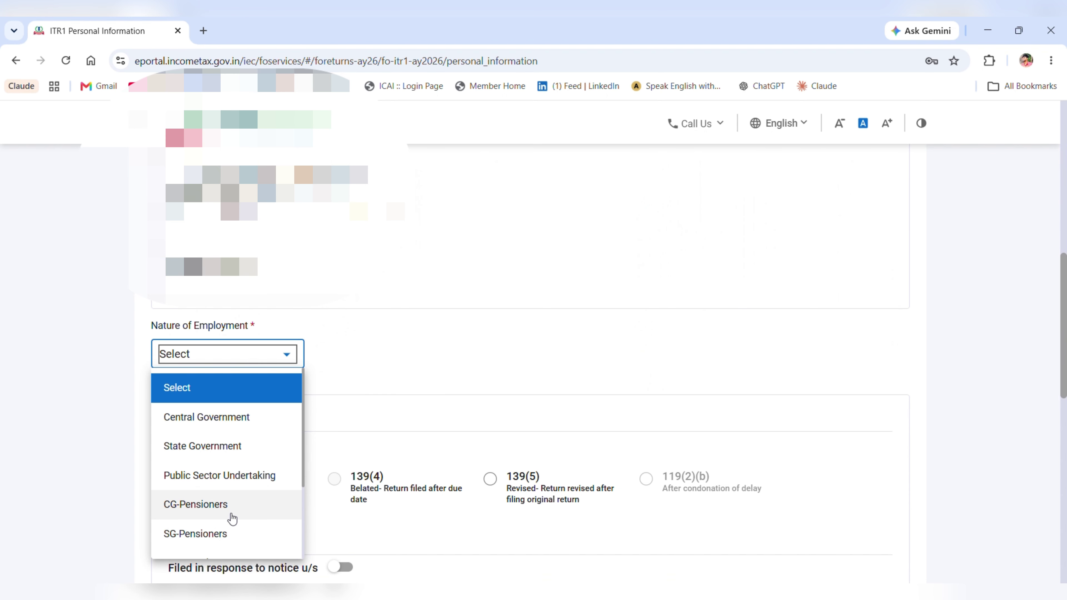
scroll(227, 523, down, 2)
click(215, 546)
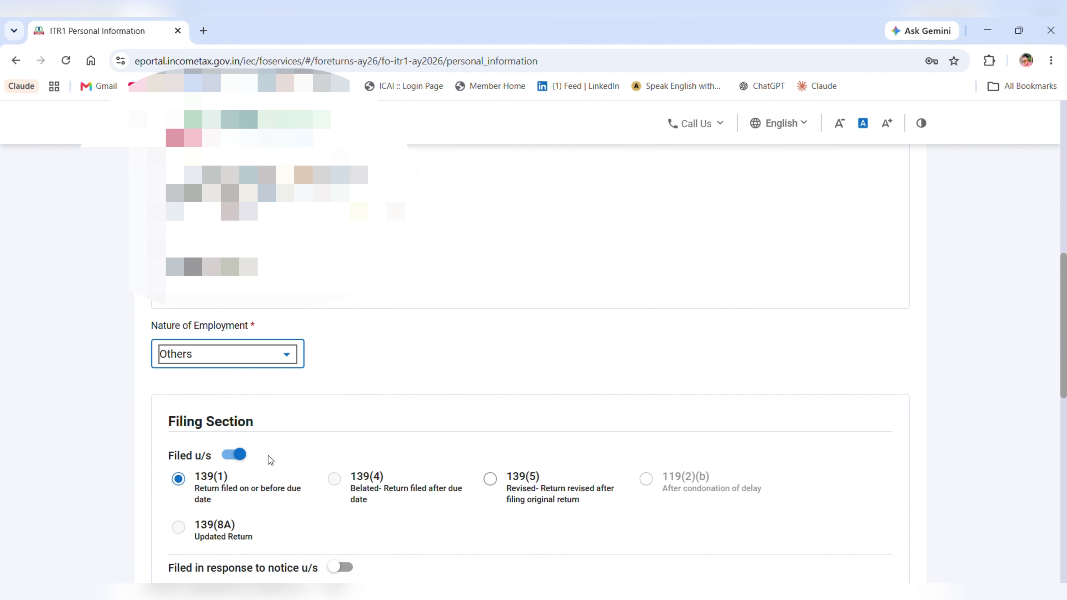
- Verify the validated bank account is nominated for refund and confirm personal information
scroll(370, 351, down, 2)
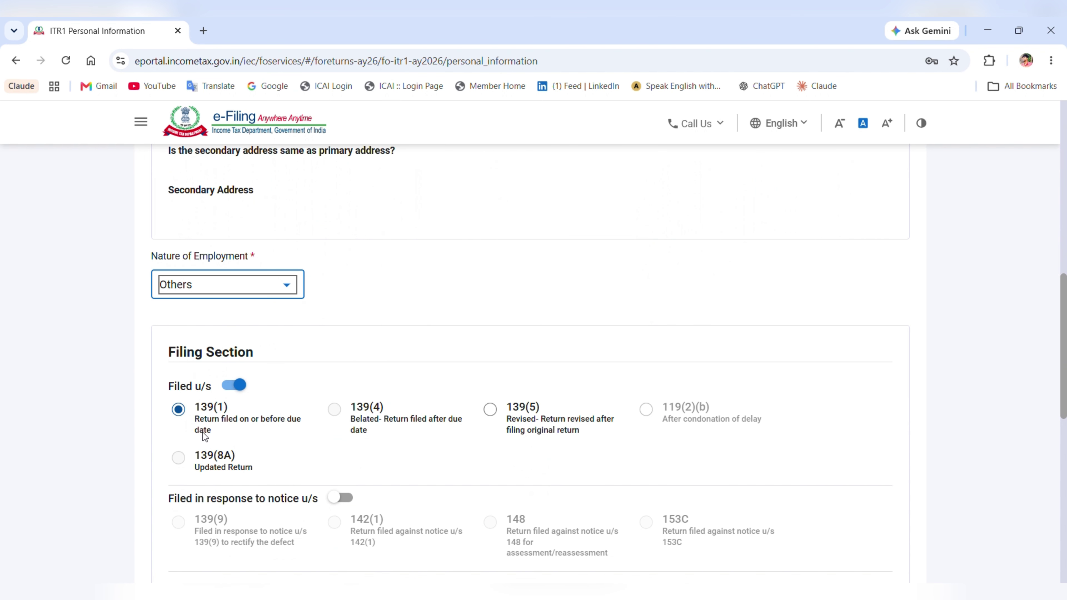
scroll(281, 405, down, 2)
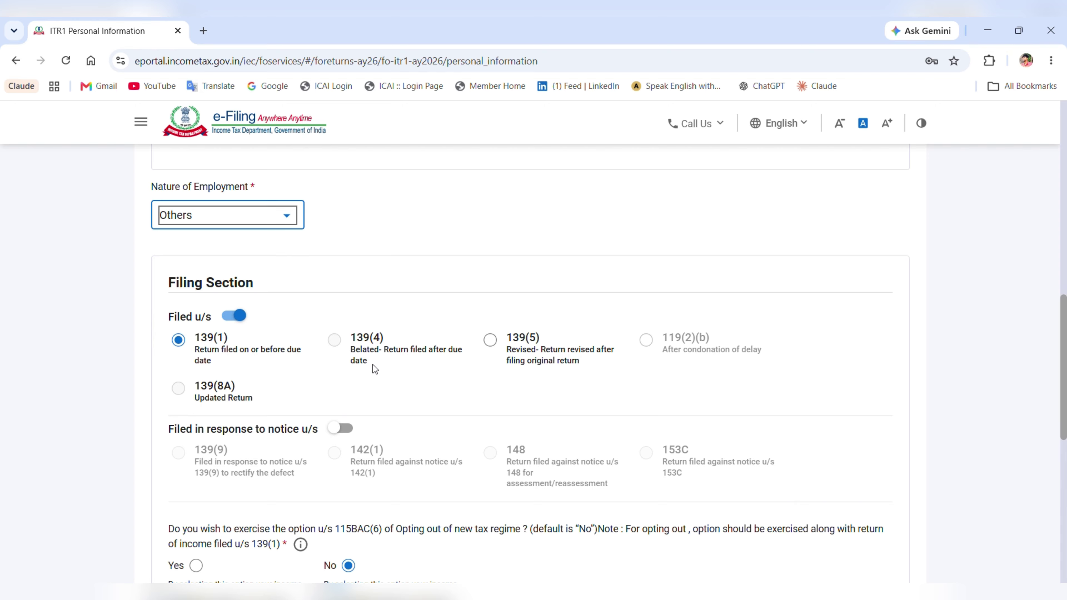
scroll(233, 391, down, 4)
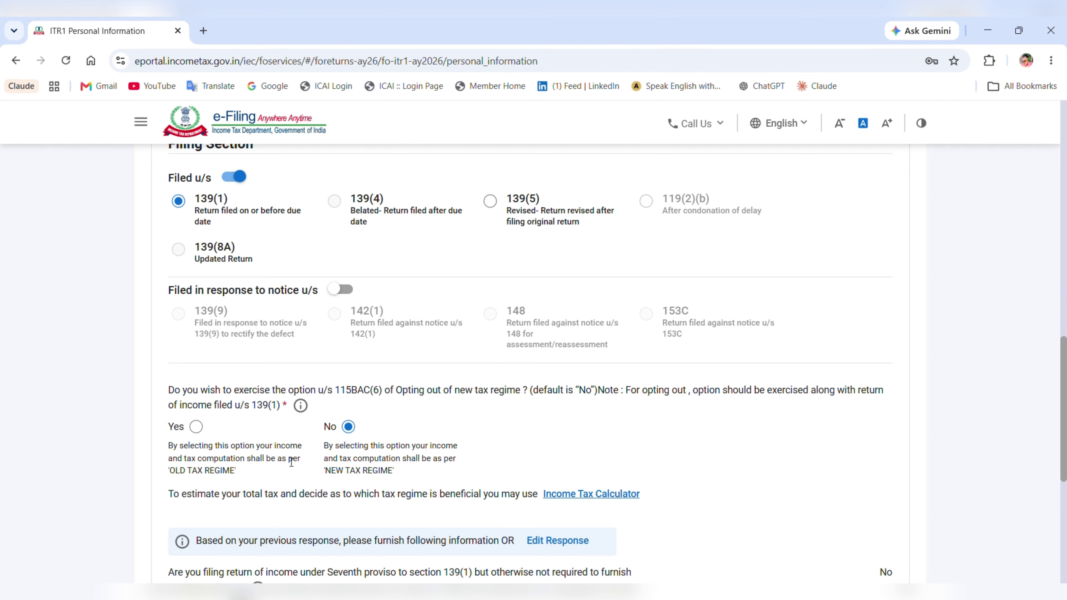
mouse_move(274, 477)
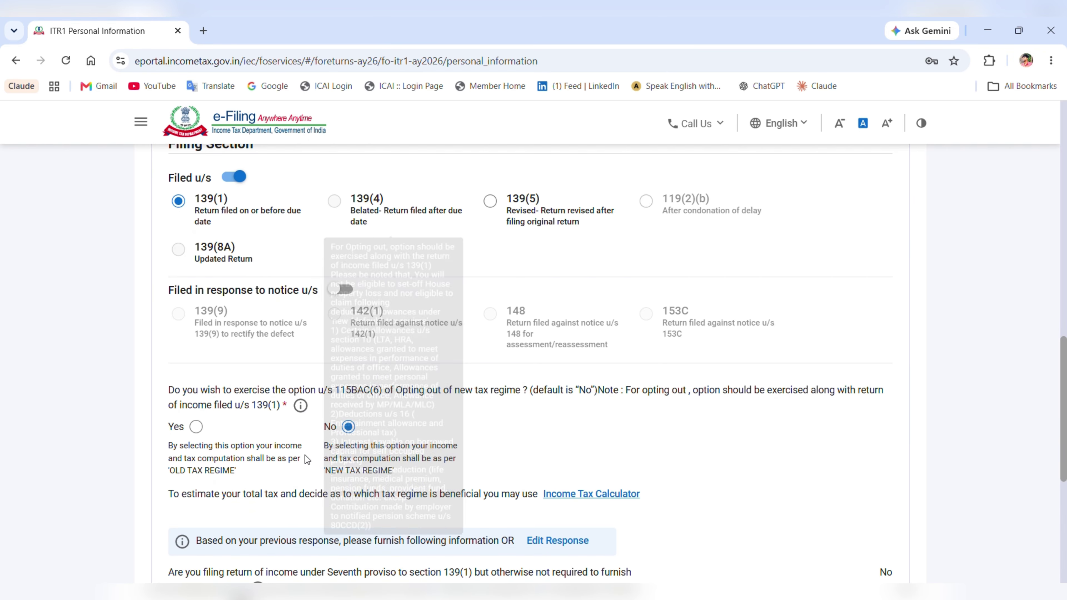
scroll(424, 425, down, 3)
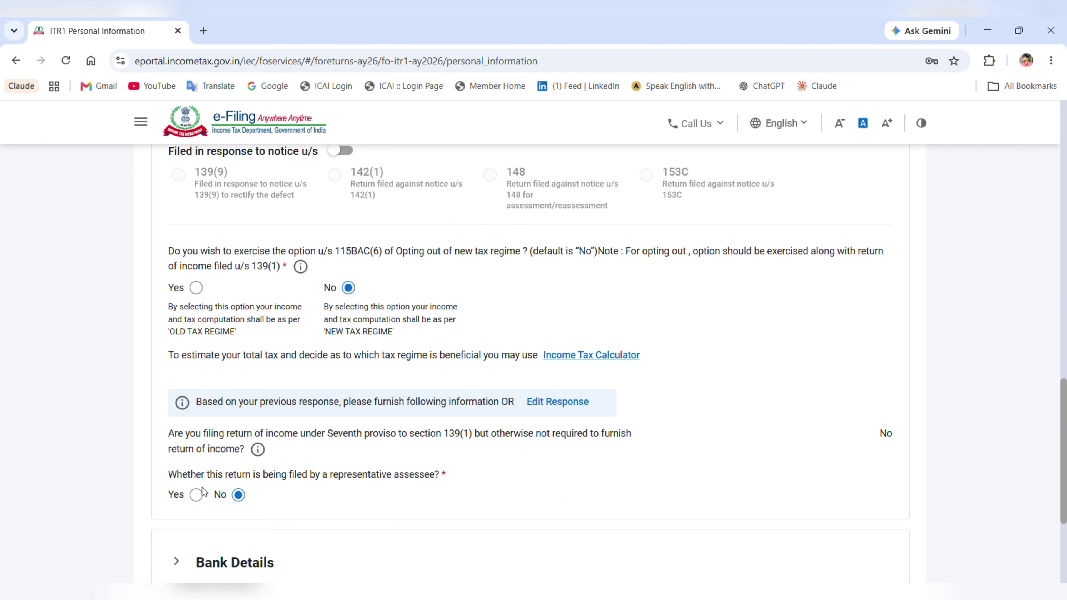
scroll(336, 485, down, 3)
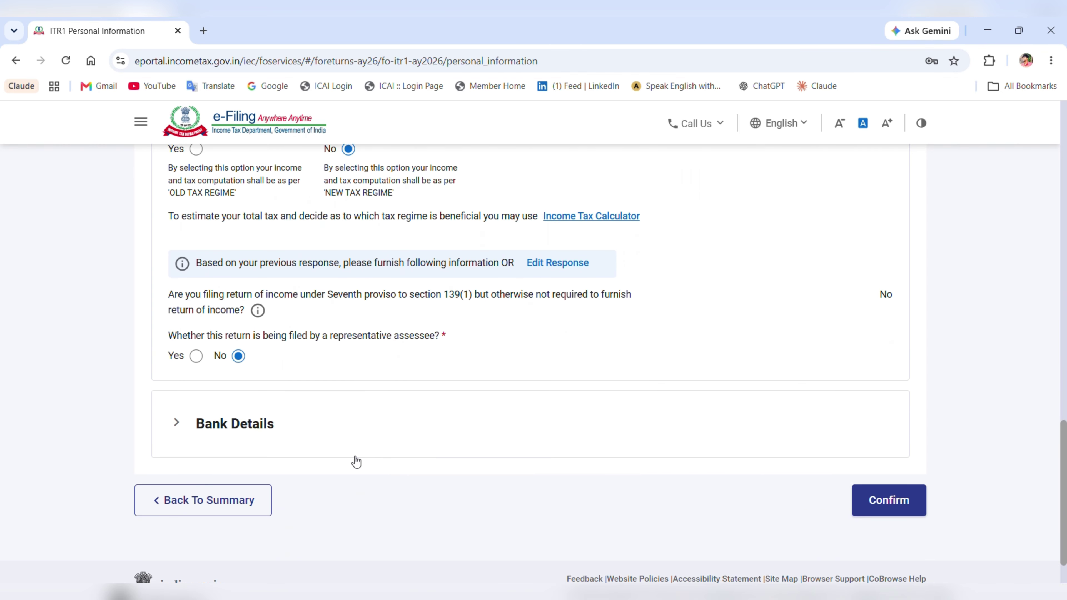
click(420, 419)
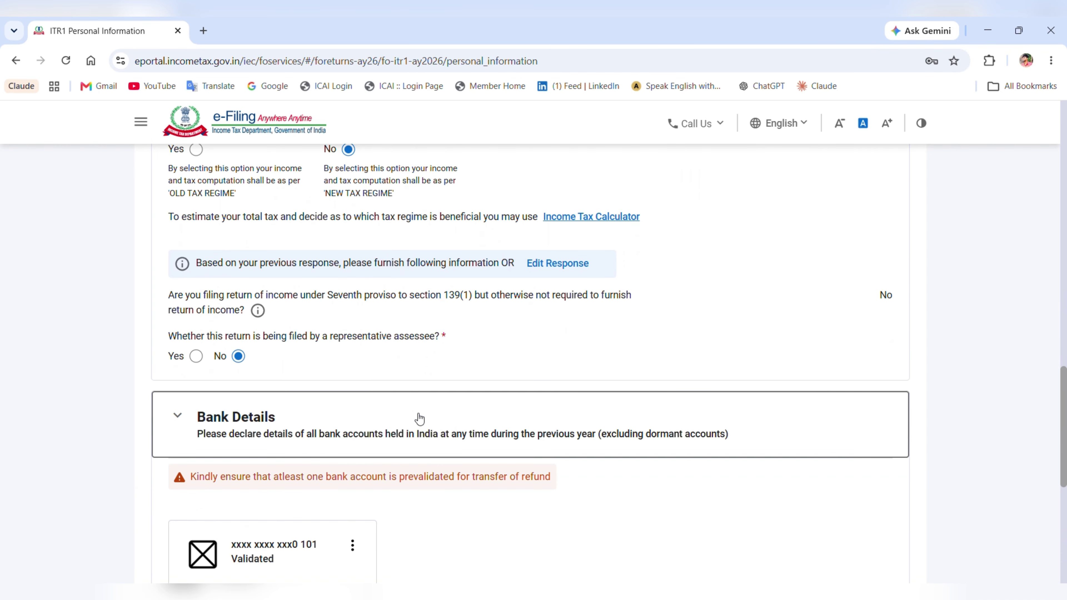
scroll(420, 419, down, 8)
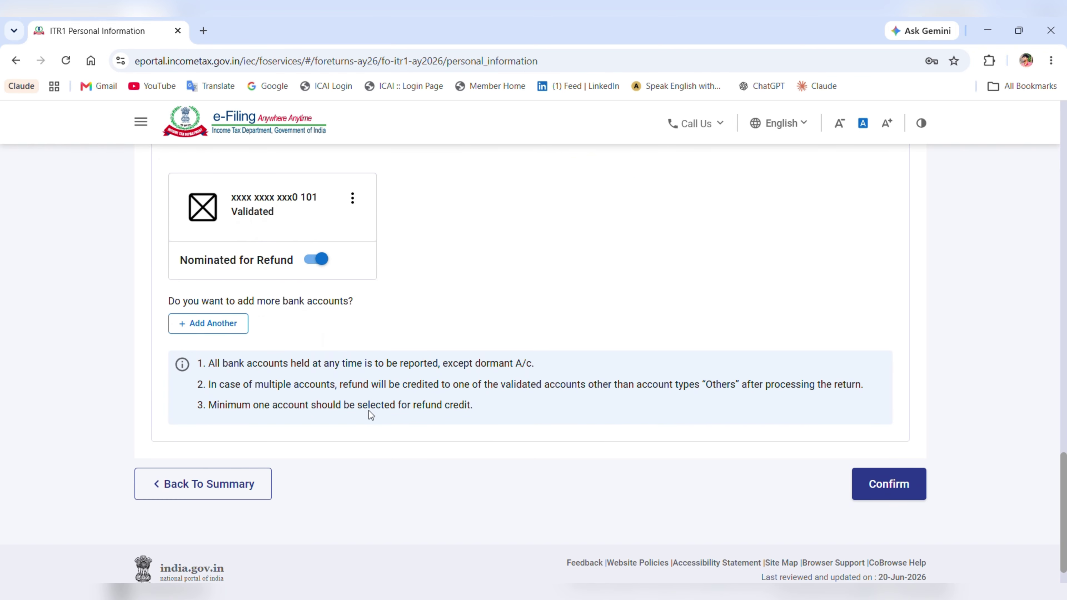
scroll(418, 284, up, 2)
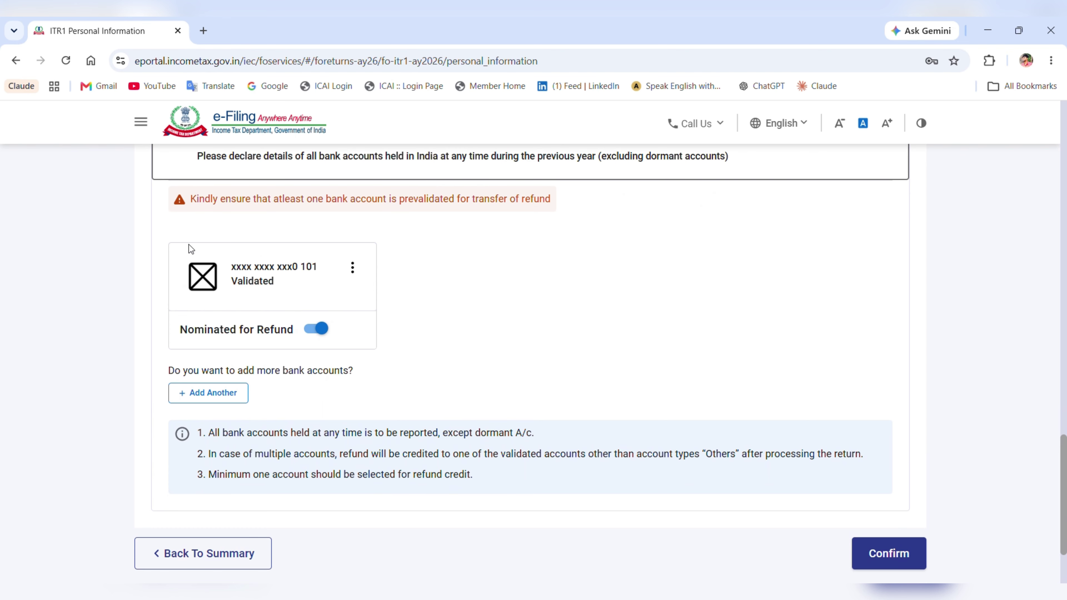
scroll(351, 367, up, 2)
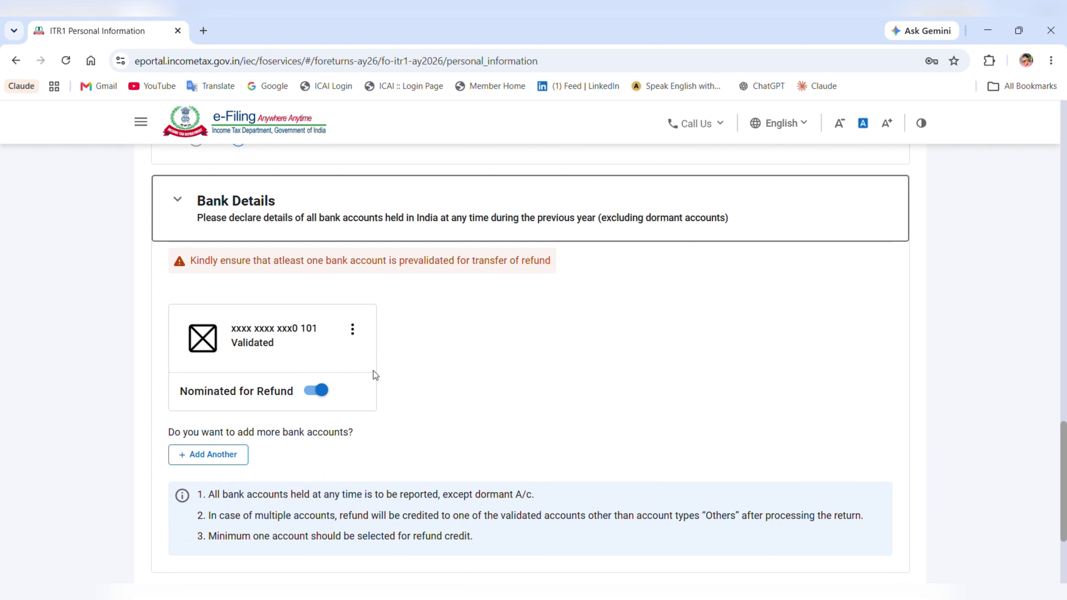
scroll(391, 336, down, 4)
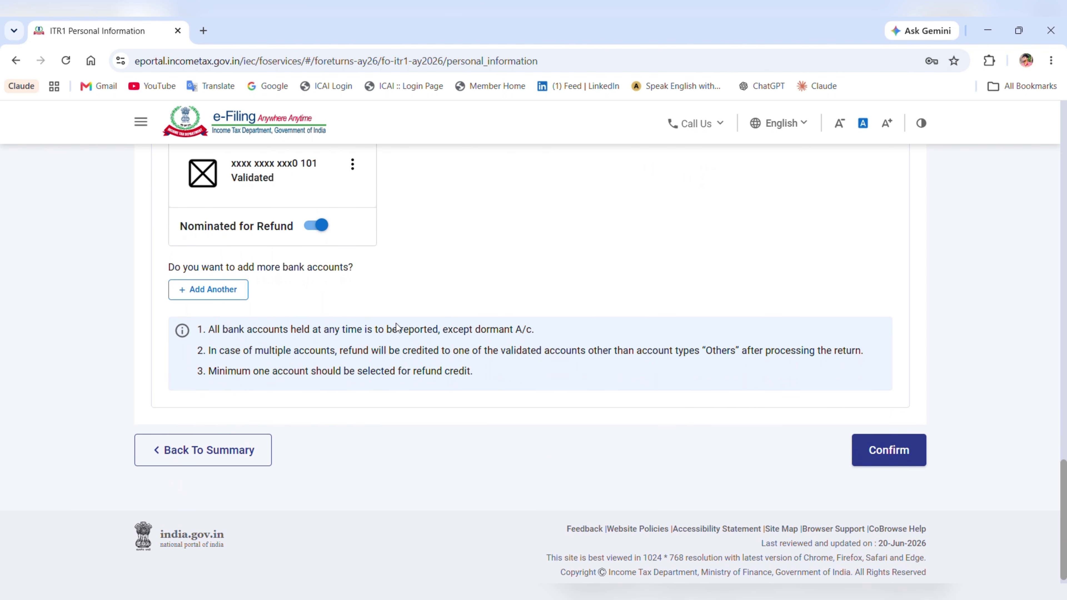
click(890, 447)
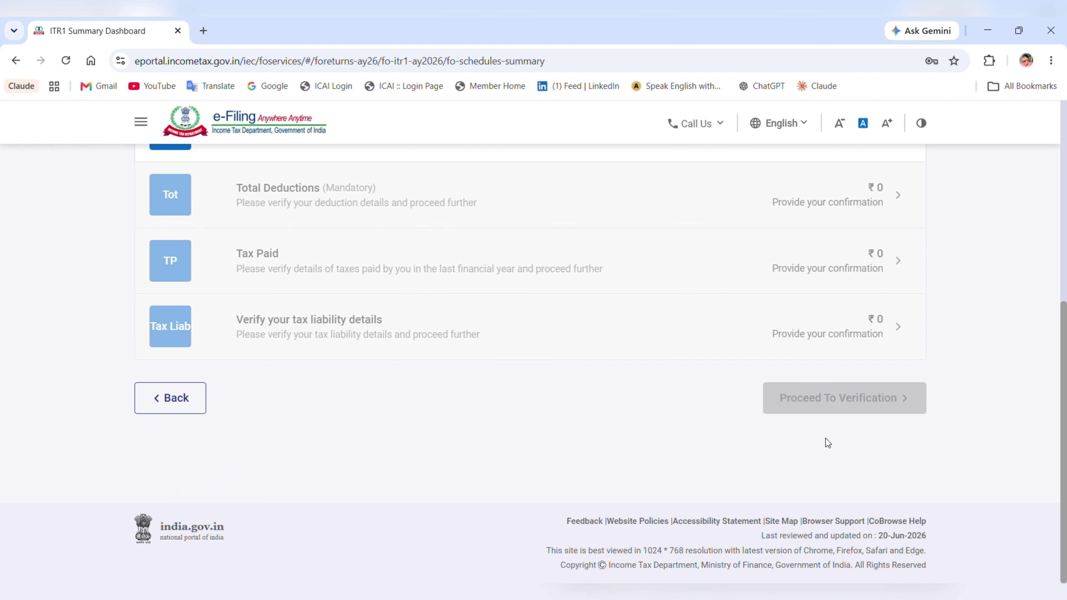
- Make the B1 salary details editable and delete the empty exempt allowance row
scroll(477, 356, up, 6)
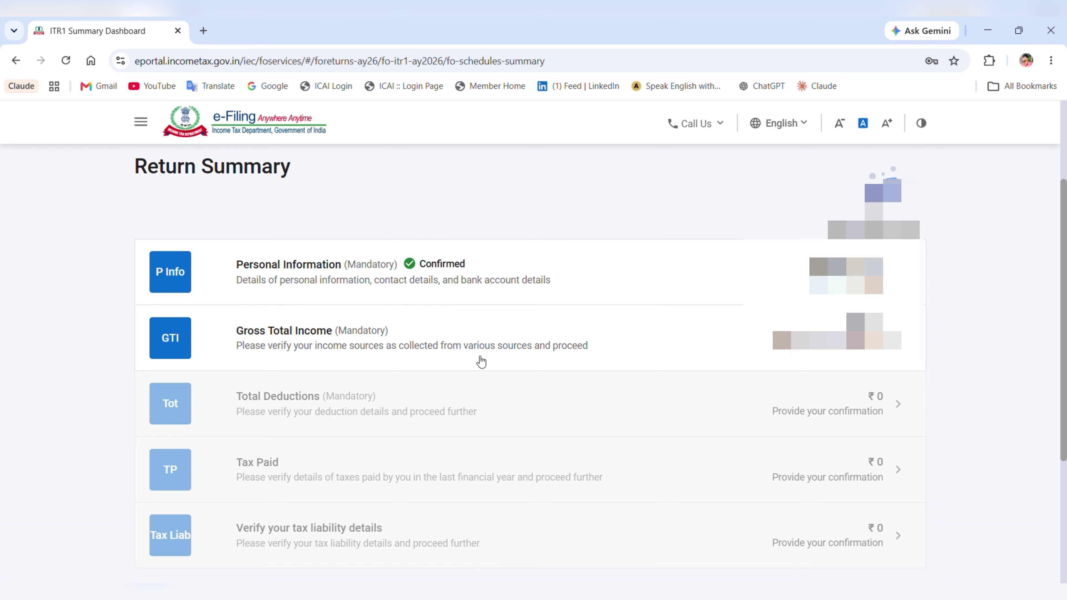
click(448, 349)
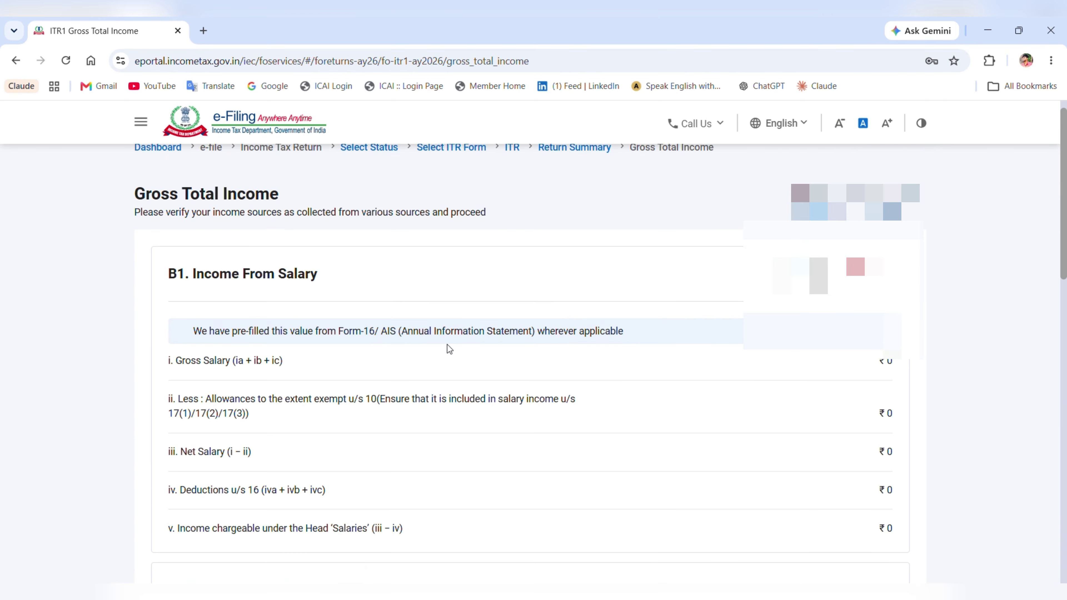
scroll(644, 346, down, 2)
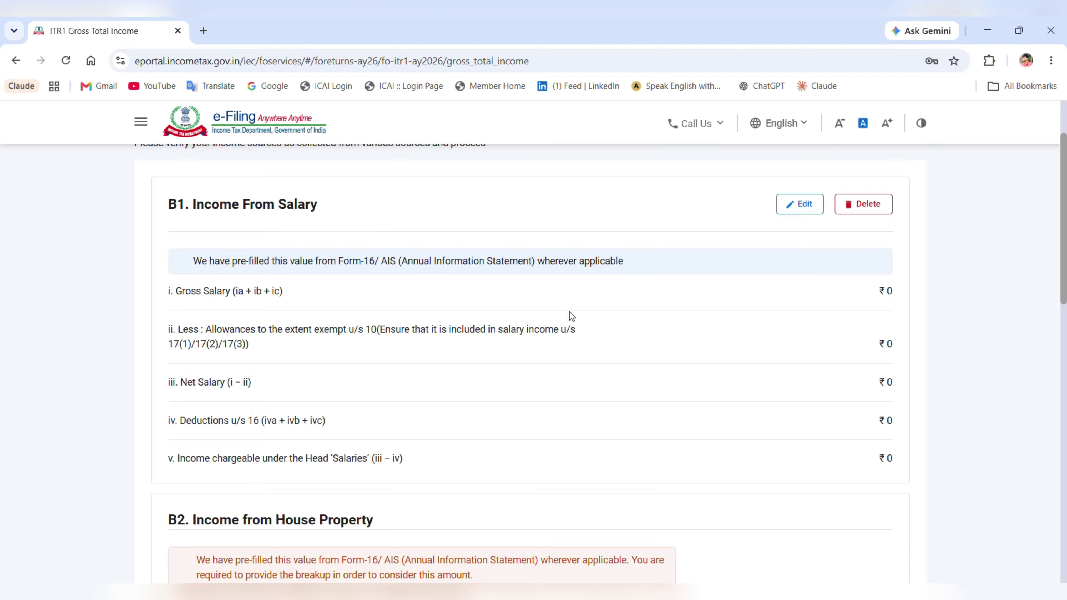
click(794, 204)
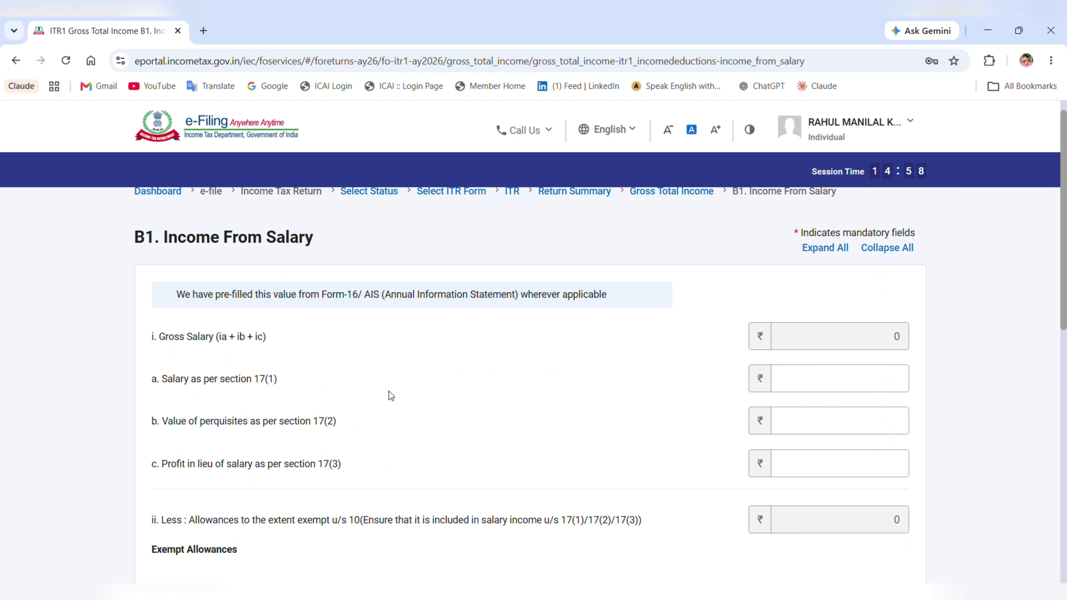
scroll(682, 357, down, 2)
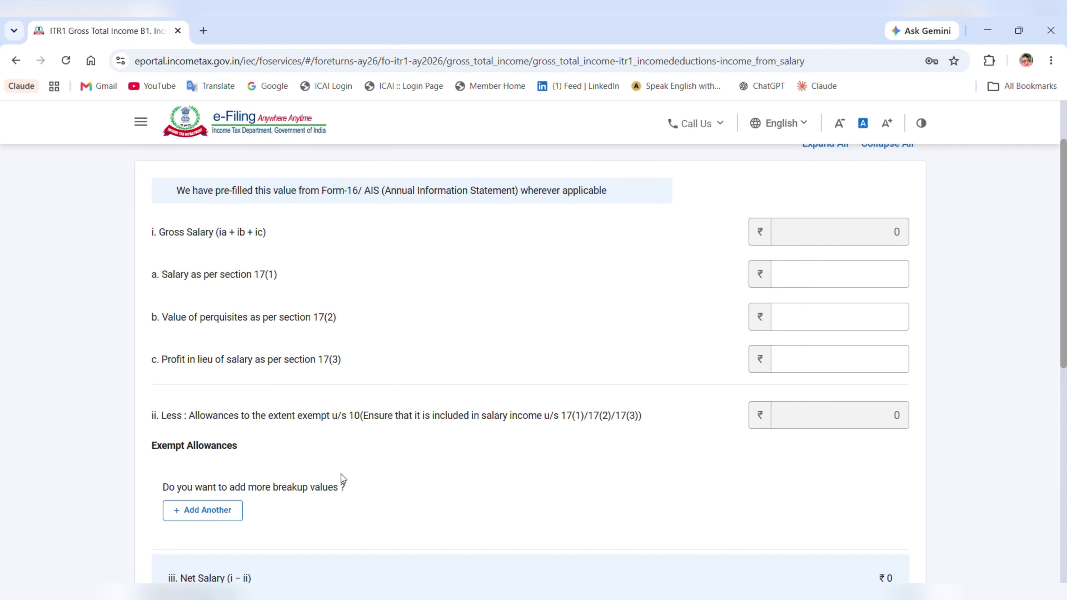
scroll(319, 479, down, 2)
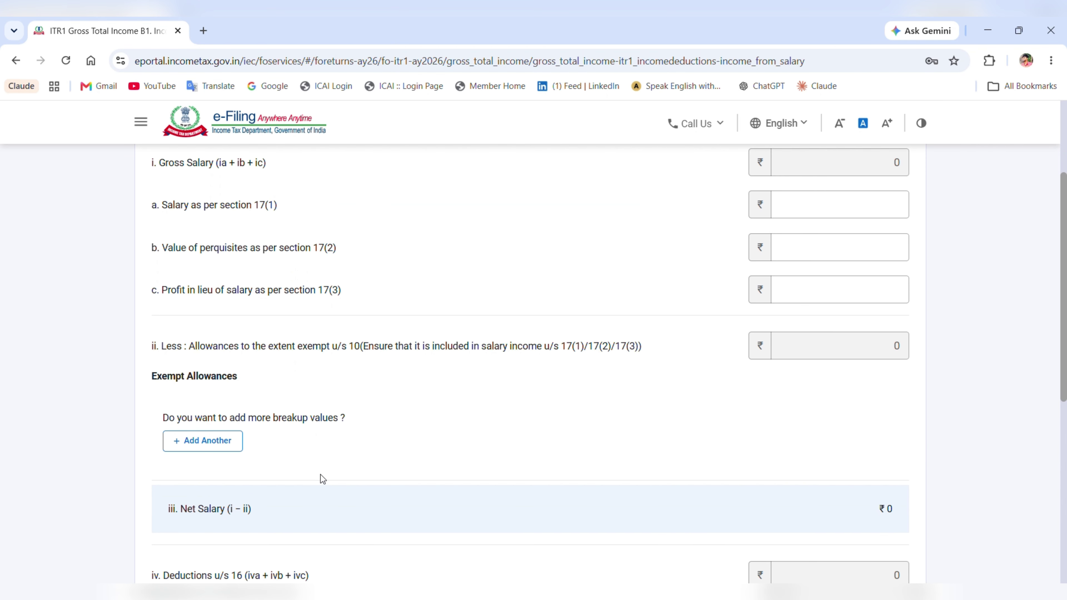
click(226, 445)
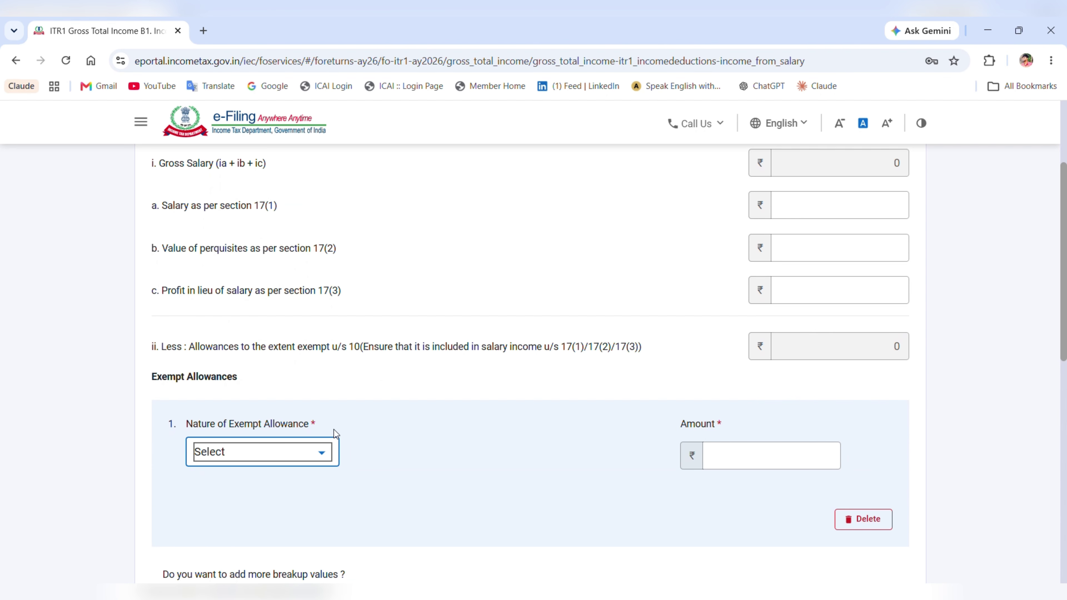
scroll(673, 459, down, 3)
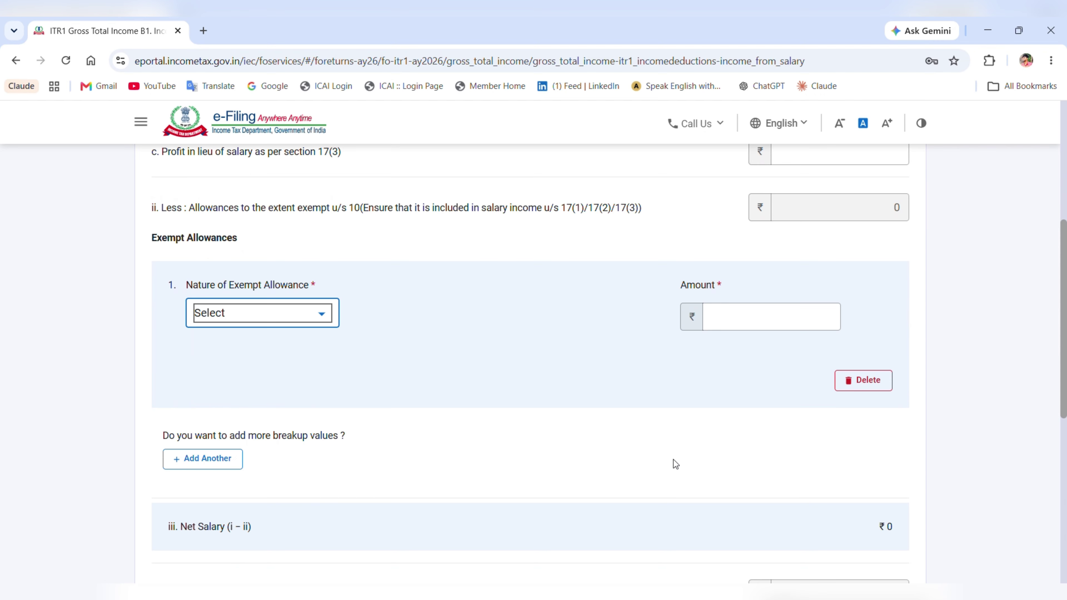
click(863, 379)
click(580, 379)
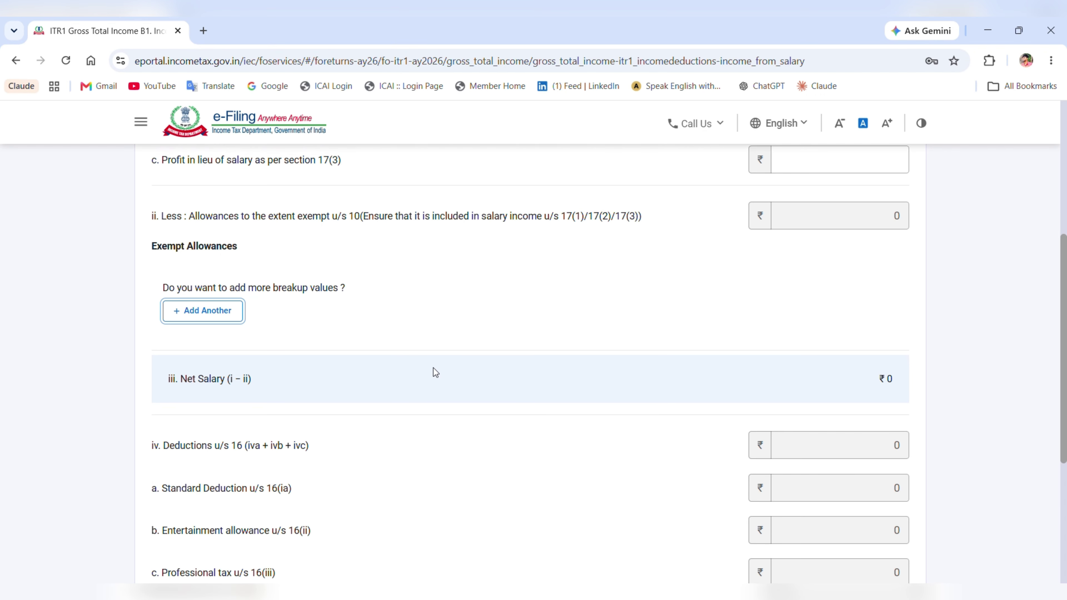
- Enter 1000000 as section 17(1) salary and save, giving ₹9,25,000 chargeable
scroll(434, 373, down, 2)
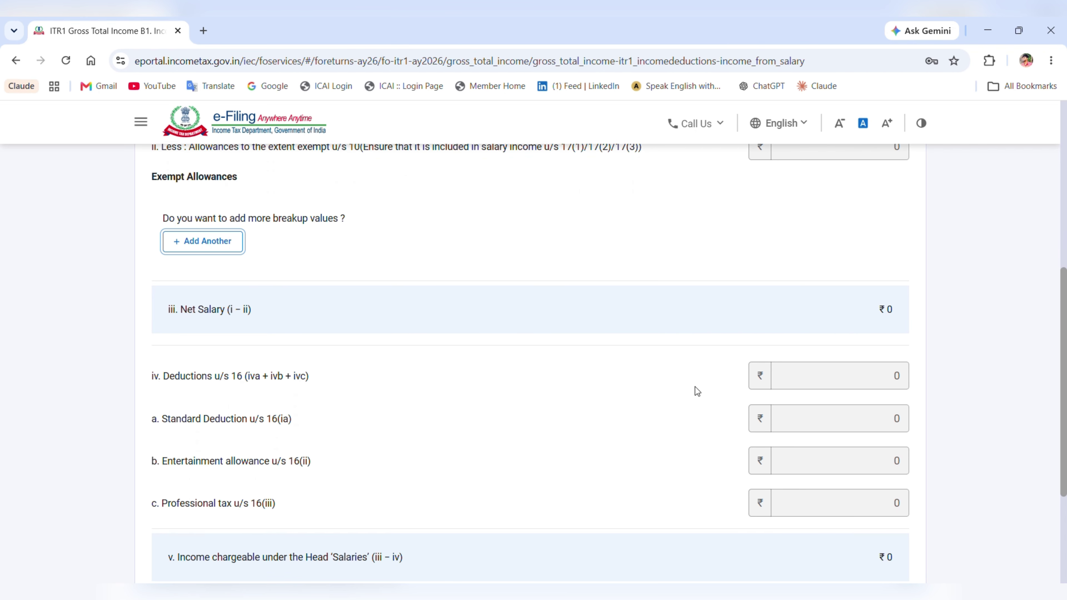
scroll(519, 417, down, 3)
scroll(518, 417, up, 10)
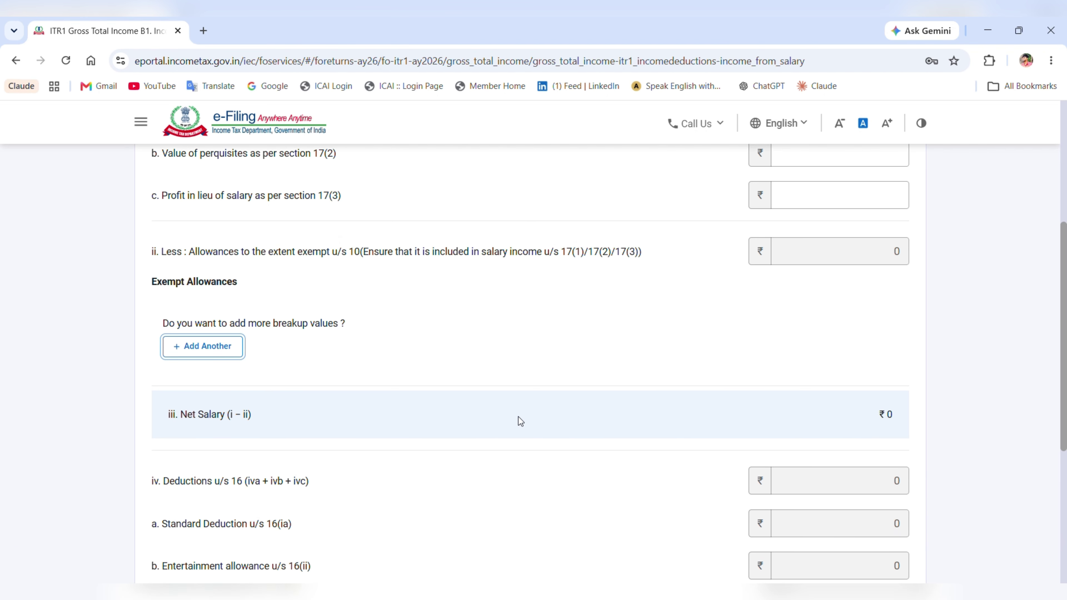
click(854, 290)
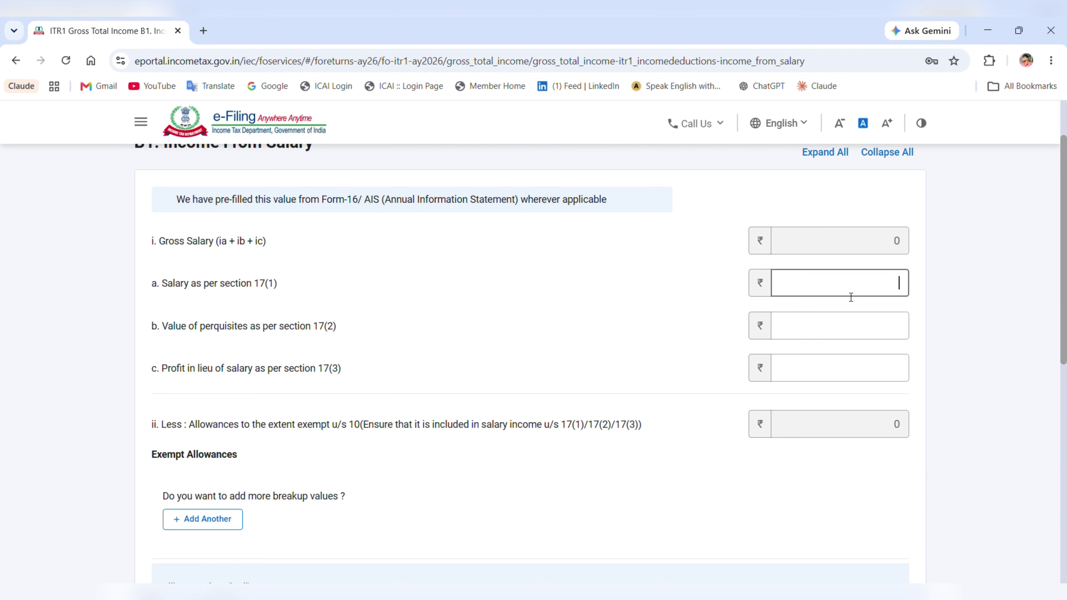
text(1000000)
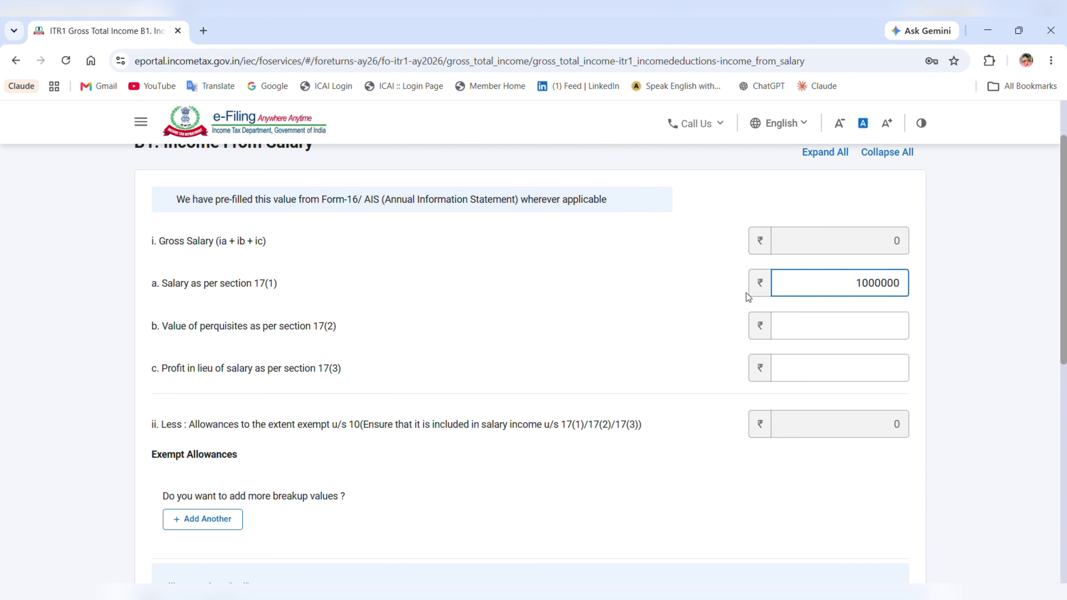
click(619, 323)
scroll(614, 323, down, 5)
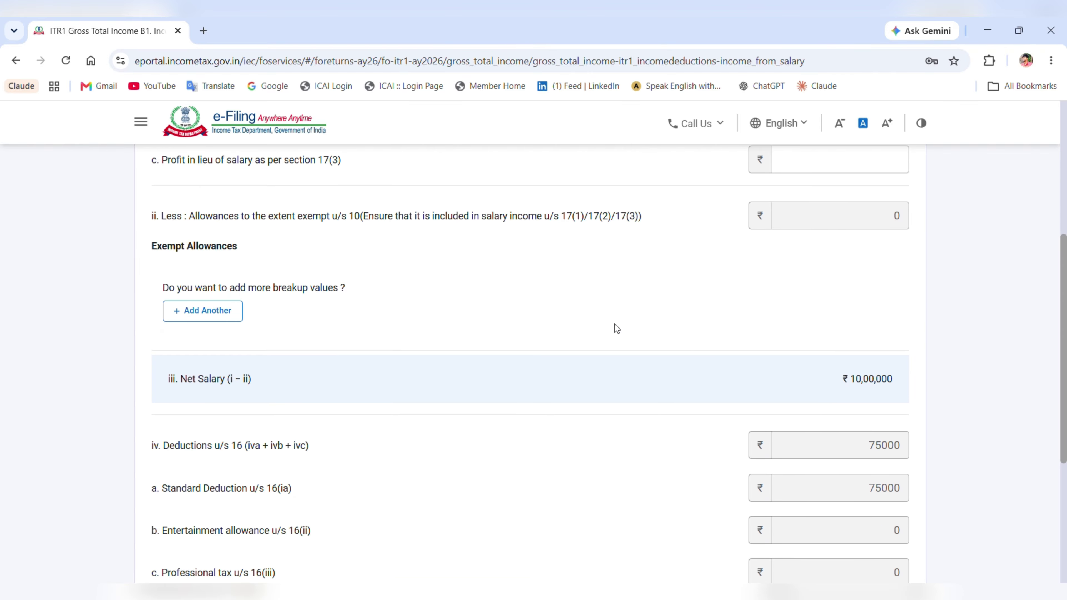
scroll(616, 328, down, 6)
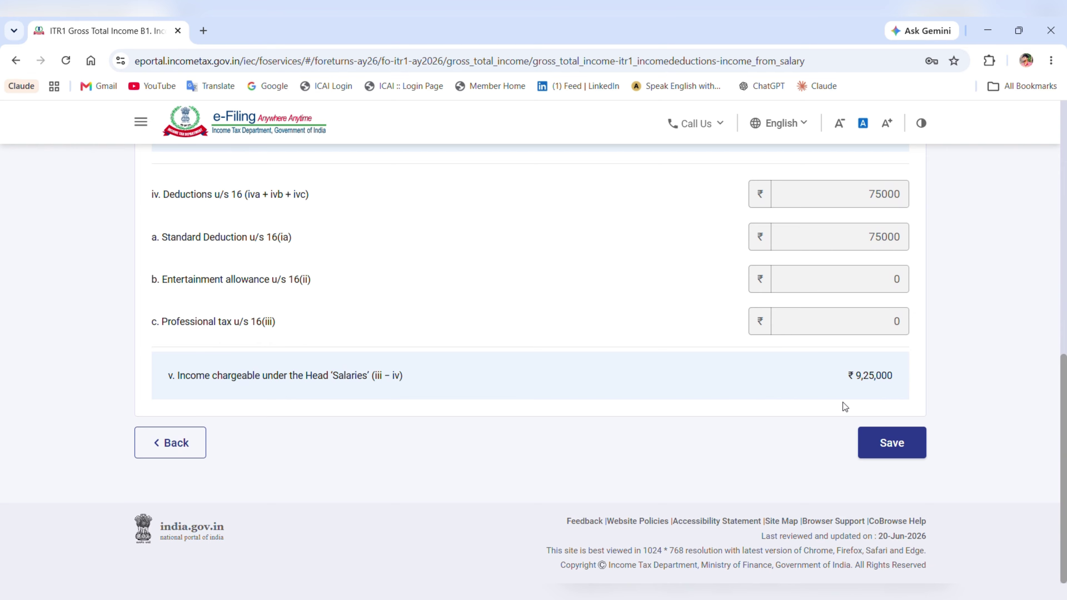
click(895, 442)
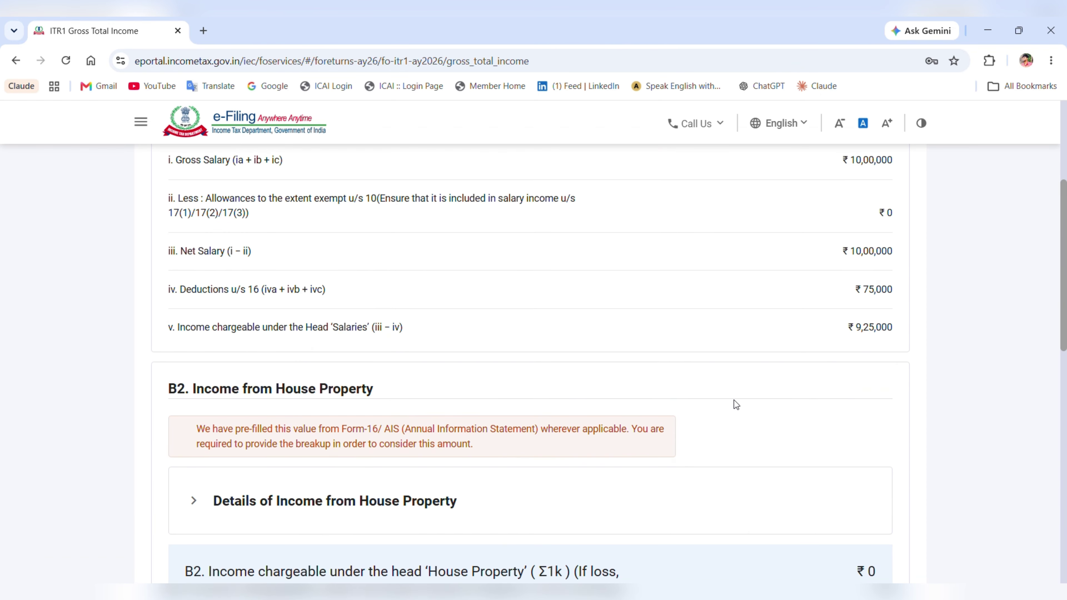
- Expand the B2 house property income details and add a new property entry
scroll(598, 382, down, 2)
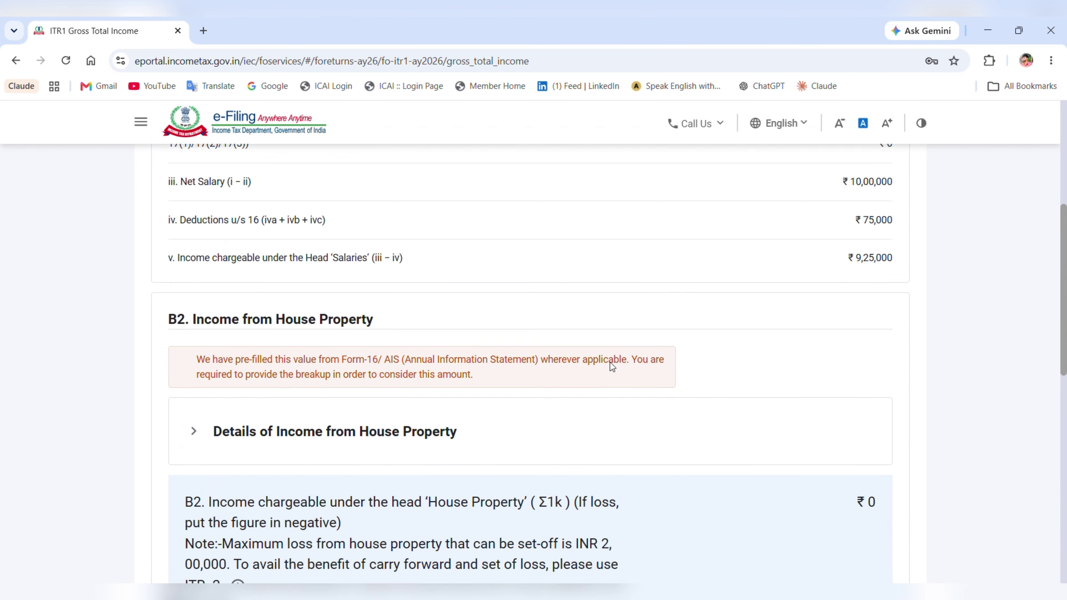
scroll(608, 350, down, 3)
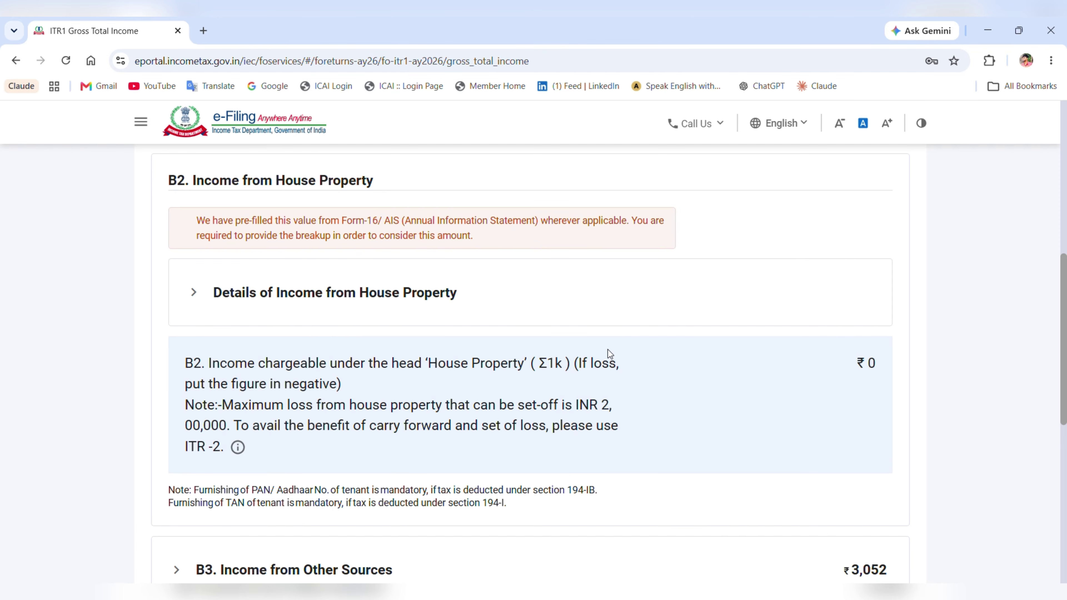
click(261, 324)
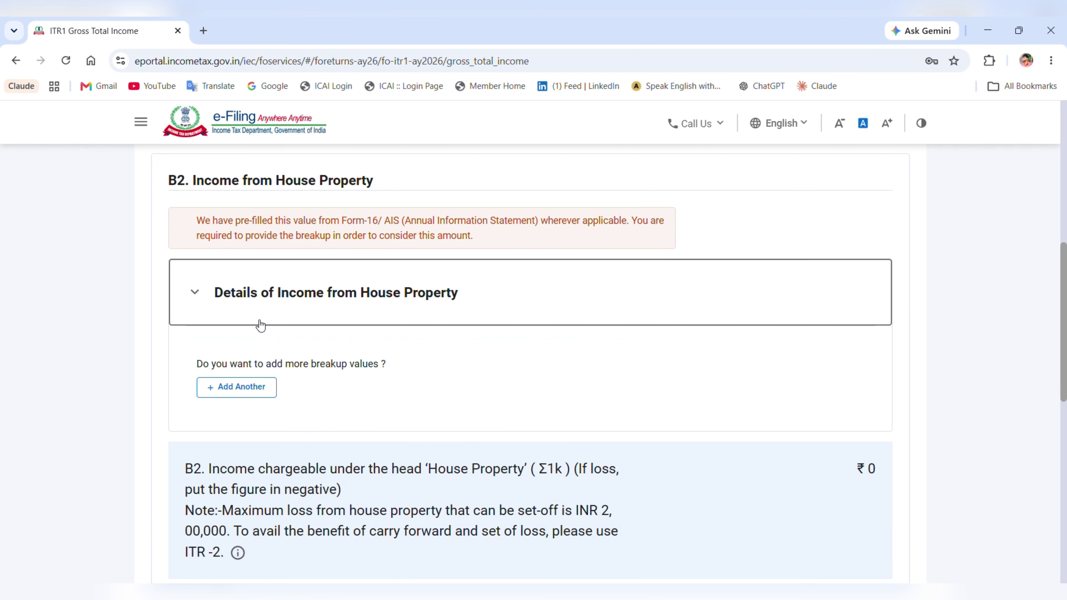
scroll(369, 378, down, 3)
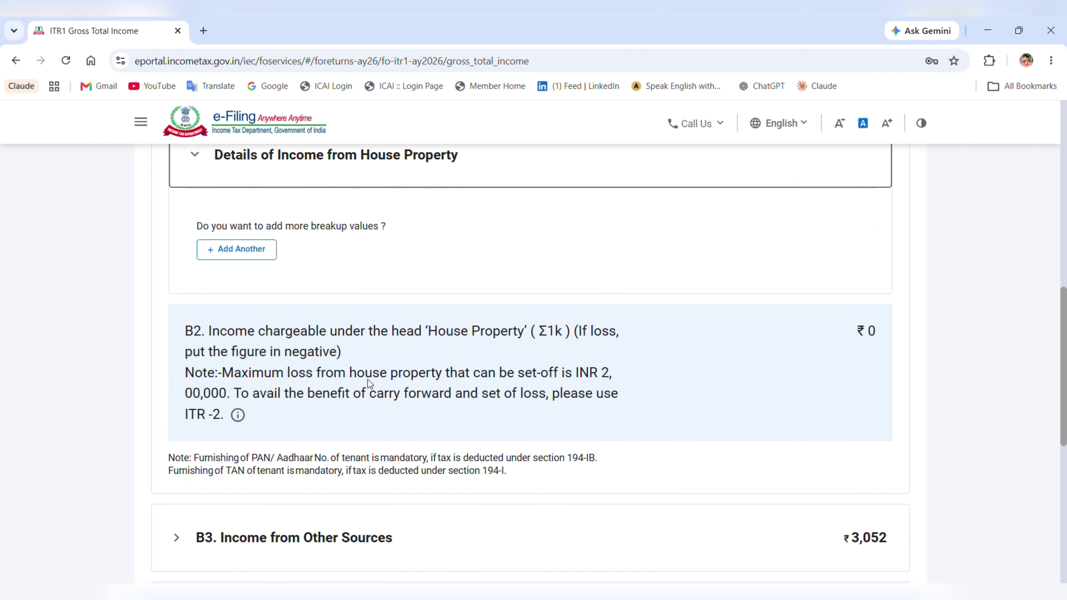
scroll(368, 379, down, 3)
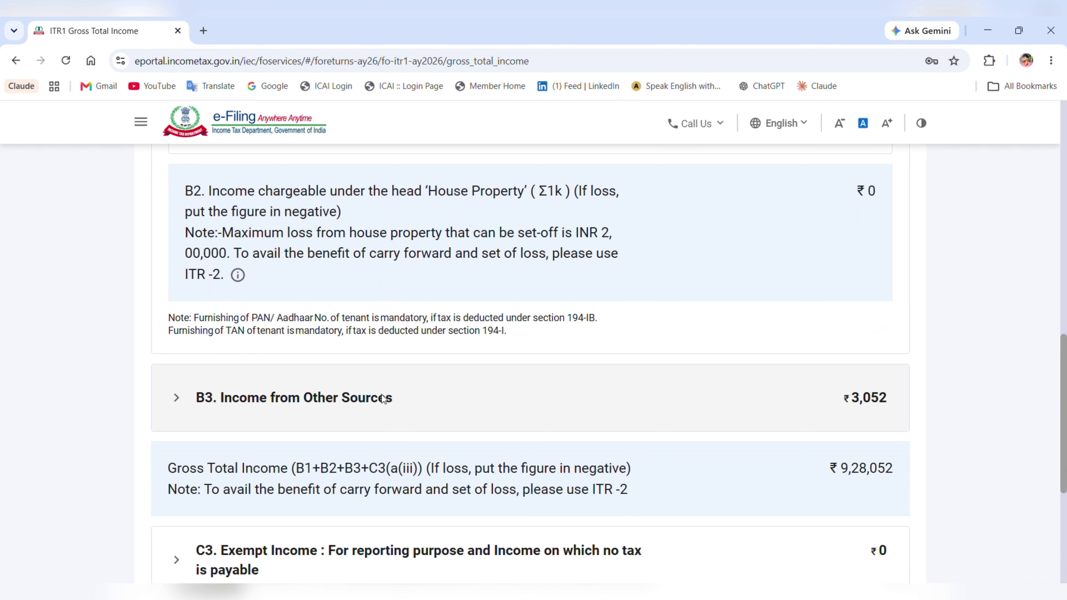
scroll(381, 395, up, 5)
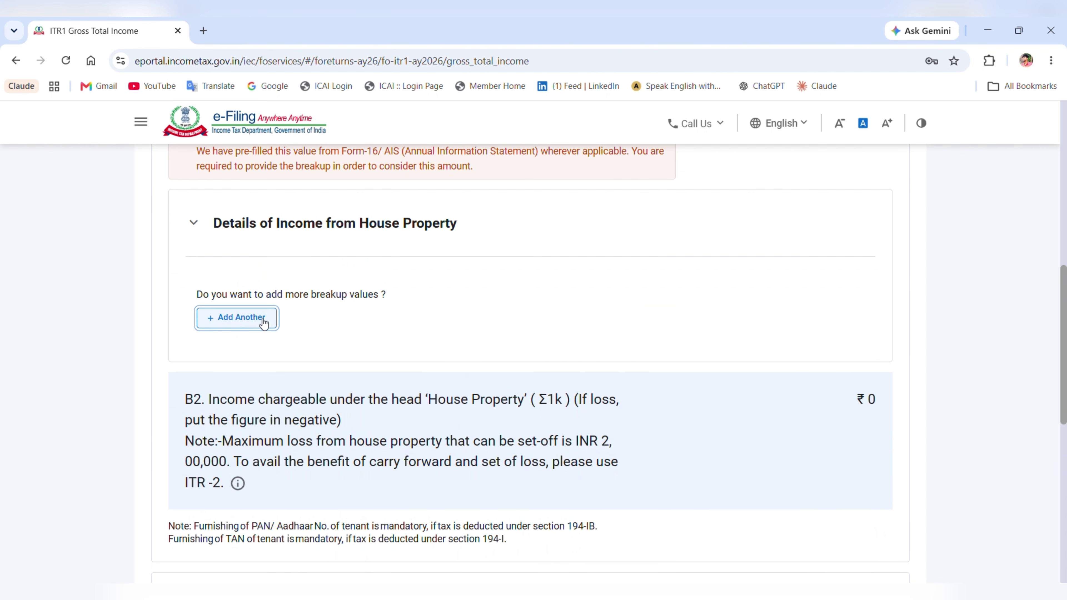
click(264, 323)
- Review the new house property form, including owner choices and rent rows, without entering values
scroll(344, 479, down, 2)
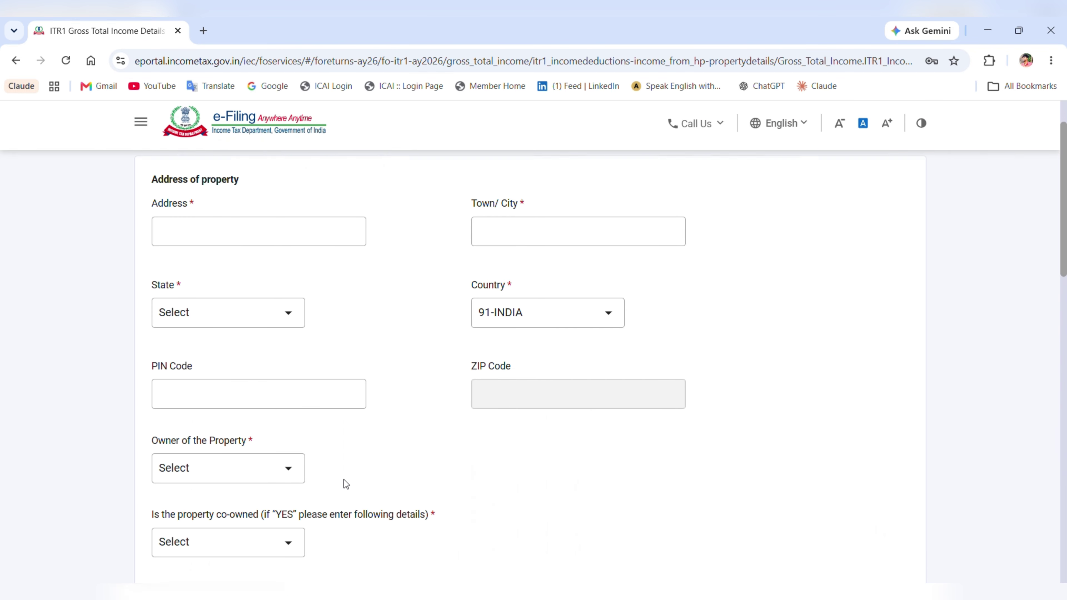
scroll(343, 480, down, 9)
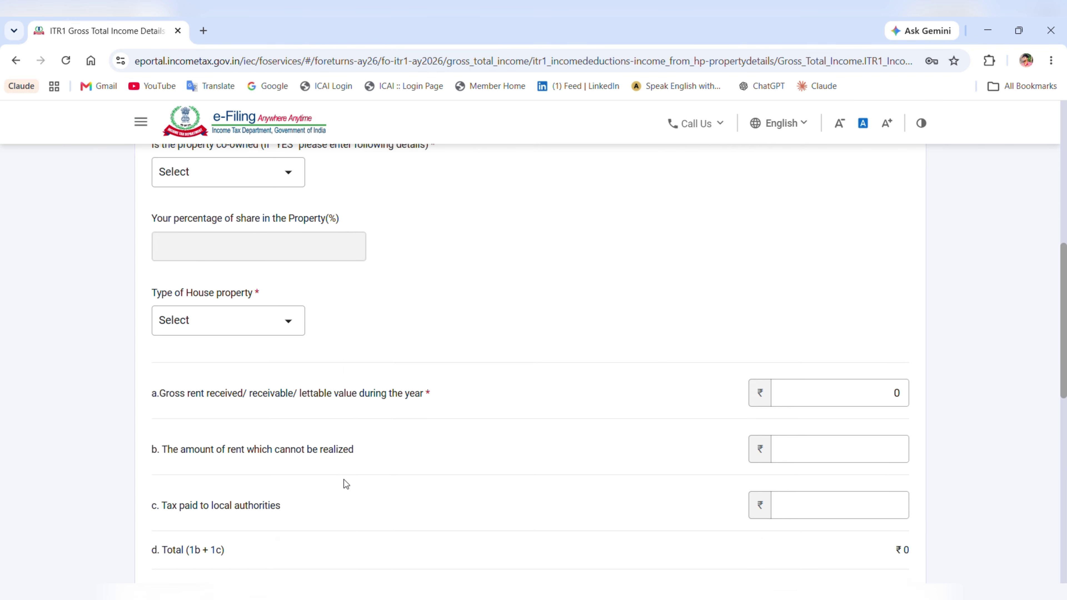
scroll(344, 479, down, 3)
scroll(516, 344, up, 3)
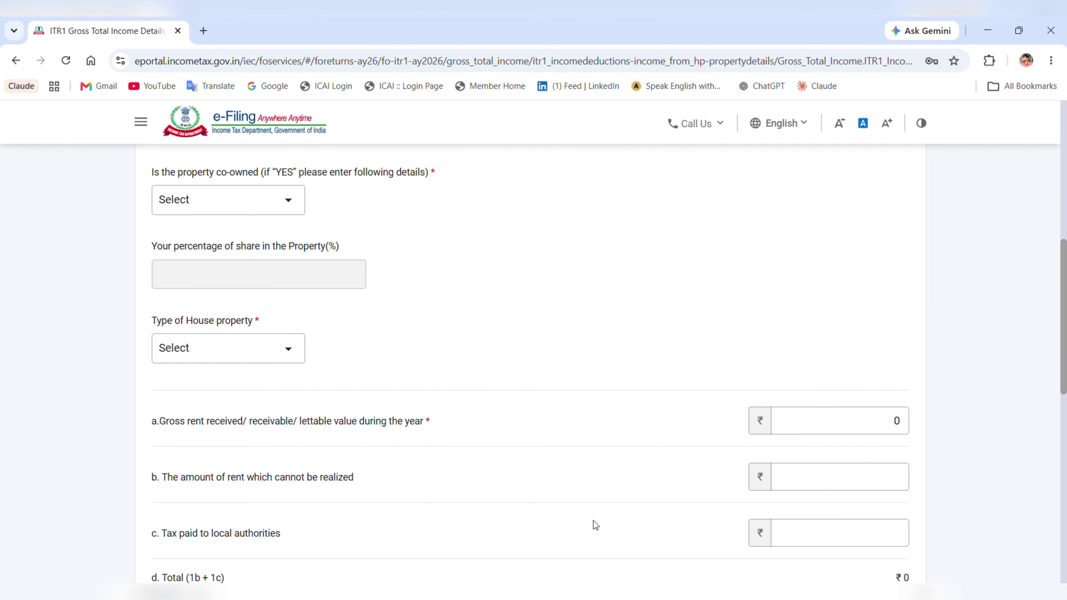
scroll(593, 521, down, 5)
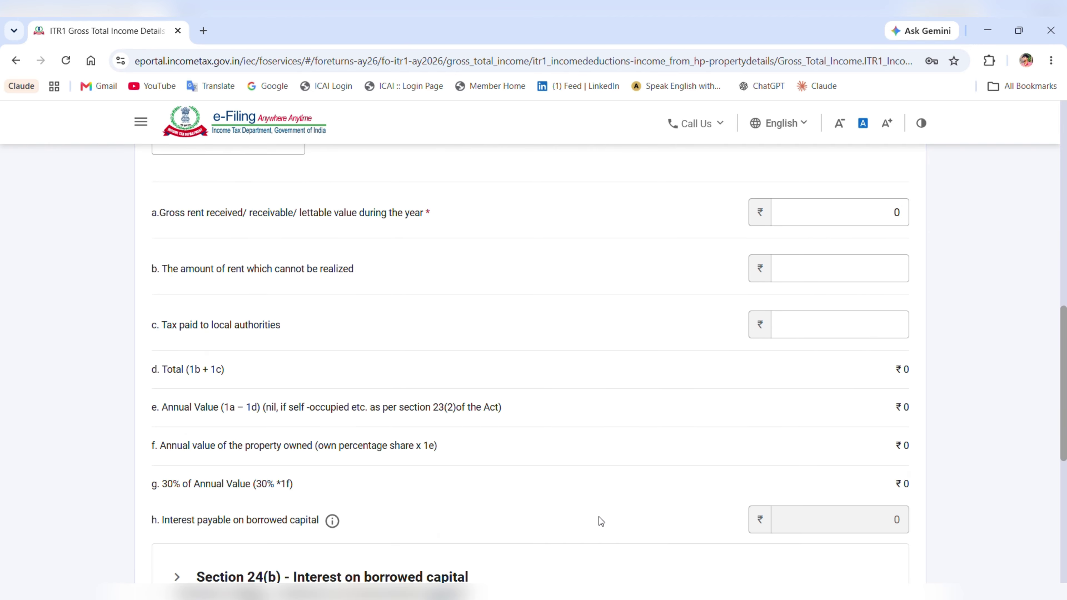
scroll(598, 517, down, 2)
scroll(600, 516, up, 2)
scroll(602, 515, up, 15)
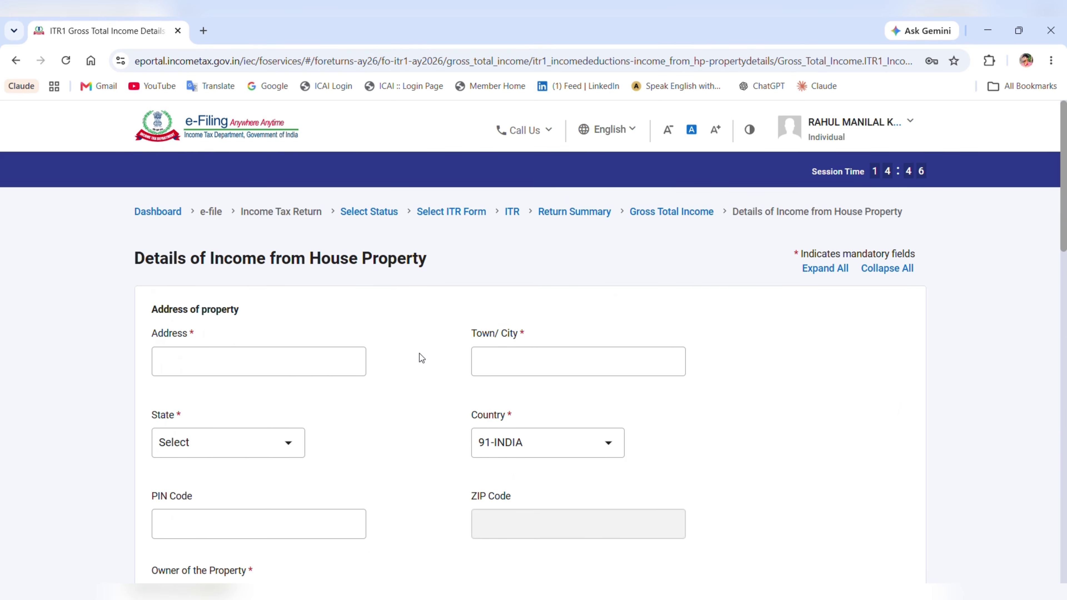
drag(207, 259, 561, 261)
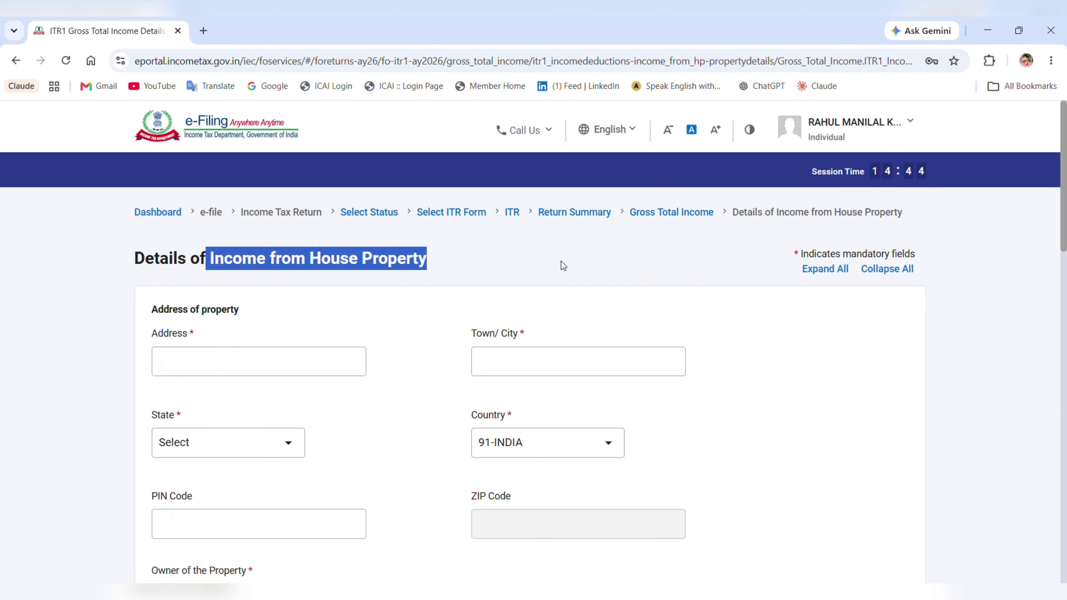
scroll(460, 378, down, 4)
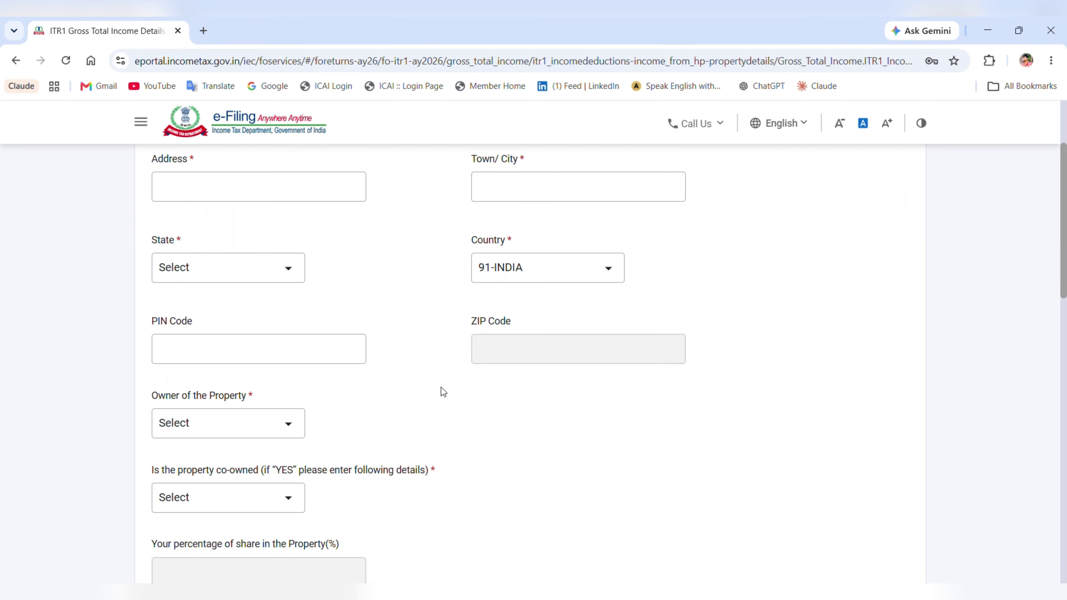
click(300, 424)
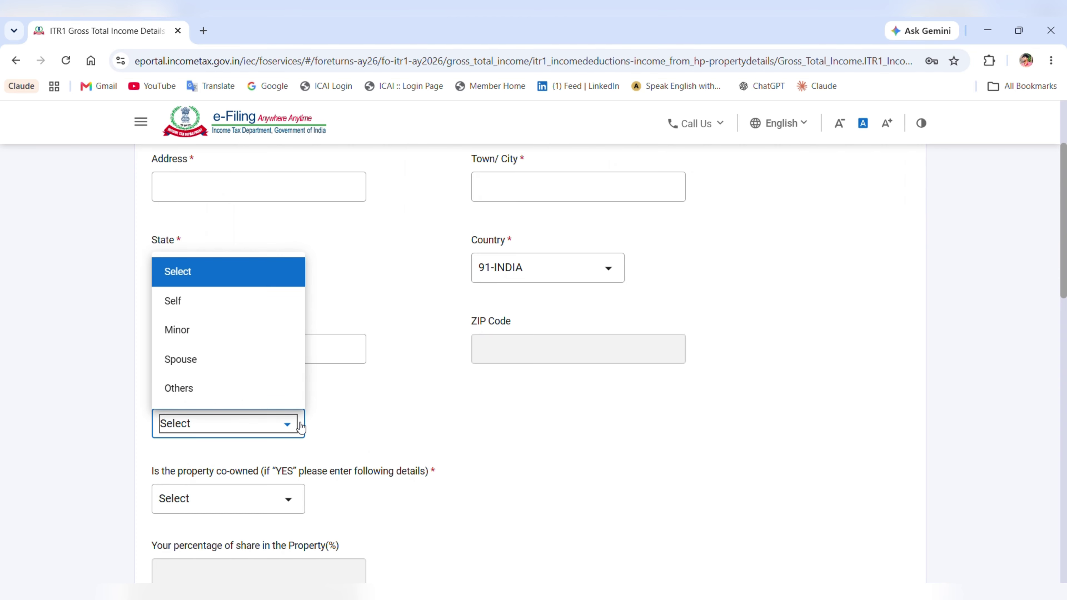
click(407, 432)
scroll(408, 433, down, 1)
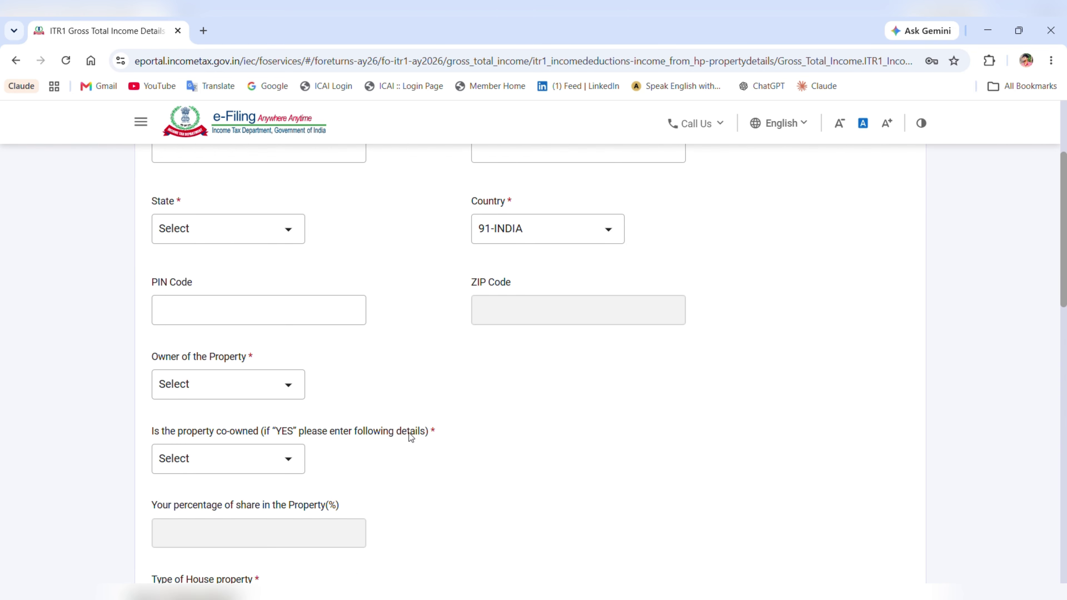
scroll(373, 450, down, 5)
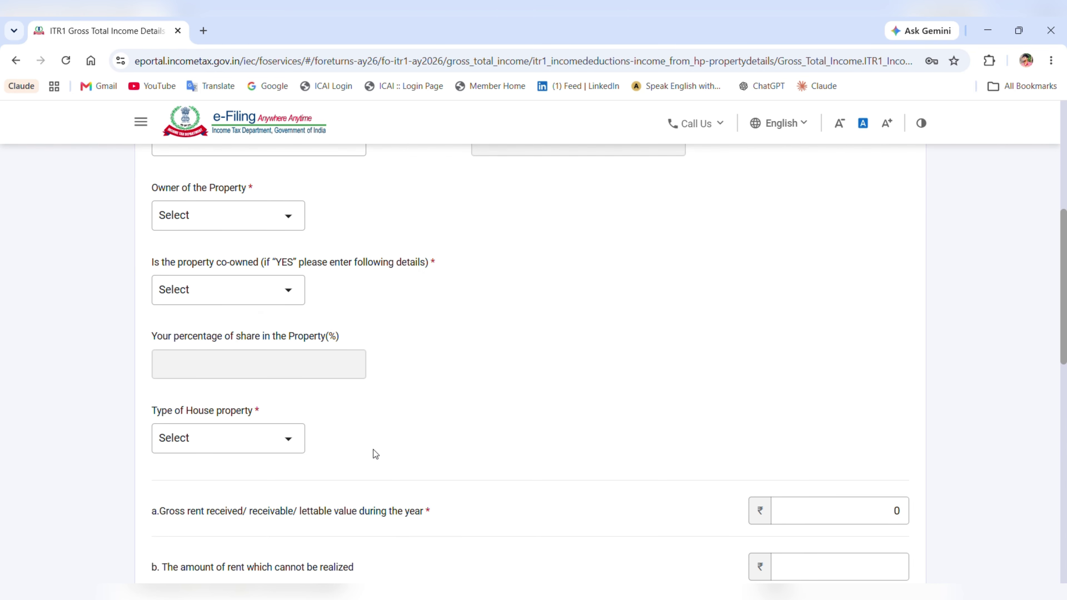
scroll(374, 452, down, 4)
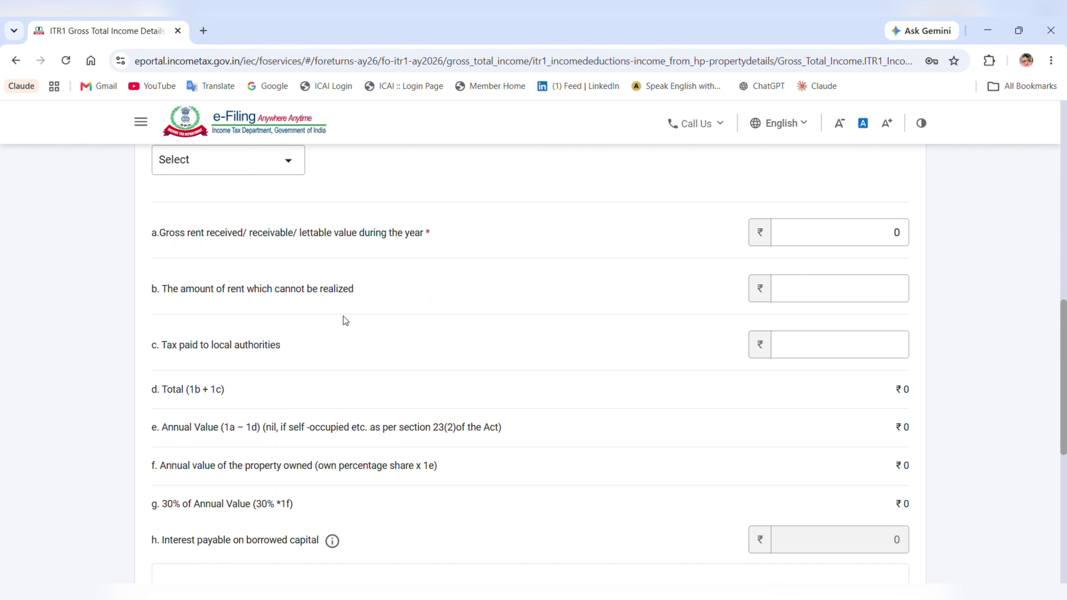
drag(299, 269, 361, 267)
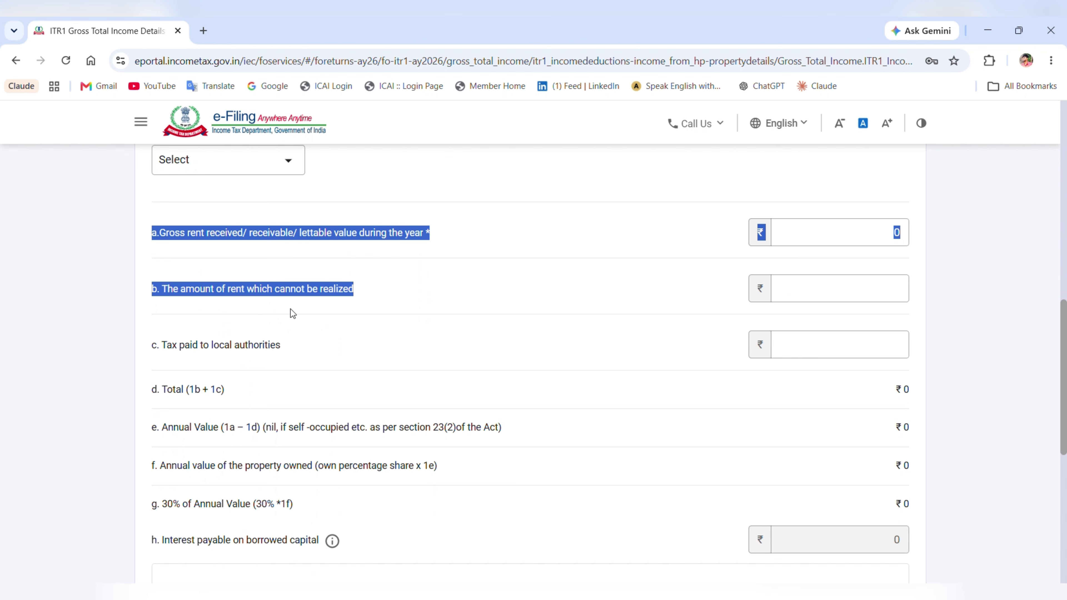
scroll(329, 429, down, 2)
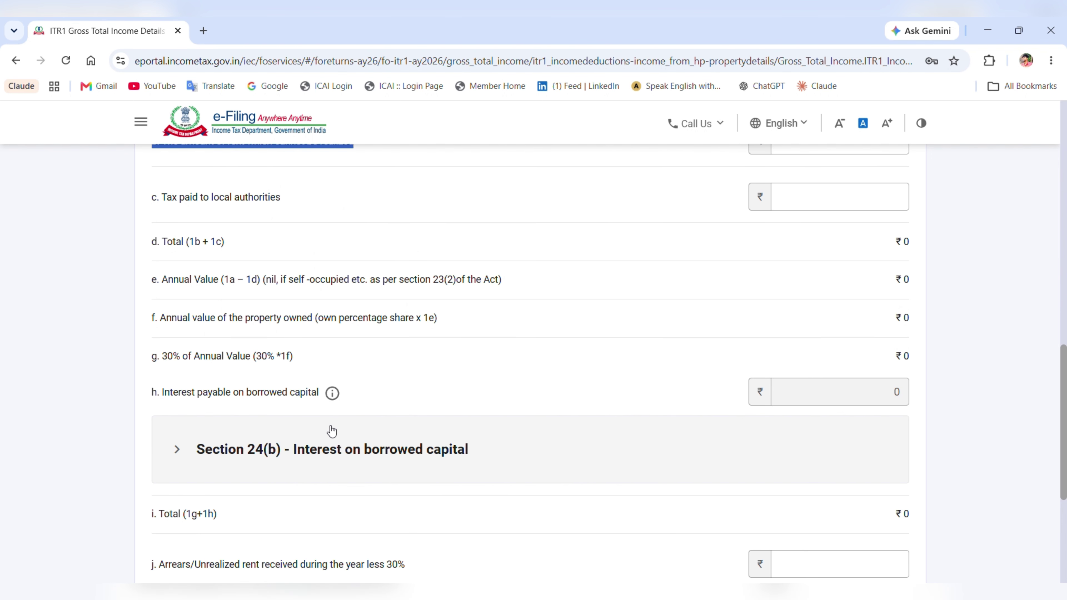
- Add a Section 24(b) borrowed-capital loan row, then leave the form unsaved for Gross Total Income
click(387, 413)
scroll(386, 413, down, 2)
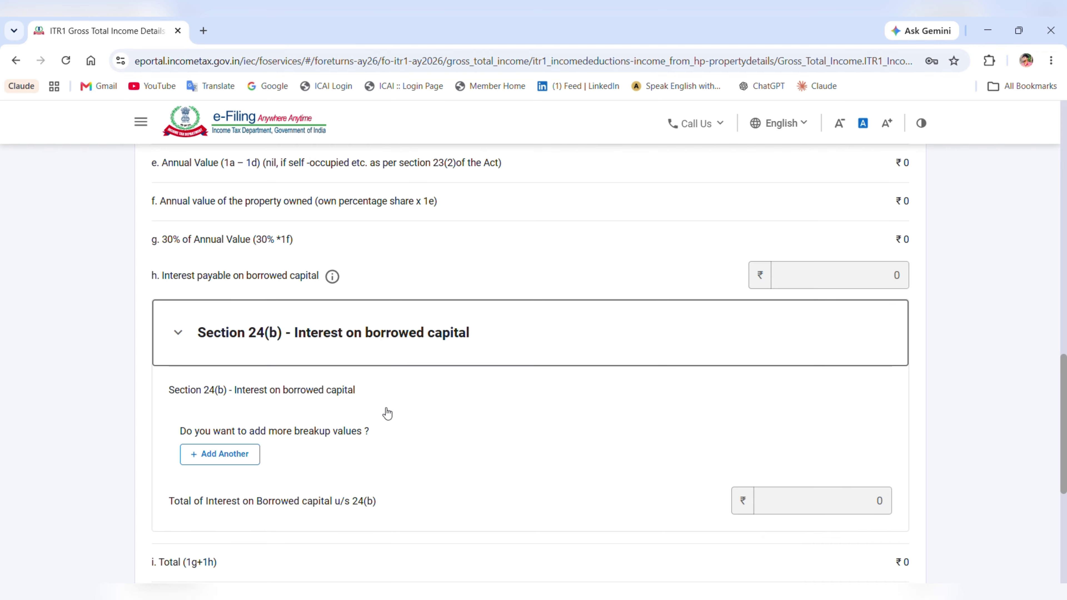
click(242, 439)
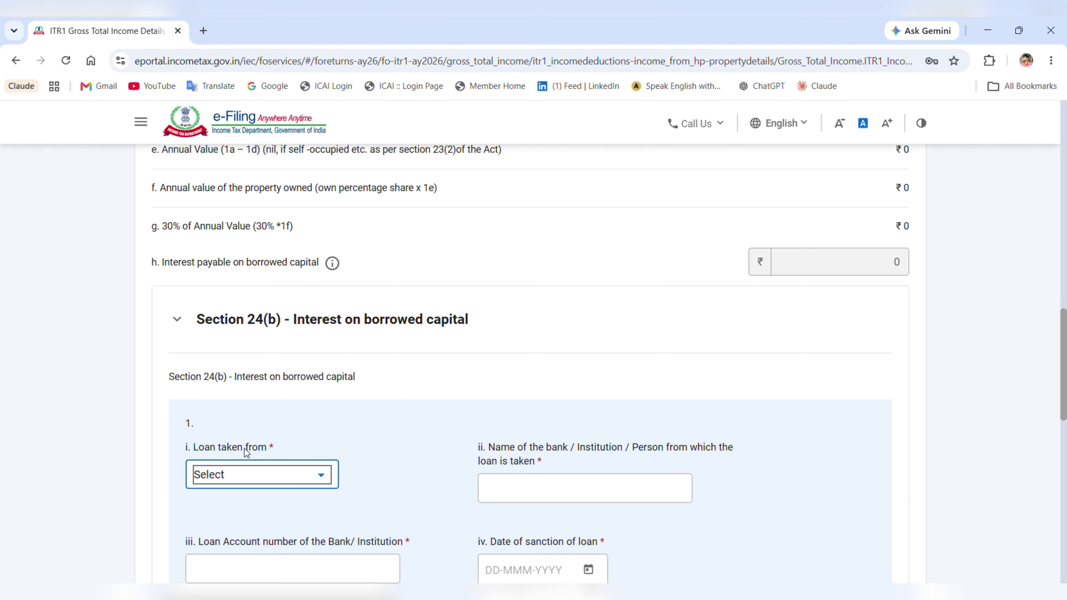
scroll(364, 436, down, 3)
scroll(370, 436, down, 3)
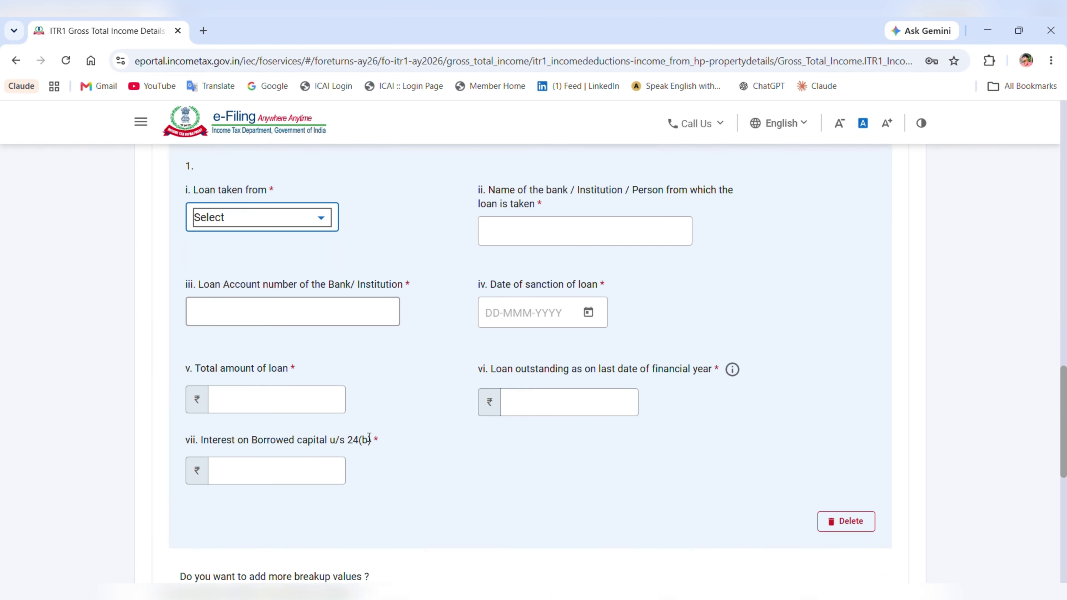
scroll(369, 437, down, 2)
scroll(365, 436, down, 2)
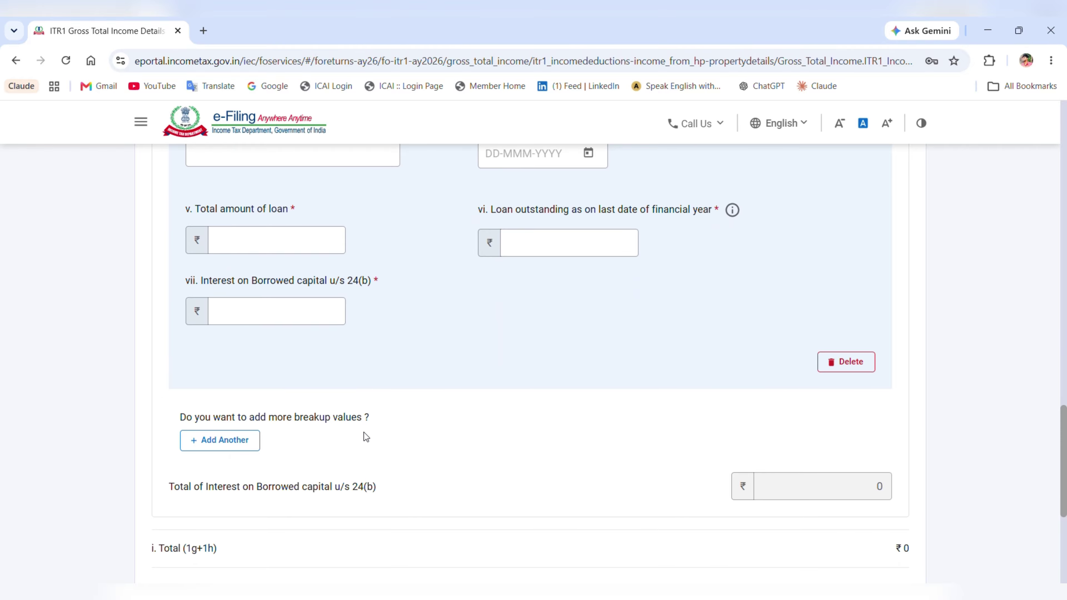
scroll(364, 436, down, 3)
scroll(364, 436, down, 3)
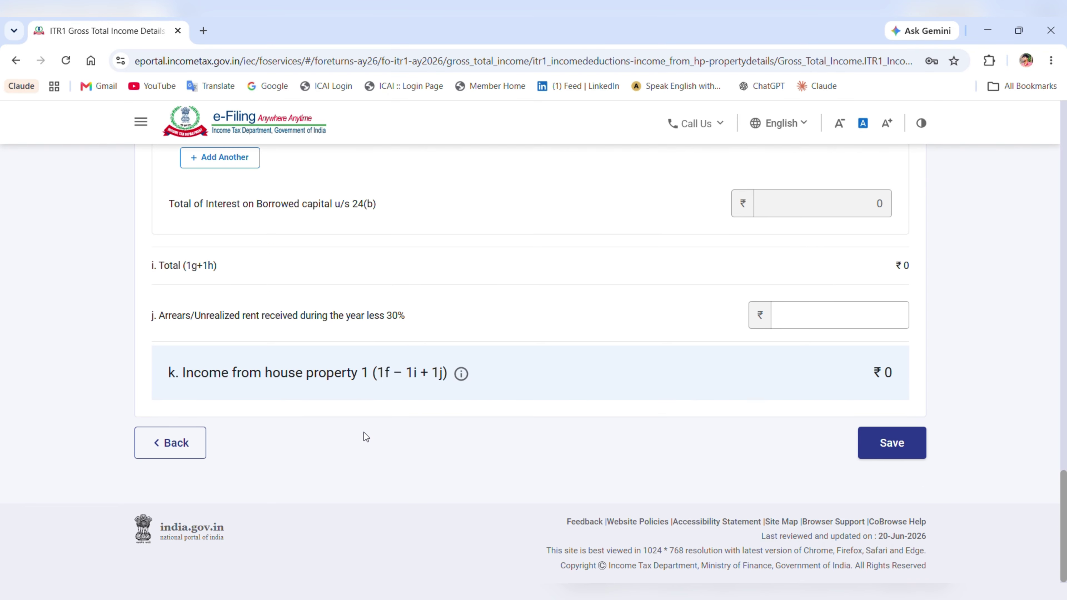
click(168, 443)
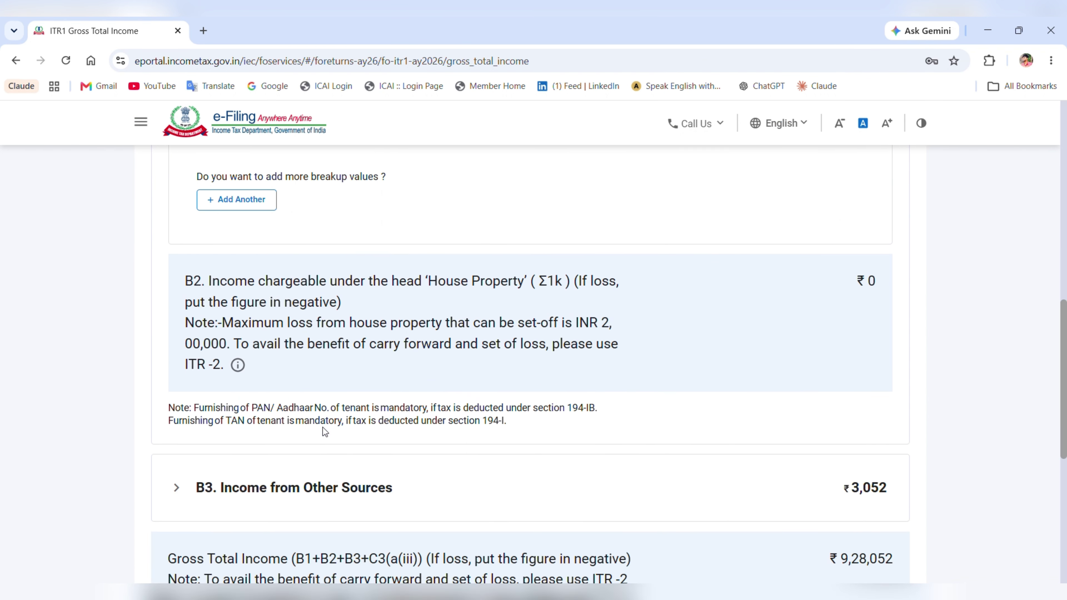
- Save the ₹1,052 Dividend Income quarterly breakup, all received up to 15-Jun-2025
scroll(324, 431, down, 2)
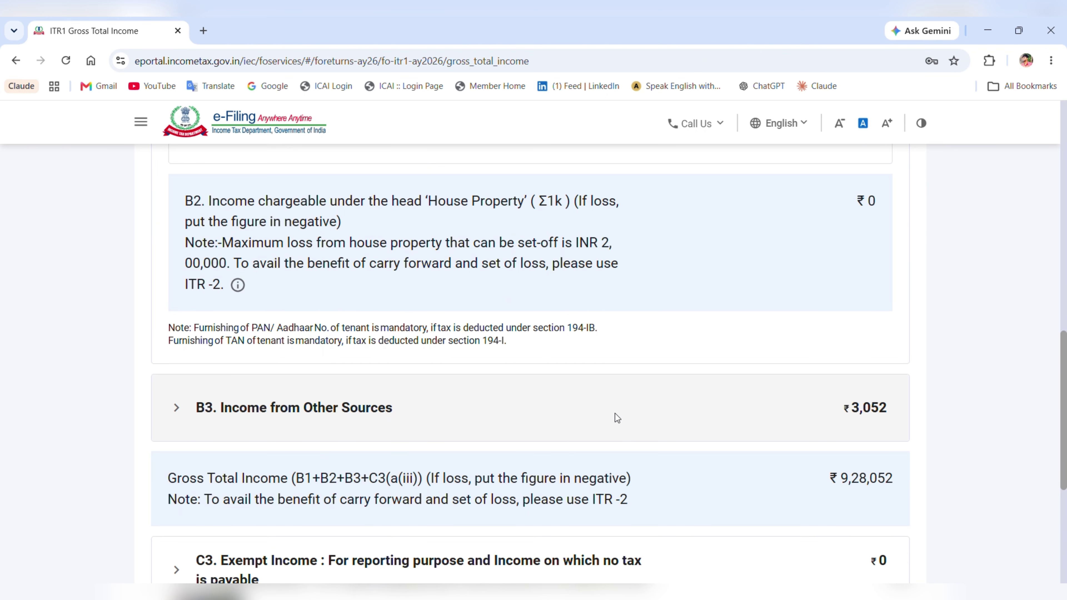
scroll(566, 423, up, 5)
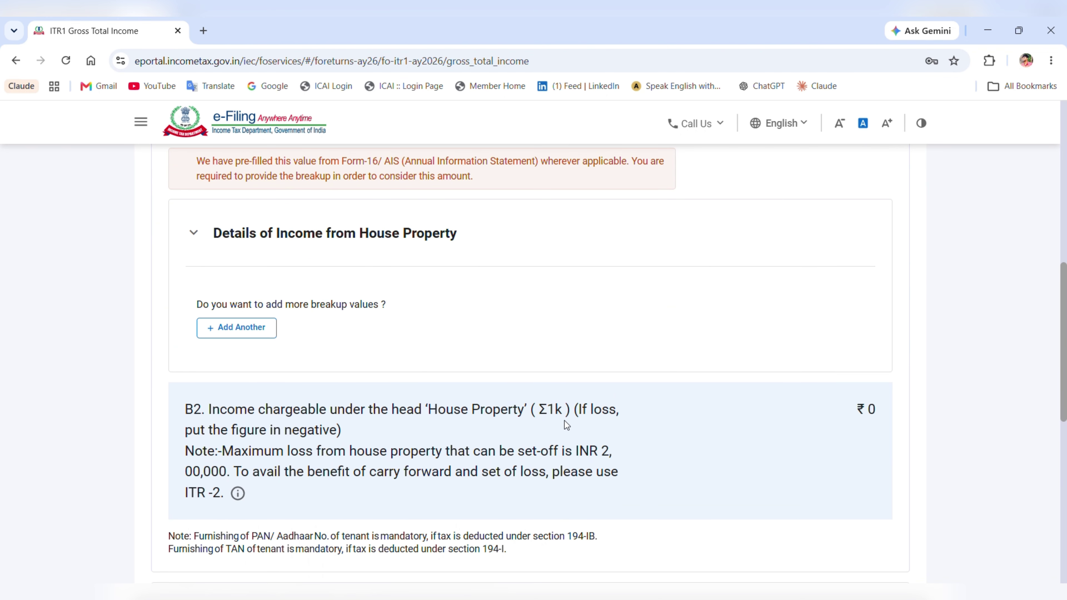
scroll(564, 421, down, 6)
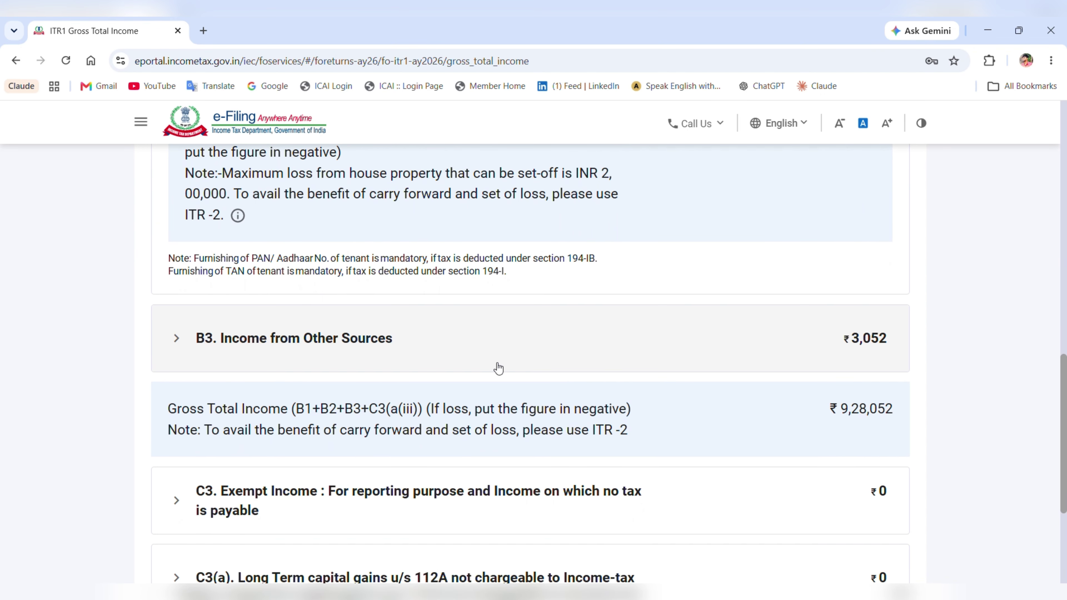
click(499, 368)
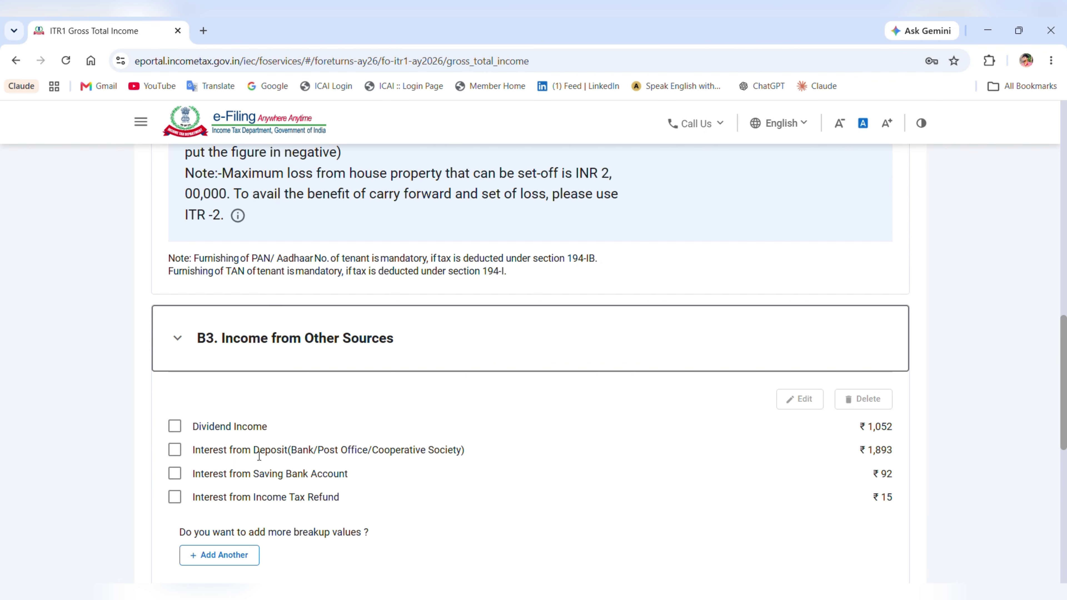
click(175, 428)
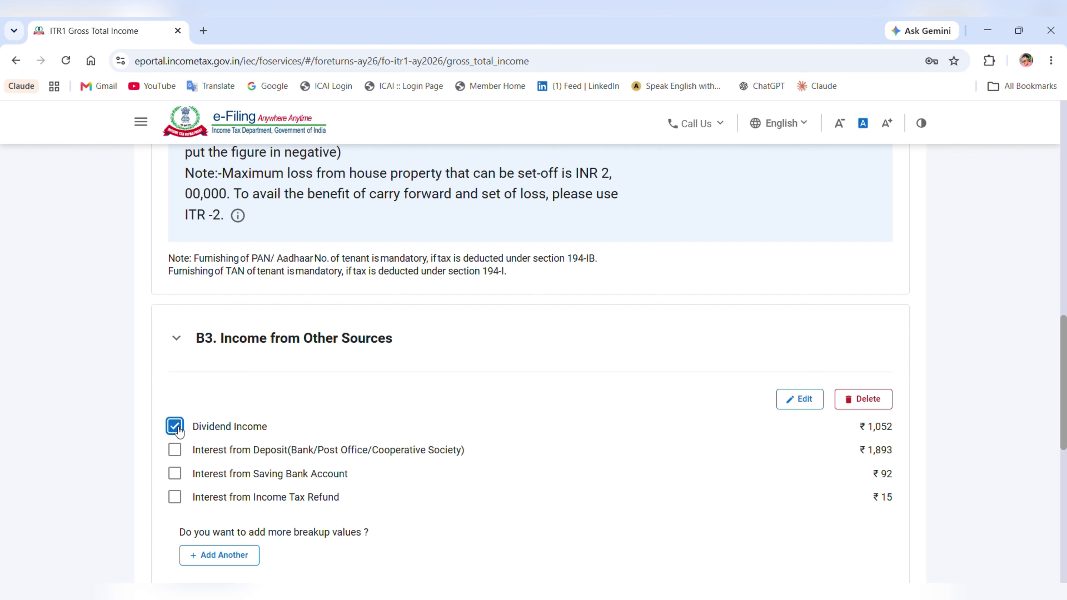
click(790, 400)
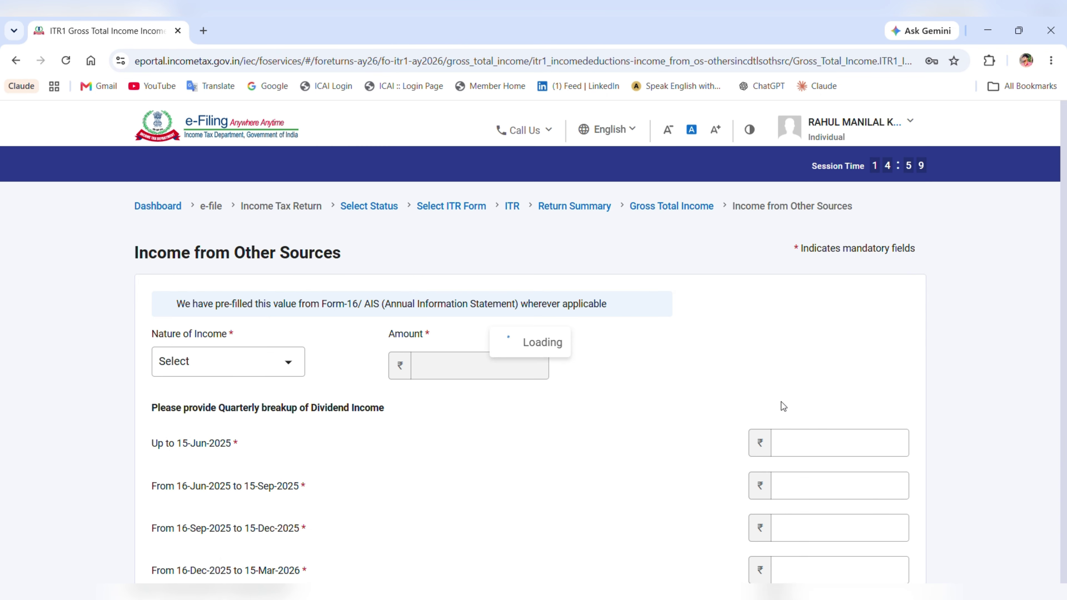
scroll(780, 402, down, 3)
scroll(459, 403, down, 3)
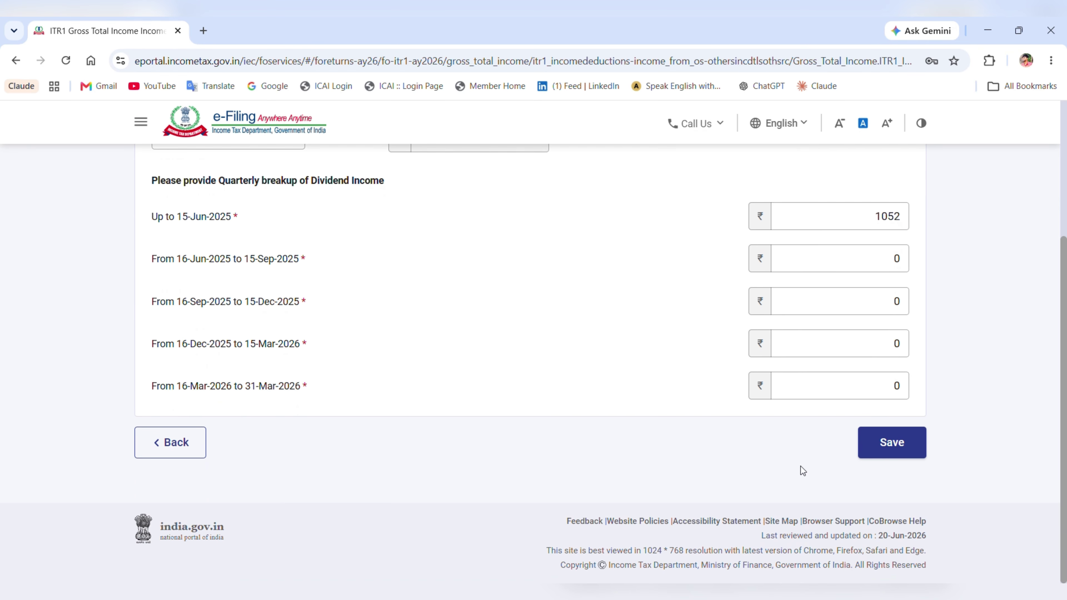
click(861, 449)
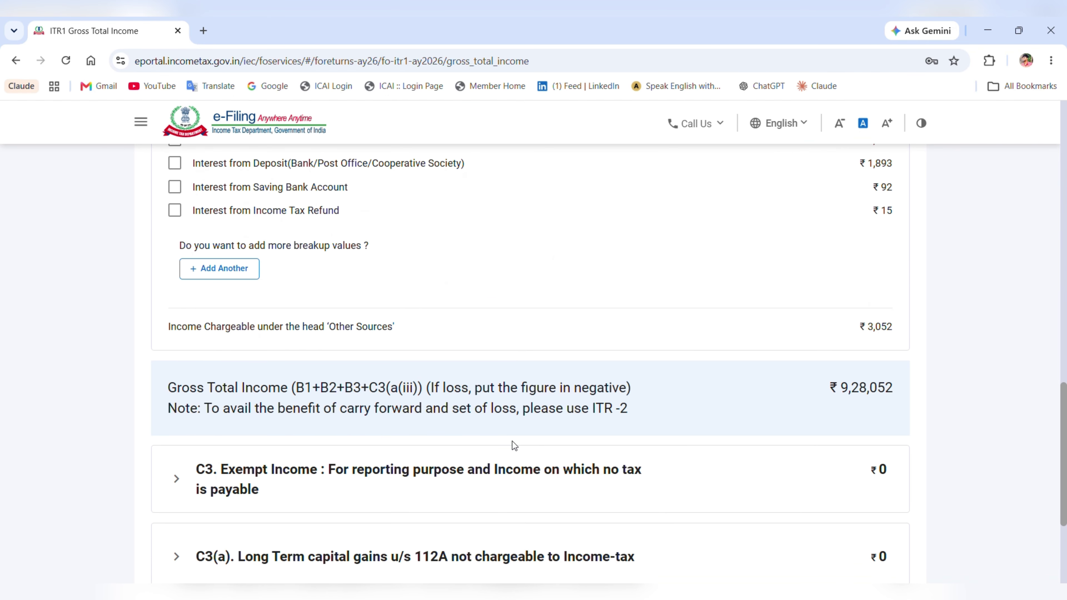
scroll(510, 443, up, 2)
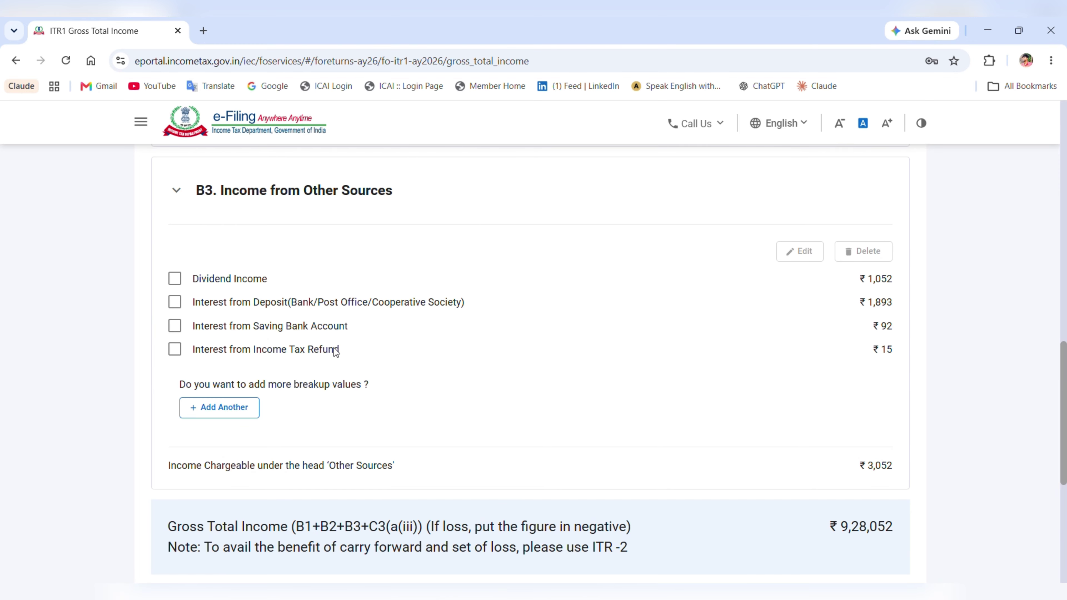
scroll(538, 415, down, 5)
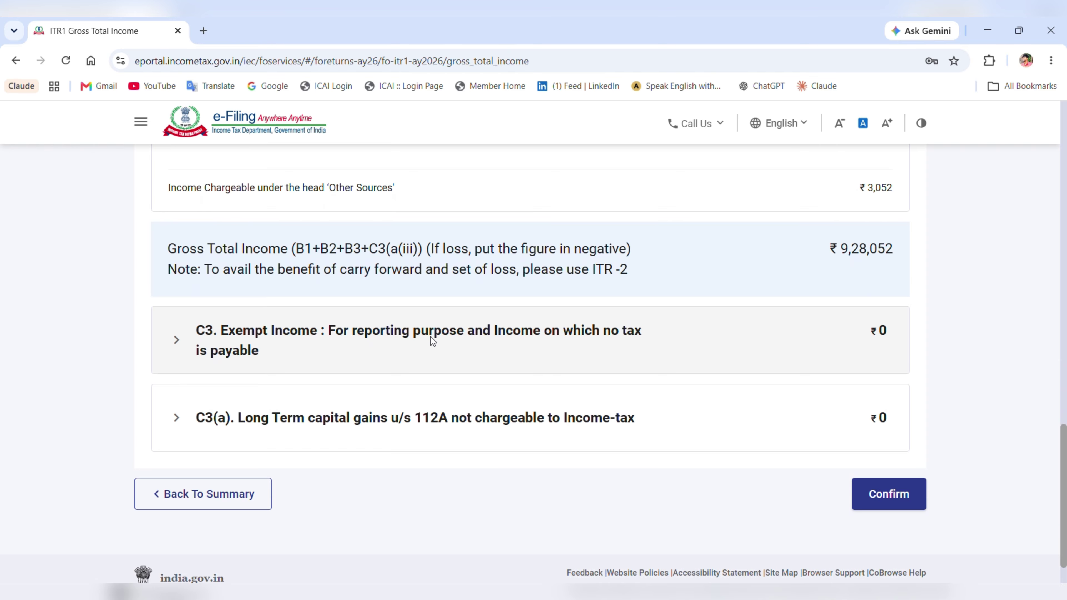
click(333, 341)
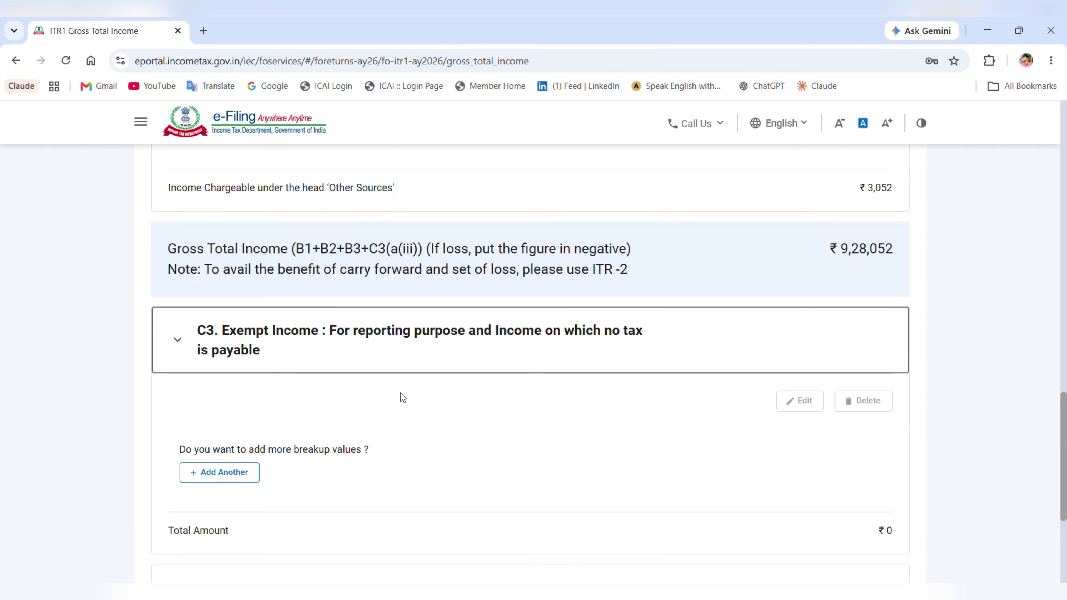
click(235, 473)
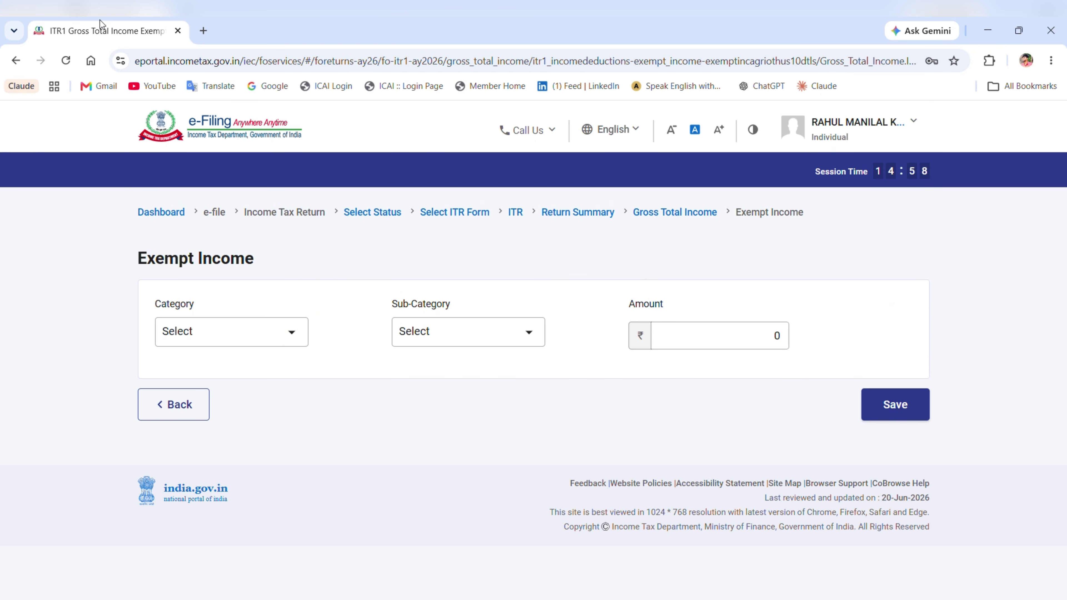
click(250, 342)
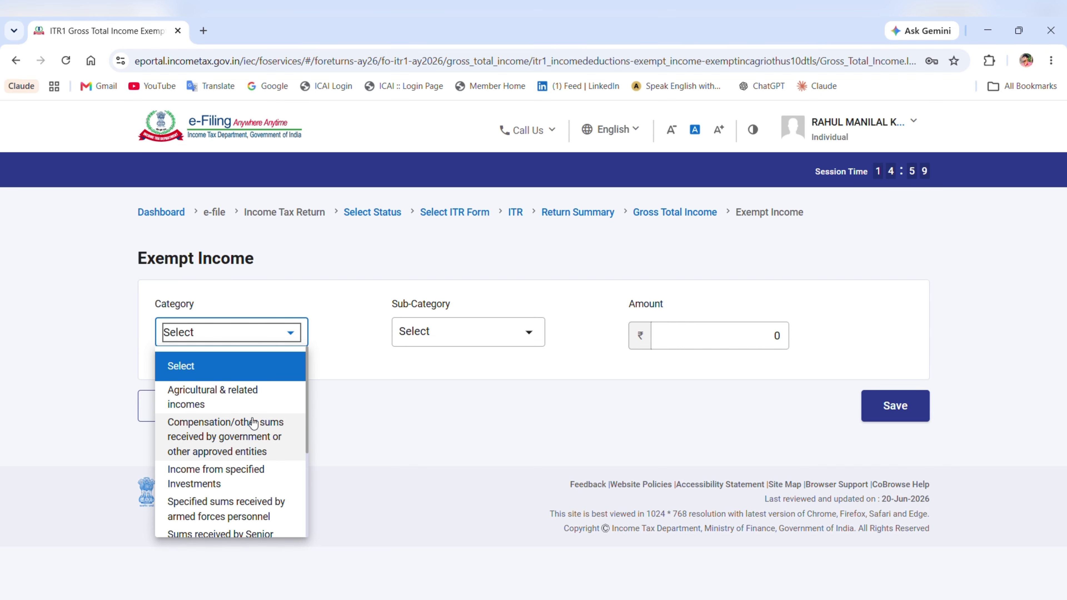
scroll(249, 497, down, 3)
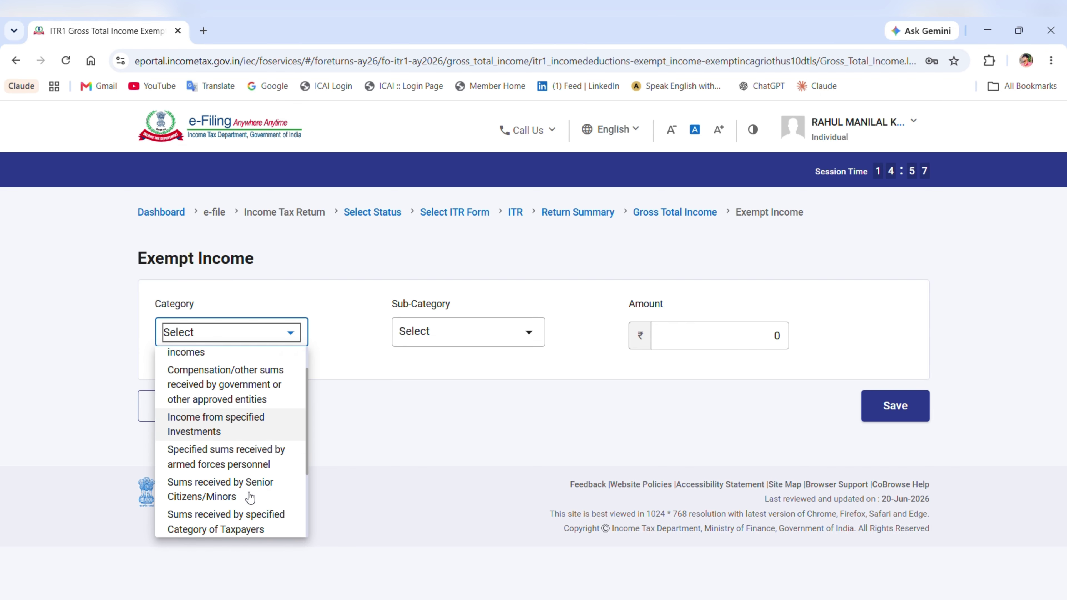
scroll(251, 497, up, 1)
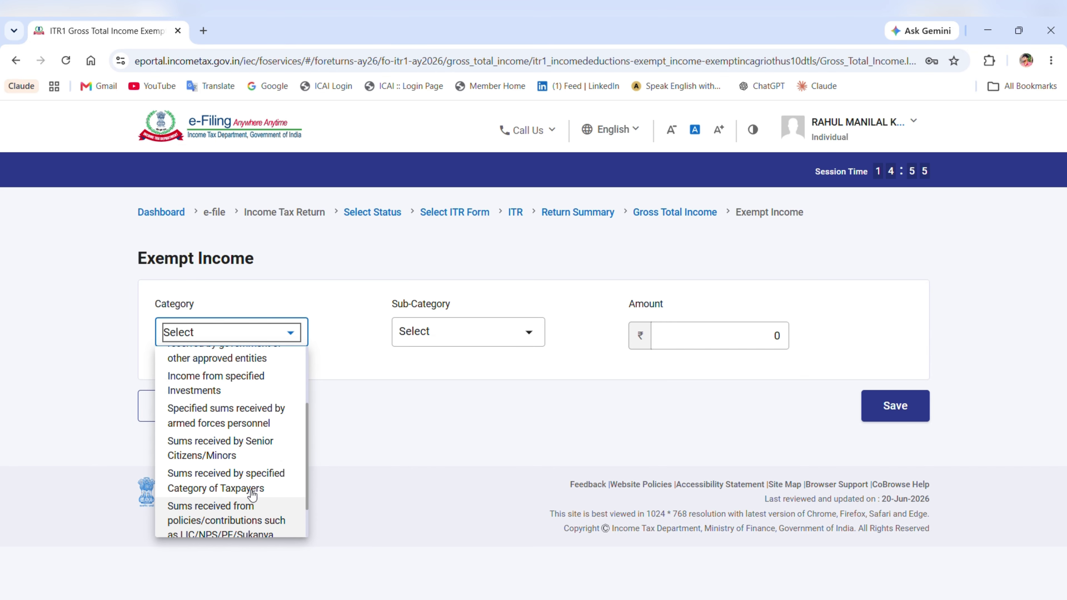
scroll(252, 496, up, 3)
click(313, 455)
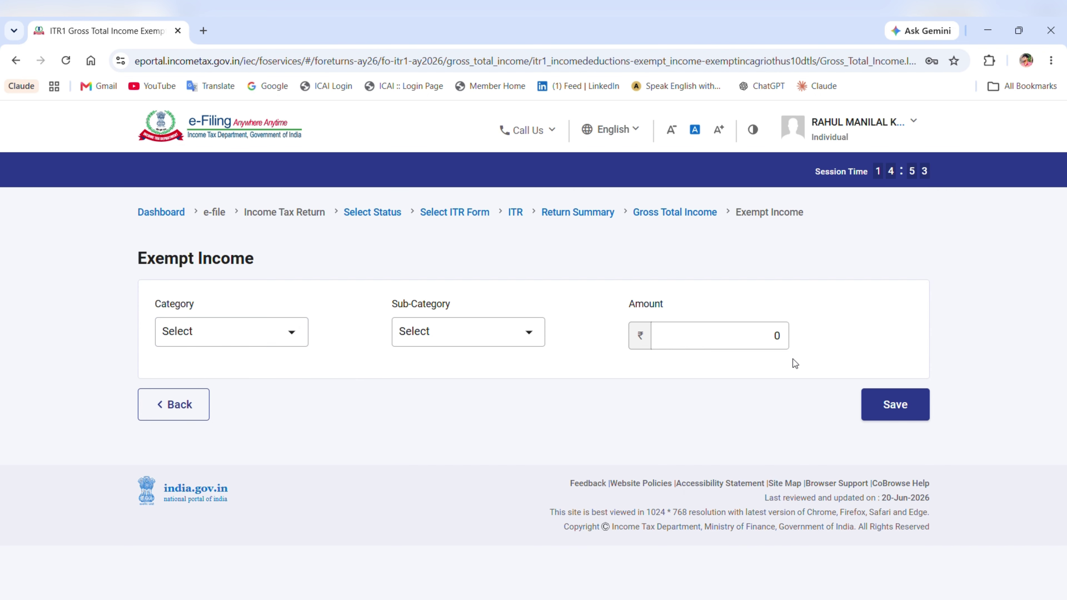
click(529, 334)
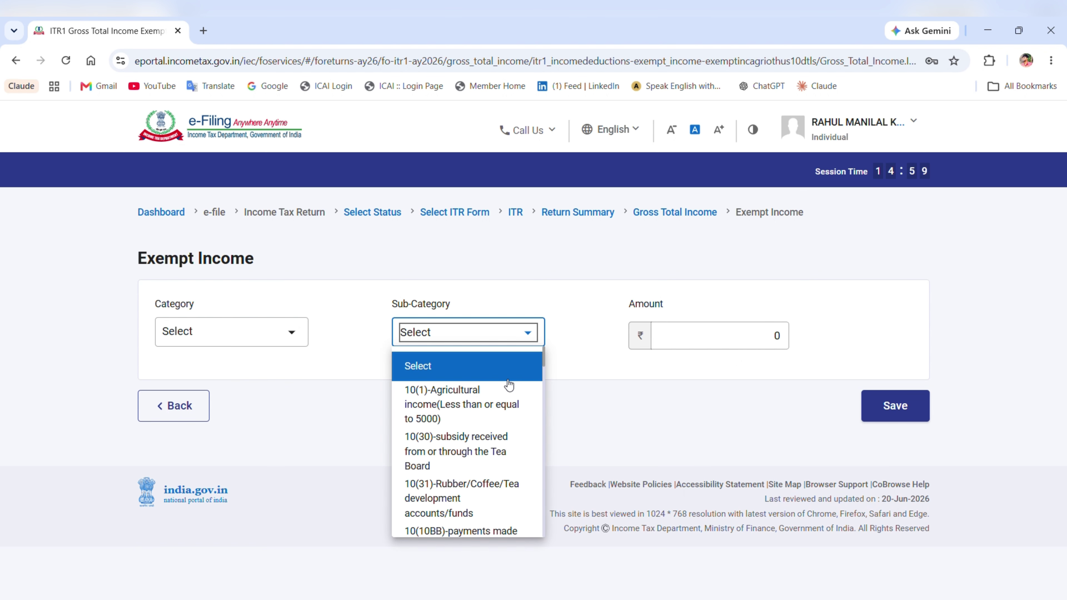
scroll(506, 437, down, 6)
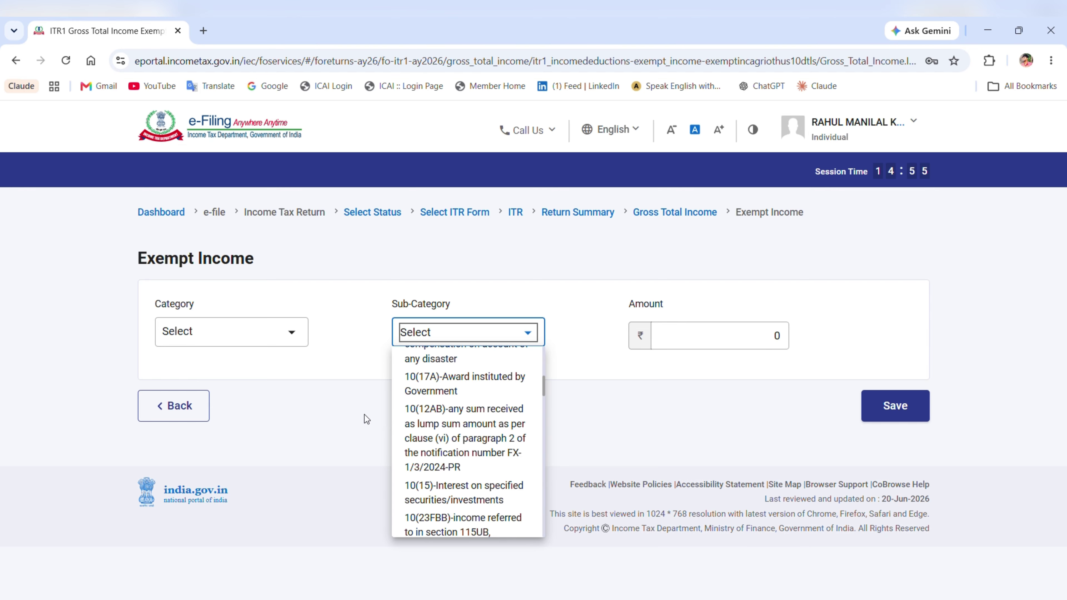
scroll(433, 420, down, 2)
scroll(434, 419, down, 2)
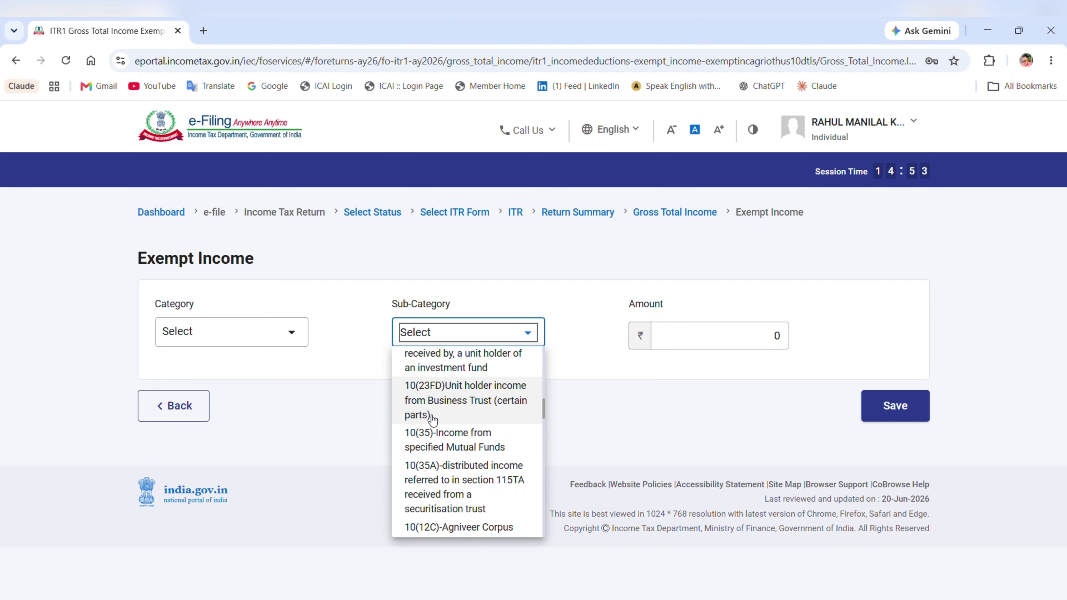
scroll(433, 419, up, 5)
click(320, 404)
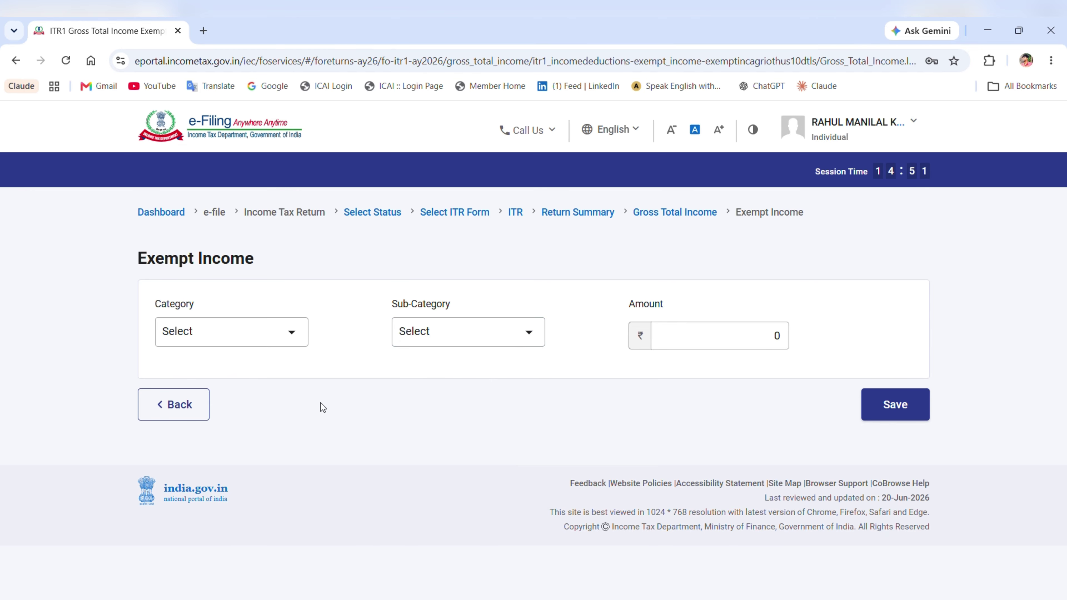
click(169, 405)
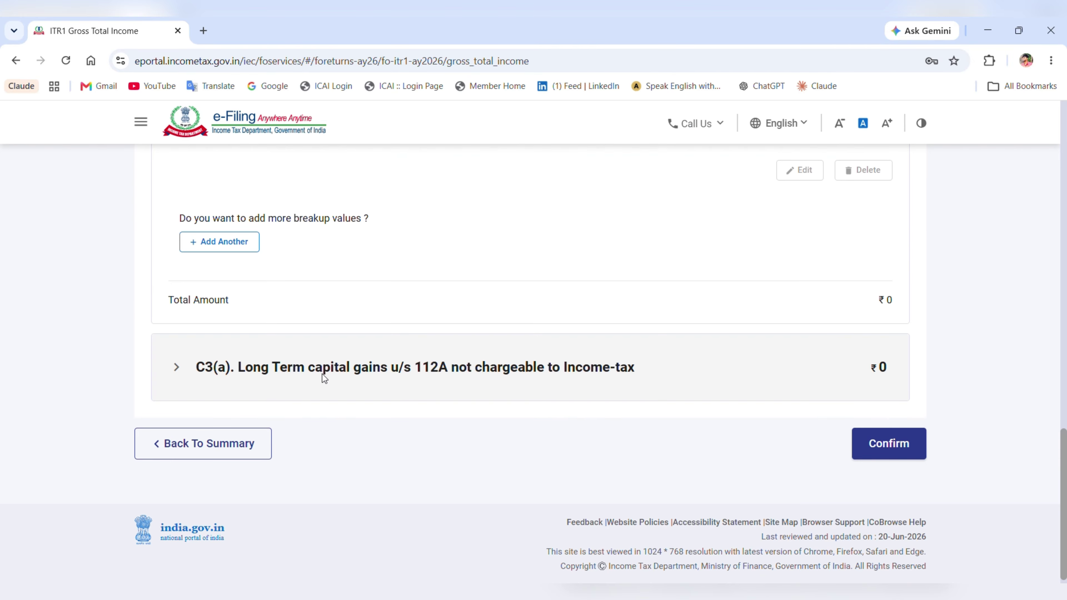
- Enter section 112A sale consideration 100000 and acquisition cost 55000, then confirm
click(327, 357)
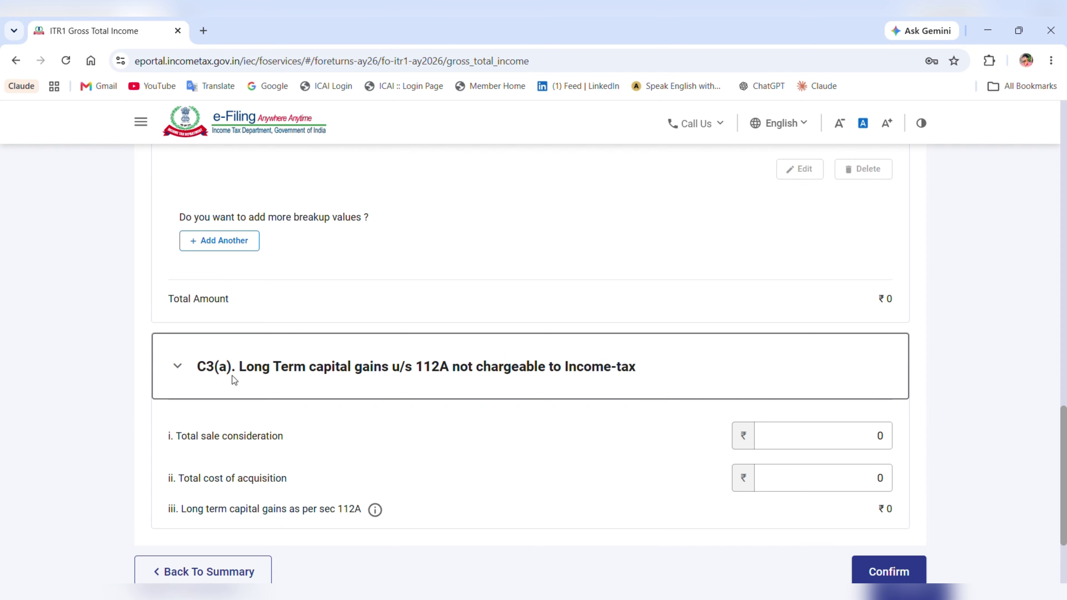
click(841, 434)
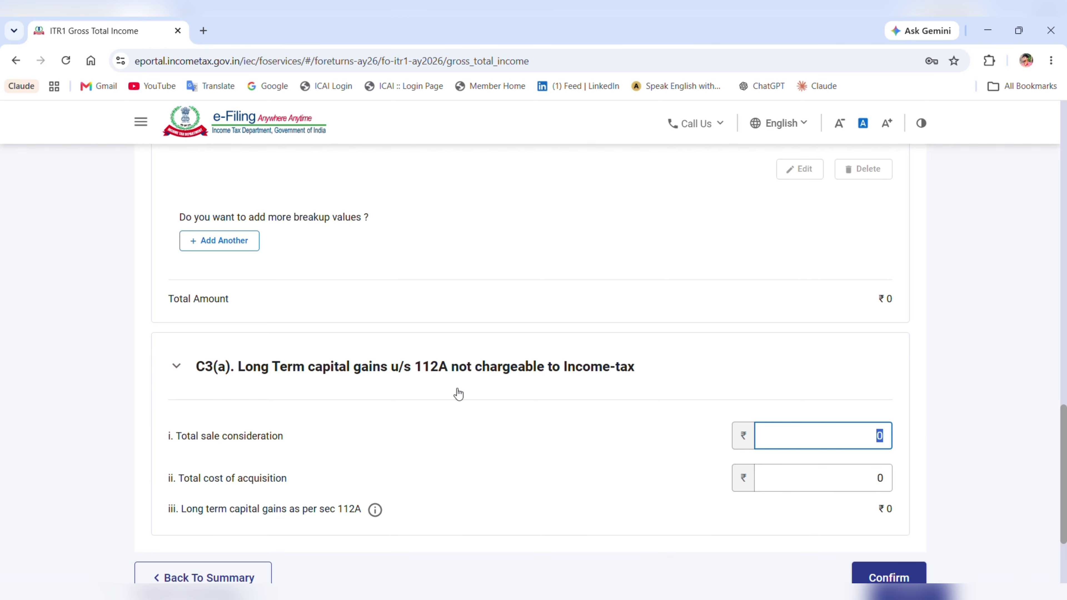
drag(245, 366, 644, 386)
click(589, 375)
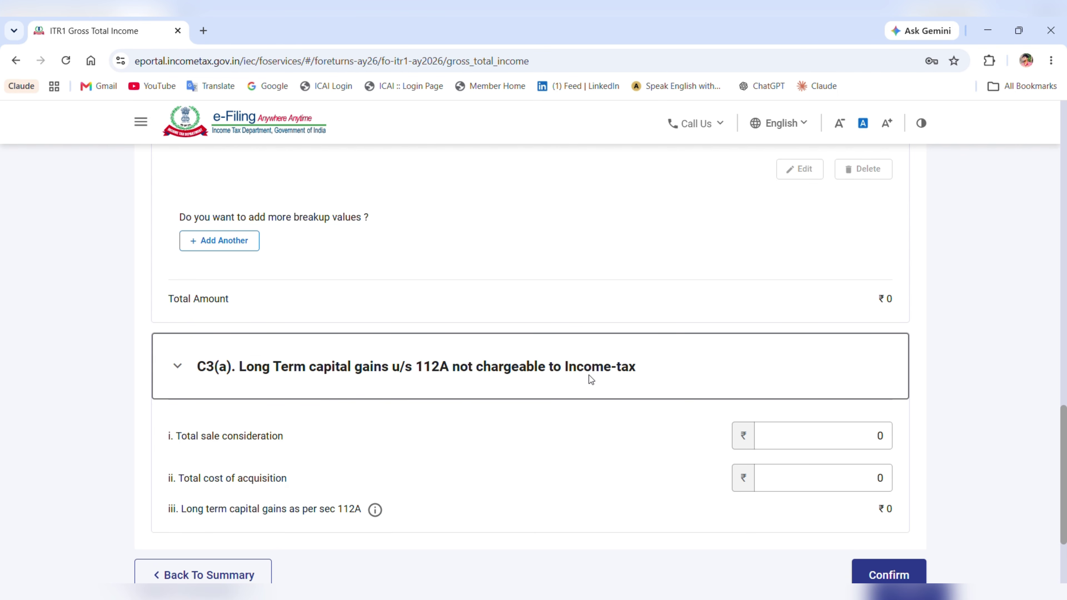
click(865, 437)
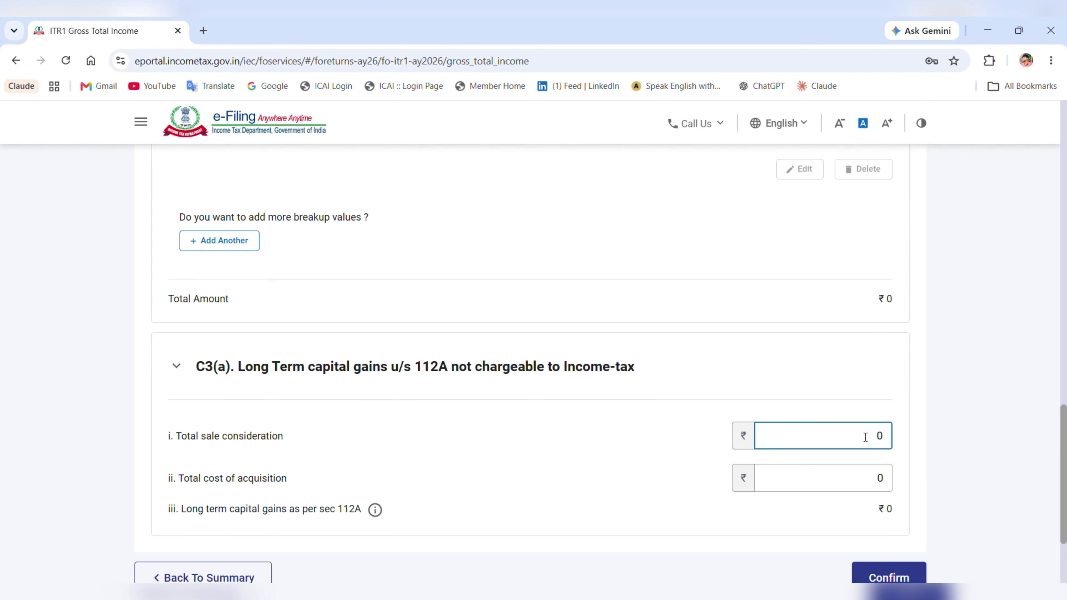
text(100000)
click(876, 483)
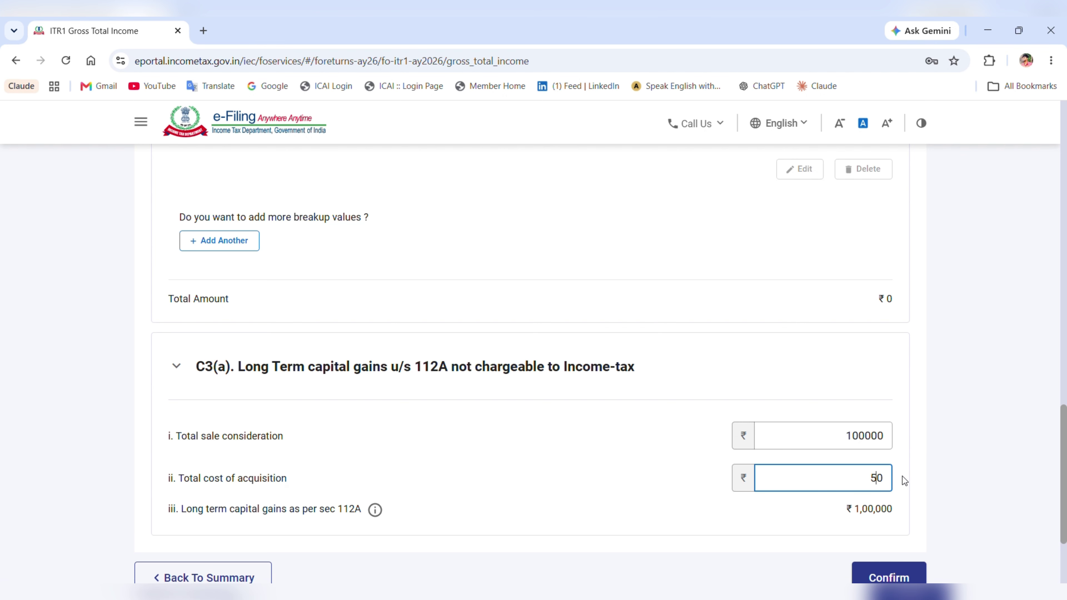
text(55000)
click(783, 523)
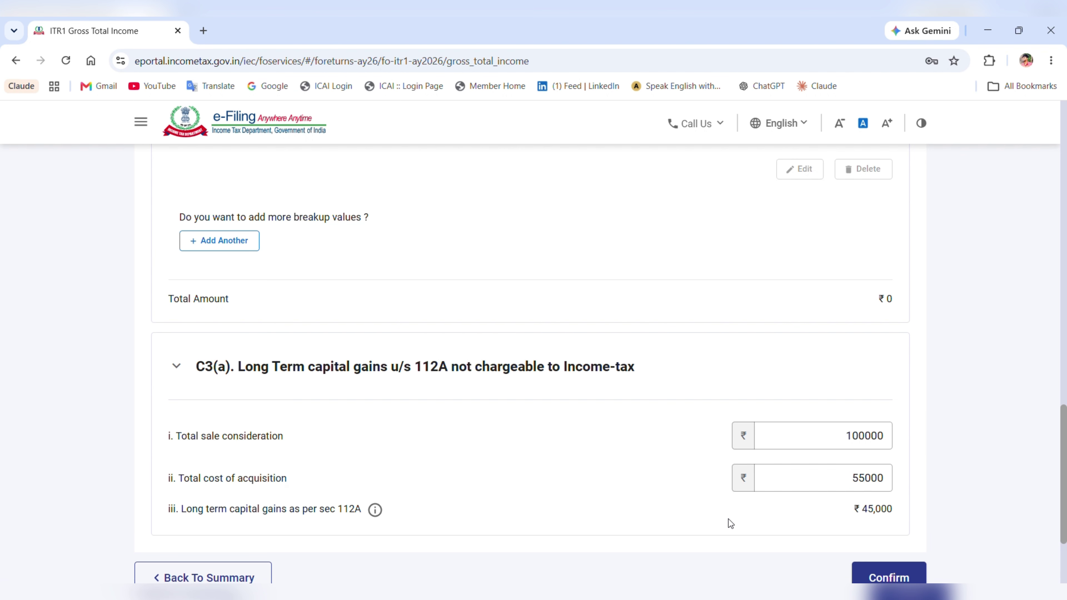
click(887, 573)
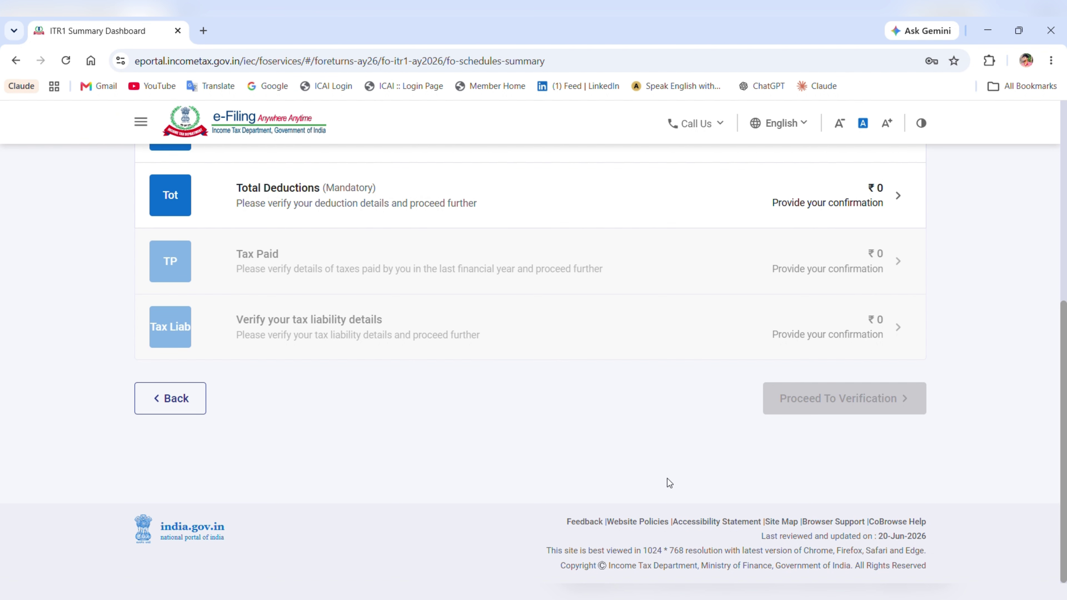
- Confirm Total Deductions at ₹0 and open the Tax Paid page
scroll(612, 380, up, 5)
scroll(612, 381, down, 1)
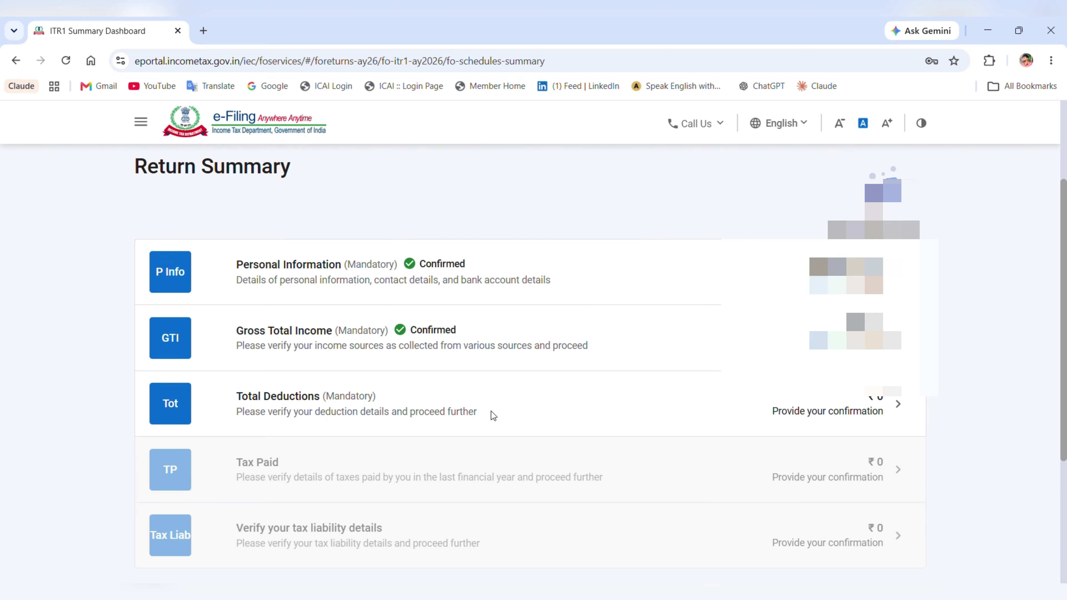
click(492, 411)
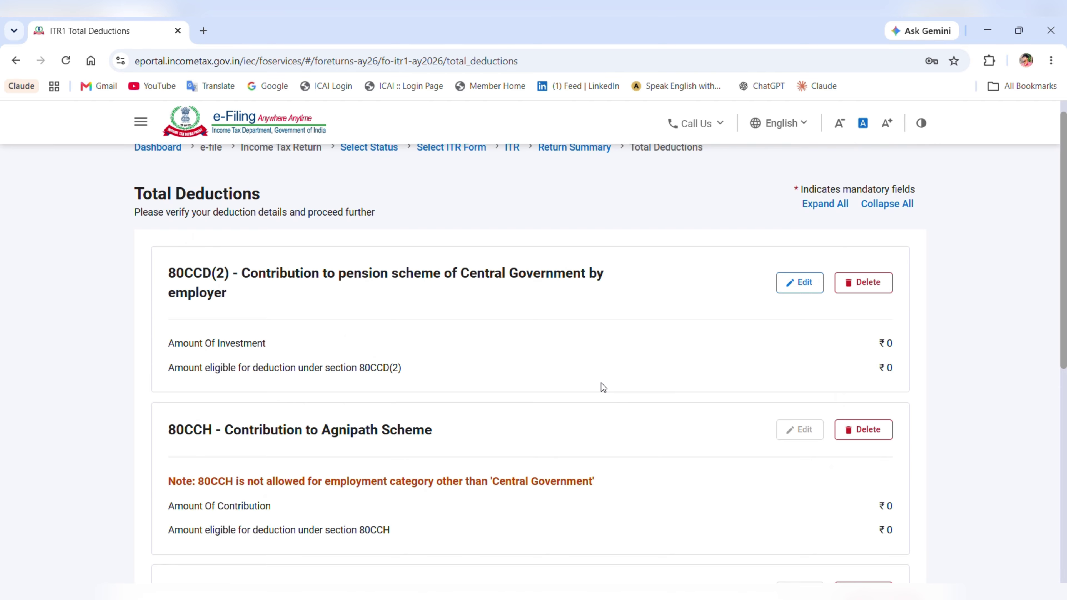
scroll(601, 383, down, 2)
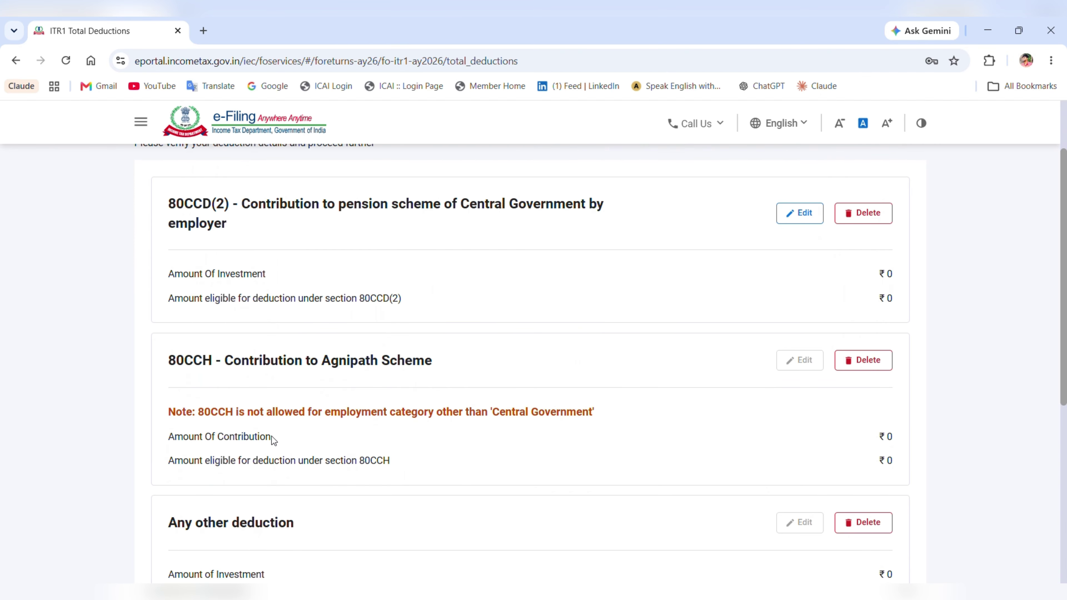
scroll(387, 435, down, 1)
scroll(387, 435, down, 3)
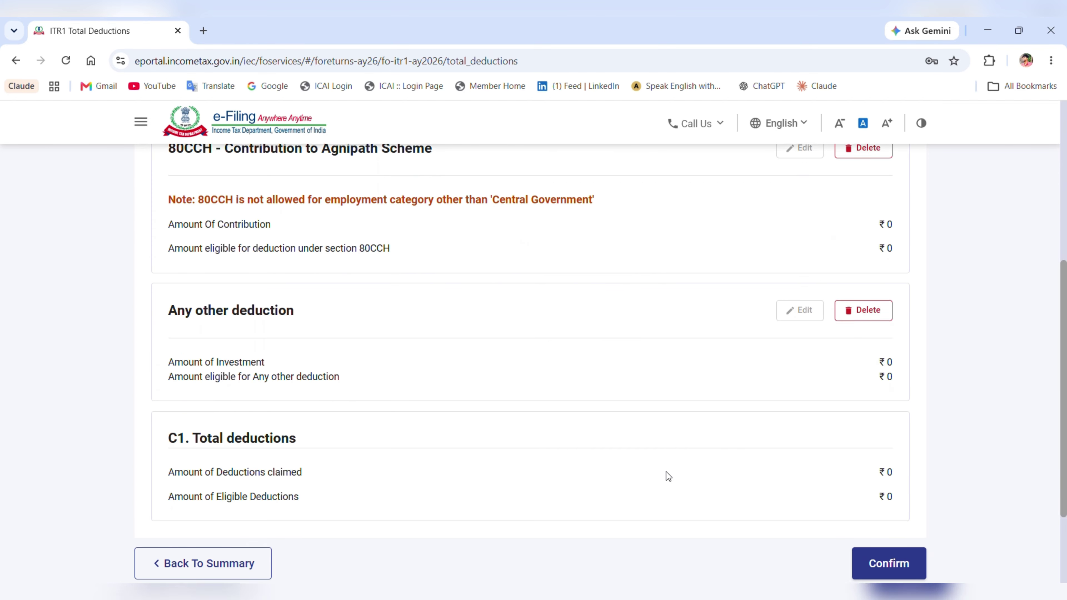
scroll(669, 475, down, 2)
click(888, 498)
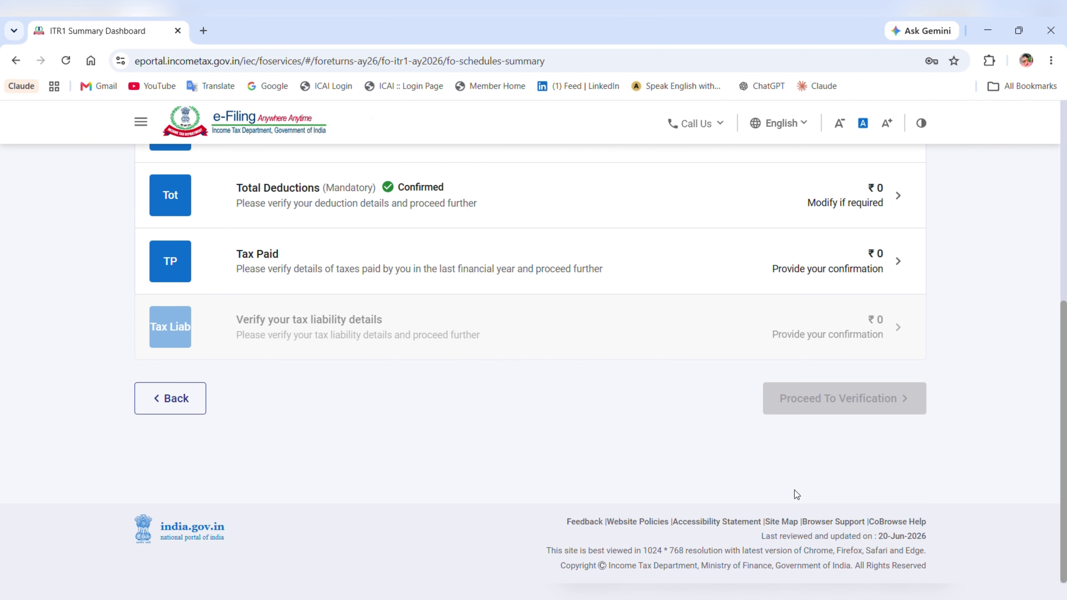
scroll(595, 423, up, 1)
click(500, 337)
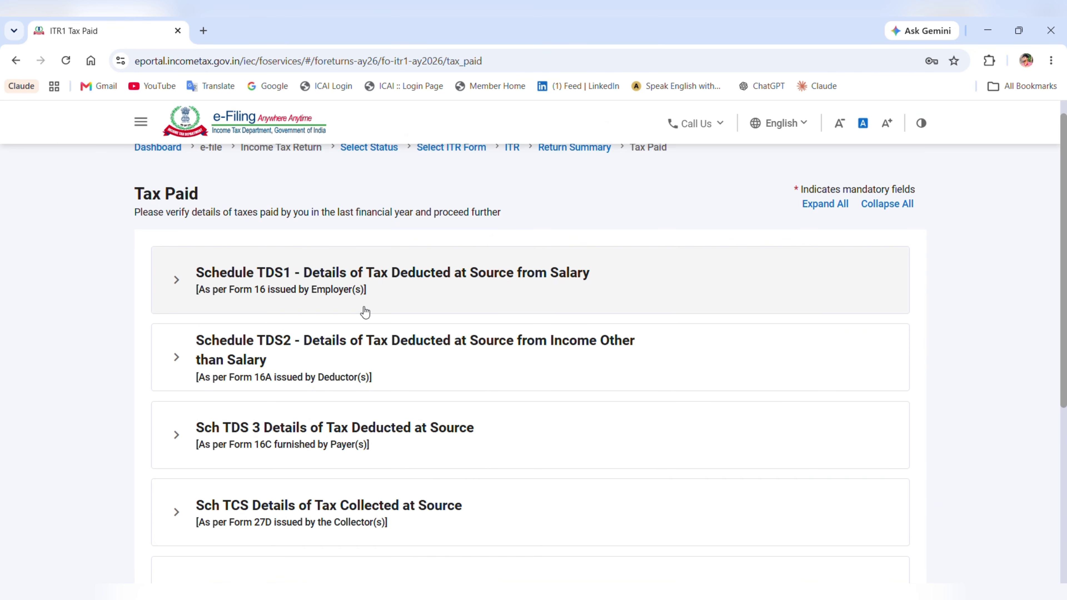
- Inspect the Schedule TDS1 salary section, leaving a new TDS entry unsaved
click(555, 291)
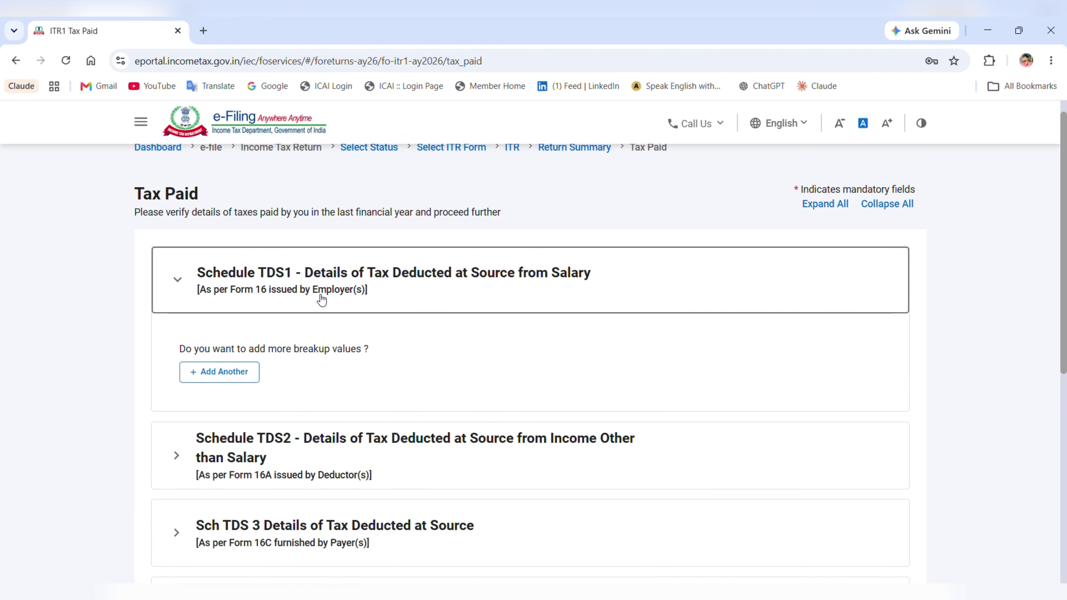
click(247, 372)
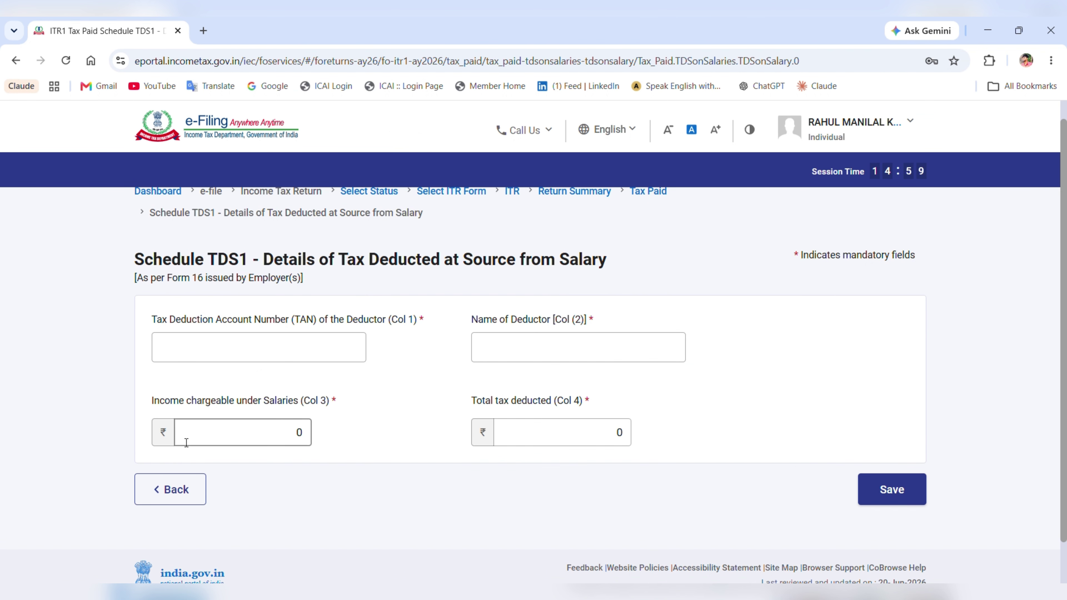
click(196, 485)
scroll(281, 410, down, 5)
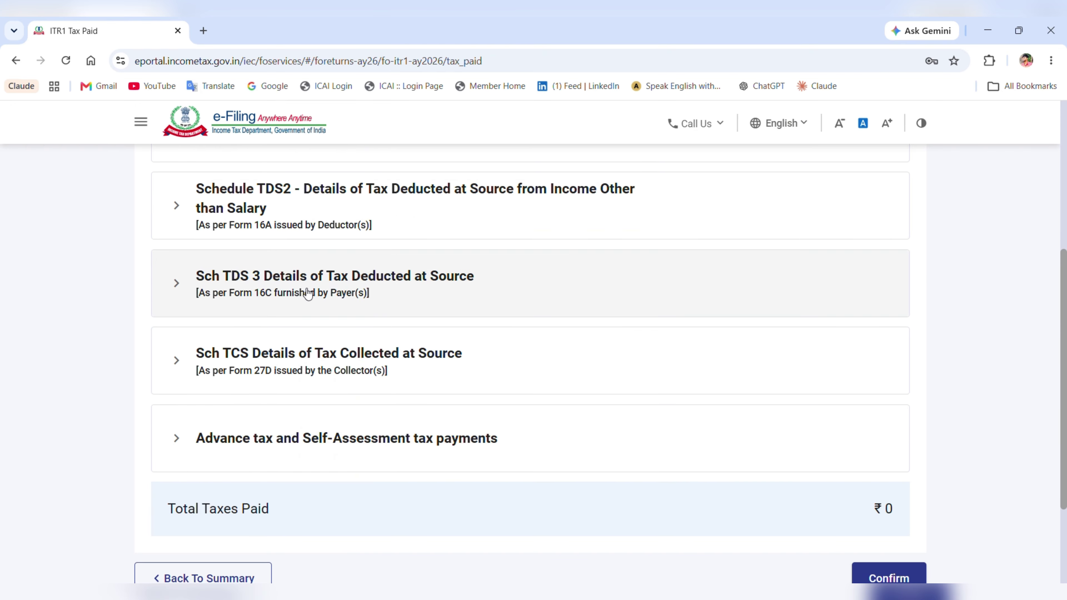
- Review Sch TDS 3 and advance/self-assessment tax payments, then confirm Tax Paid at ₹0
click(297, 299)
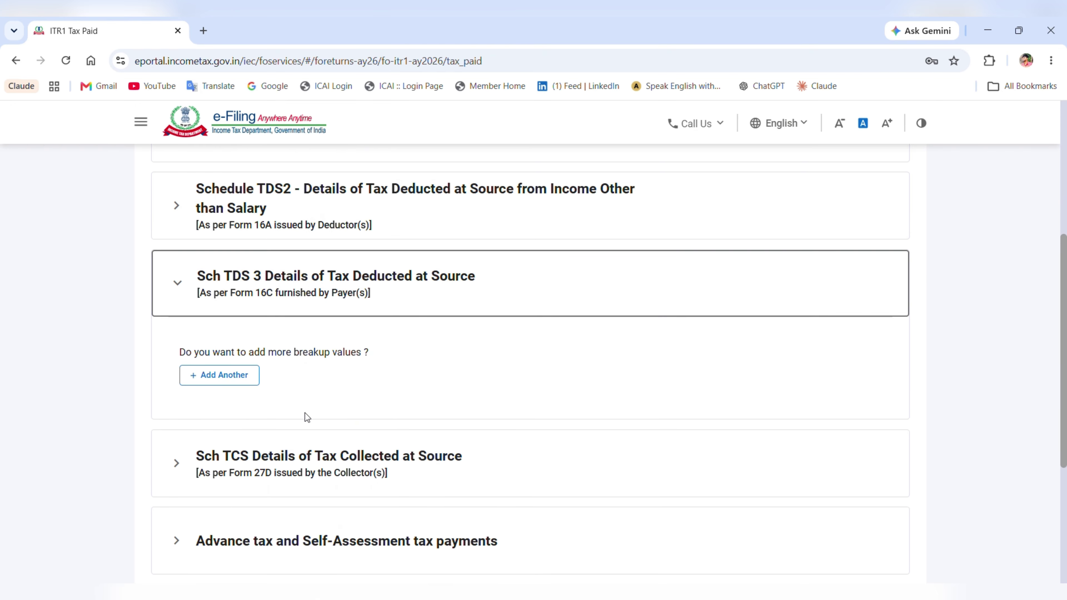
scroll(326, 484, down, 1)
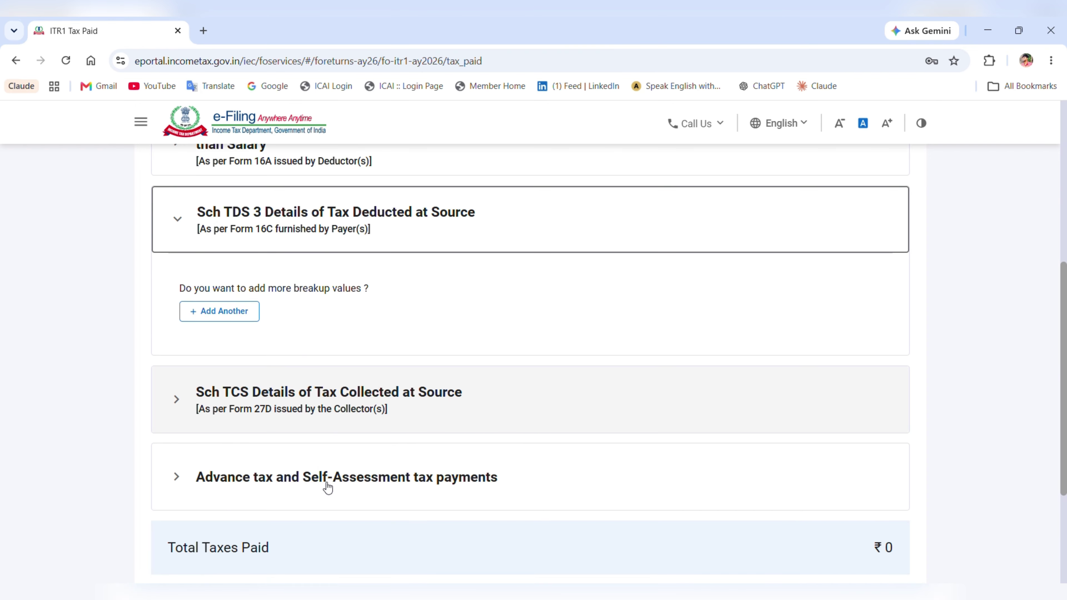
click(326, 483)
scroll(332, 475, down, 1)
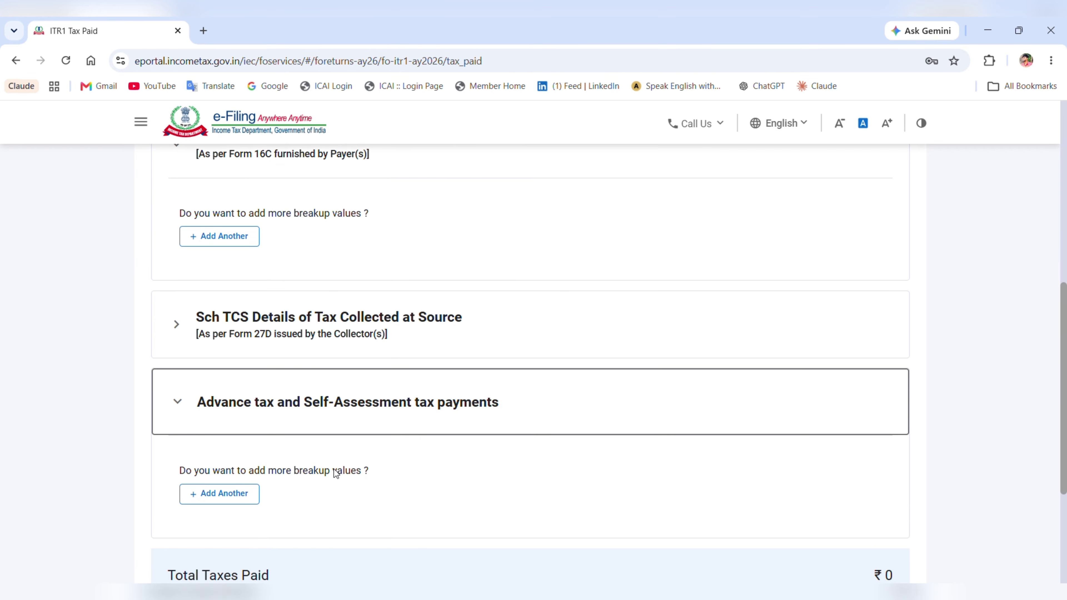
scroll(338, 470, up, 5)
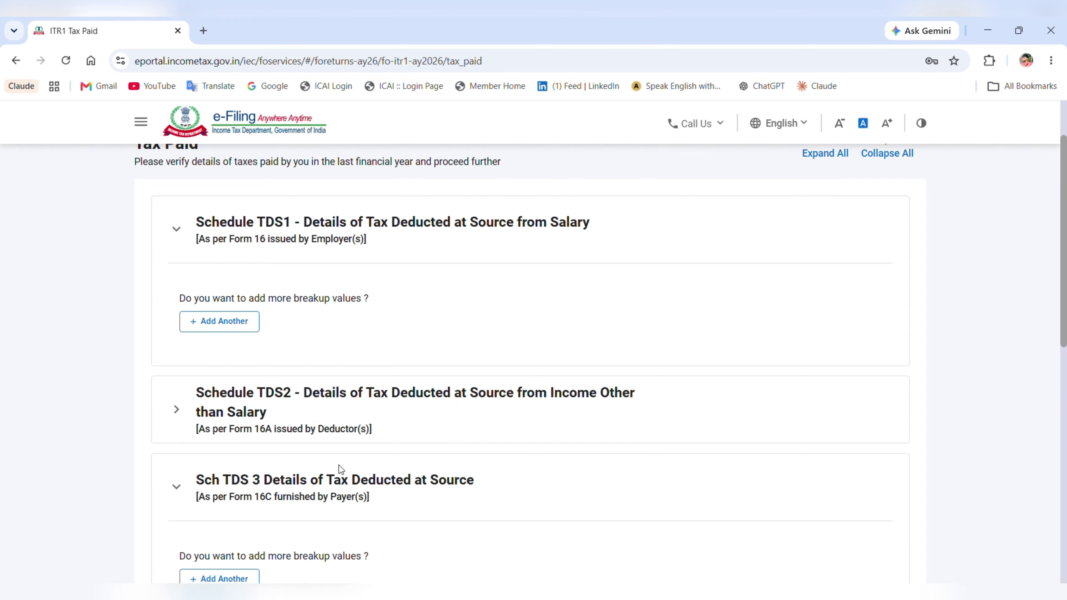
scroll(338, 470, down, 3)
scroll(343, 469, down, 4)
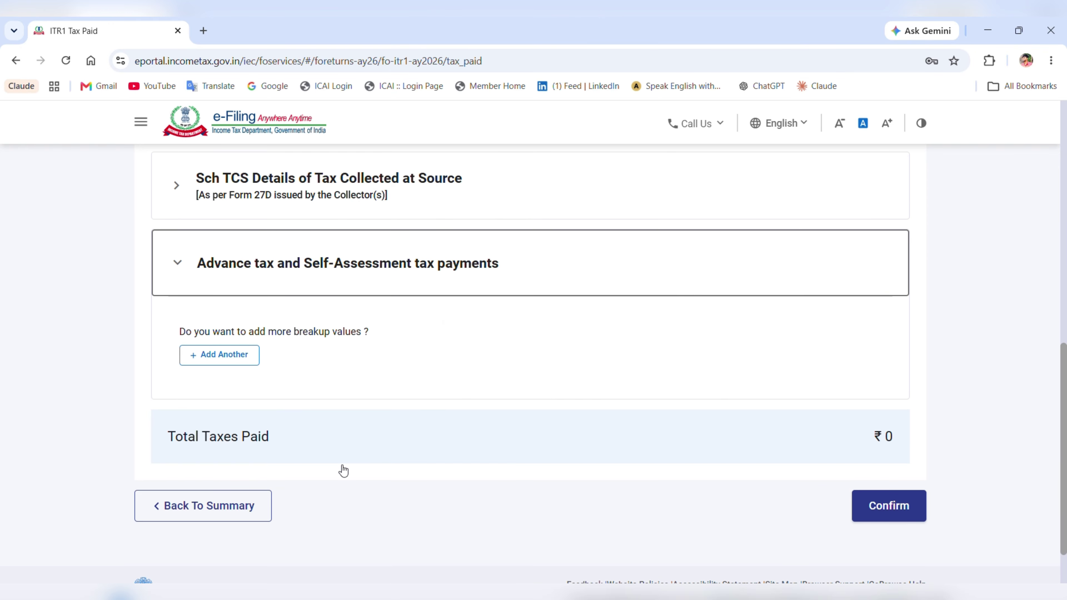
click(903, 509)
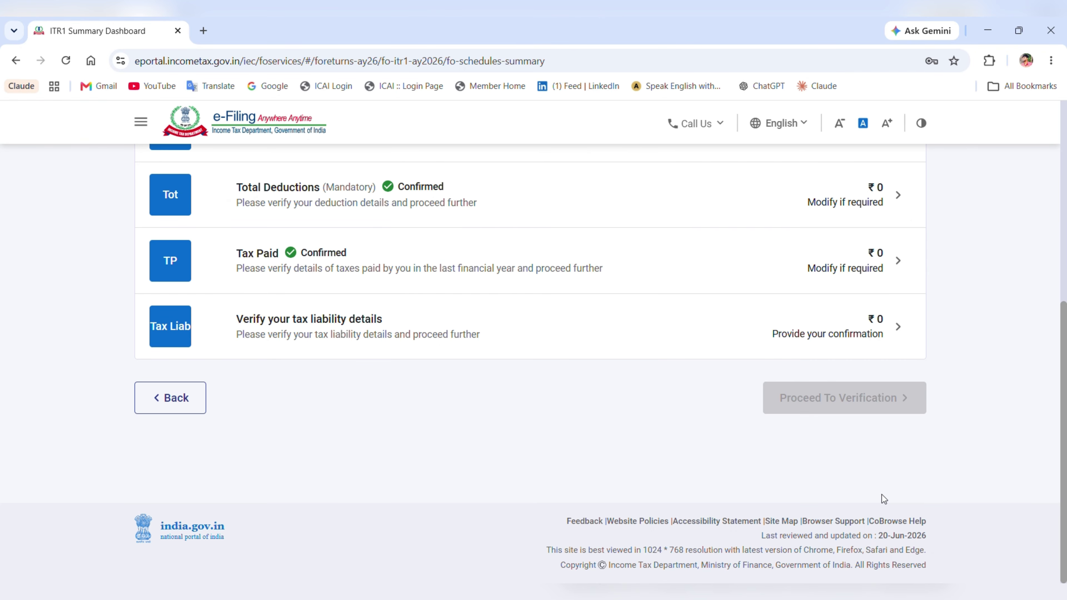
scroll(708, 438, up, 1)
- Review the tax liability details: ₹32,805 tax payable on ₹9,73,050 income
click(612, 400)
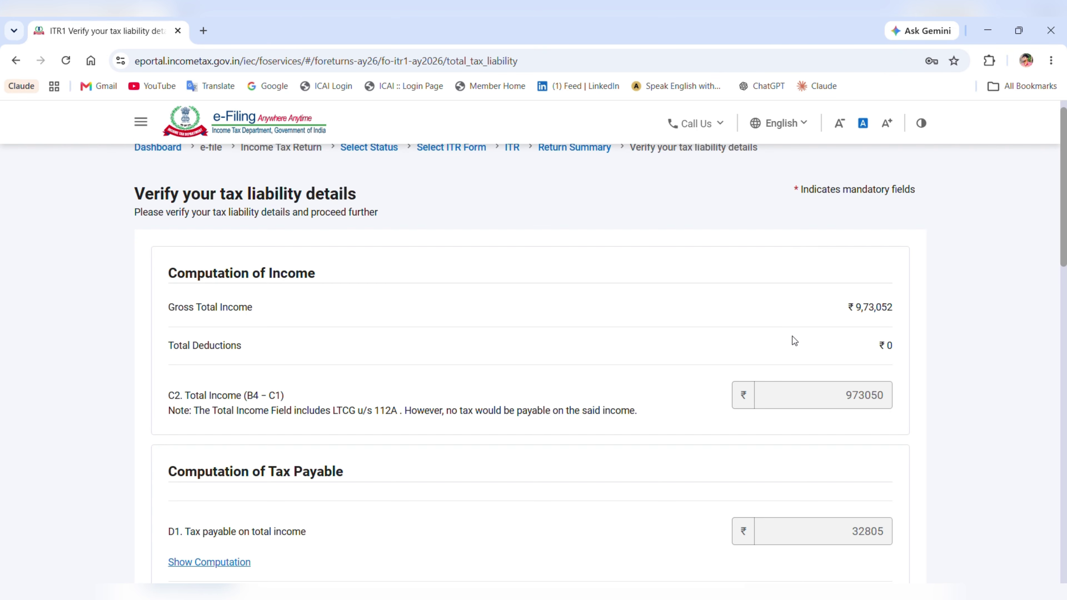
scroll(793, 336, down, 3)
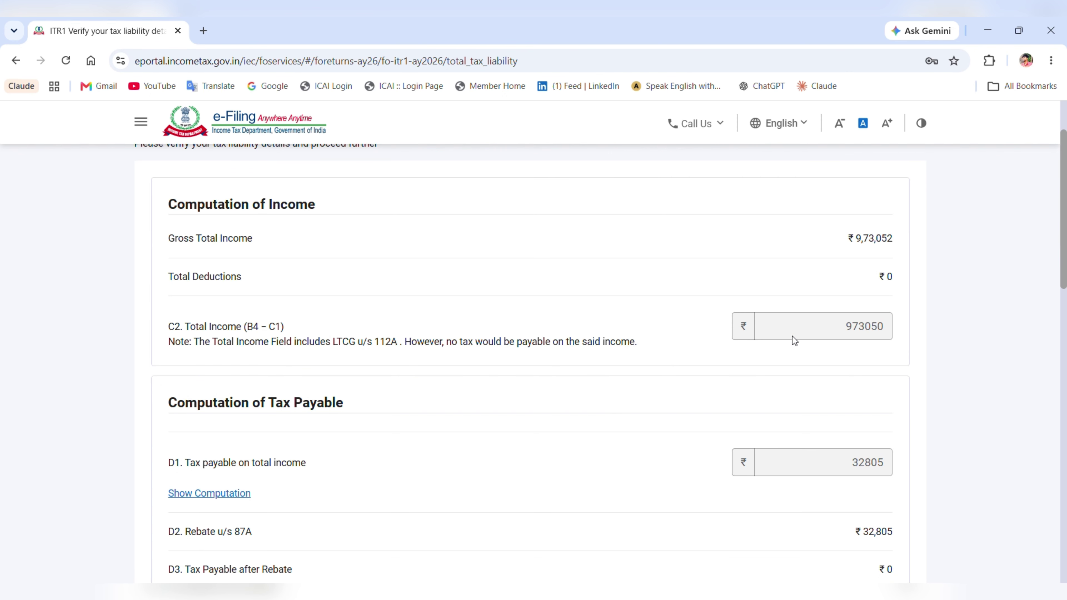
scroll(795, 341, down, 2)
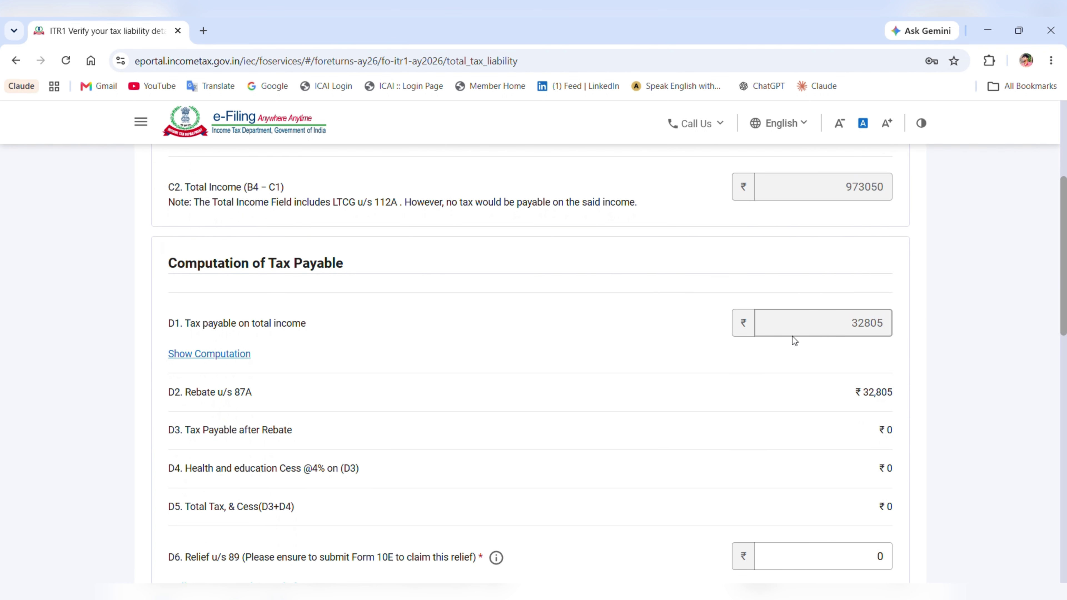
scroll(792, 336, up, 3)
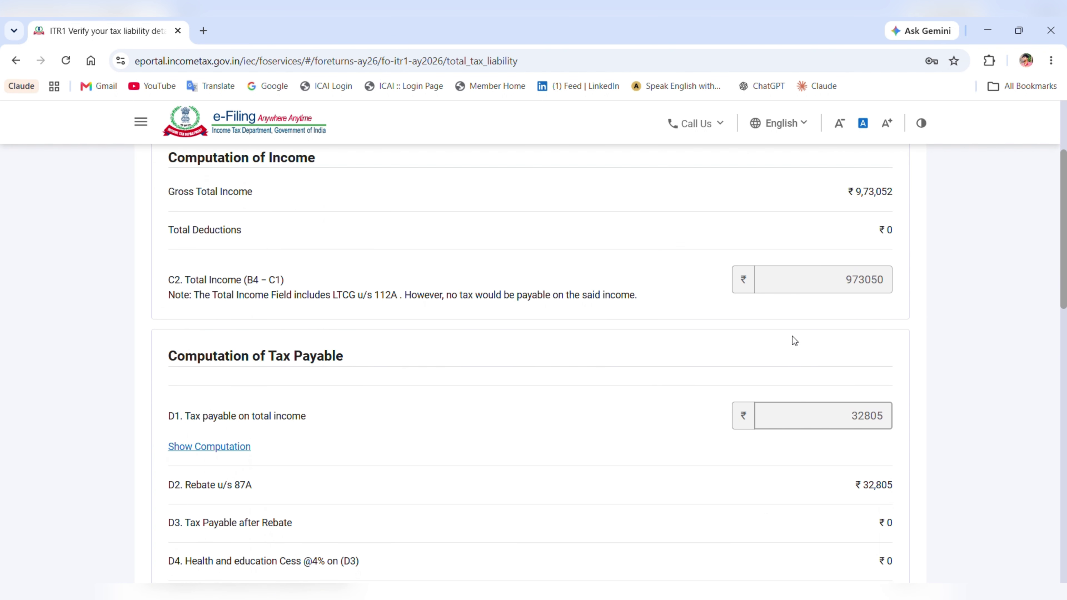
scroll(792, 336, down, 3)
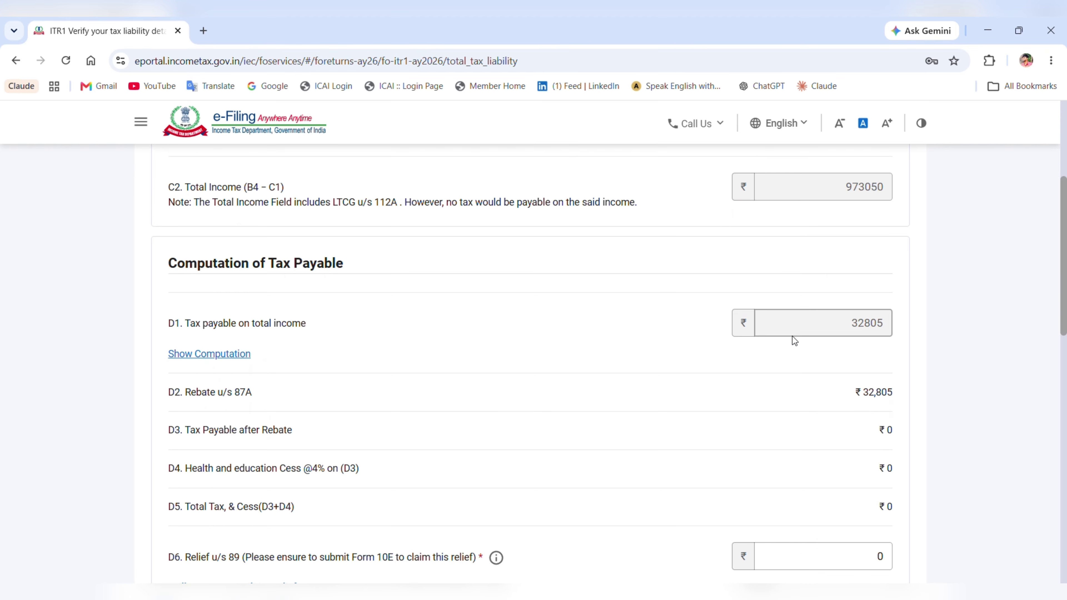
scroll(794, 340, down, 8)
scroll(794, 340, down, 10)
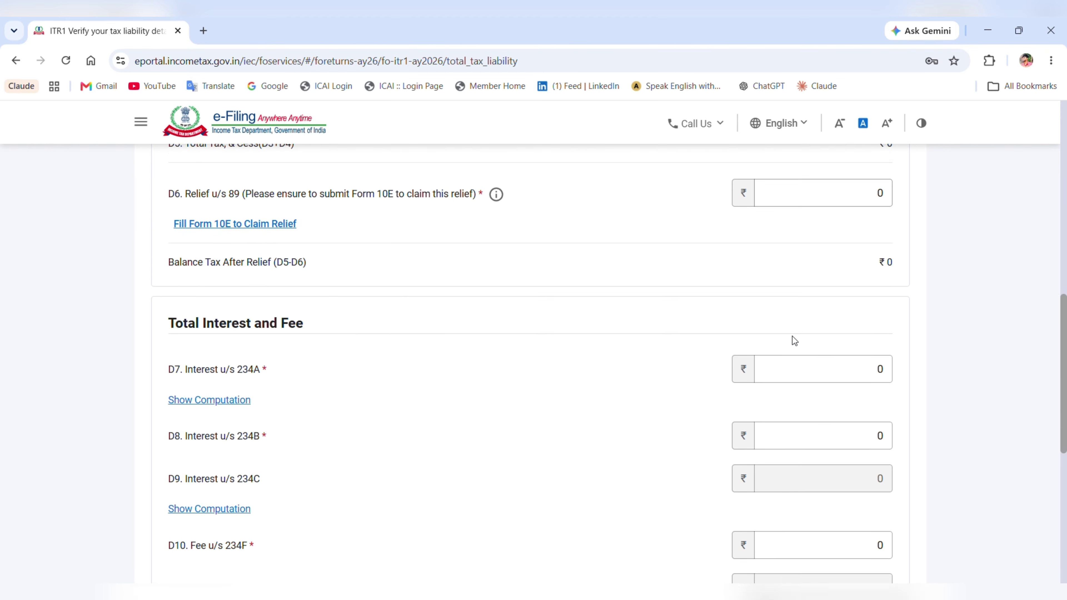
scroll(792, 338, up, 3)
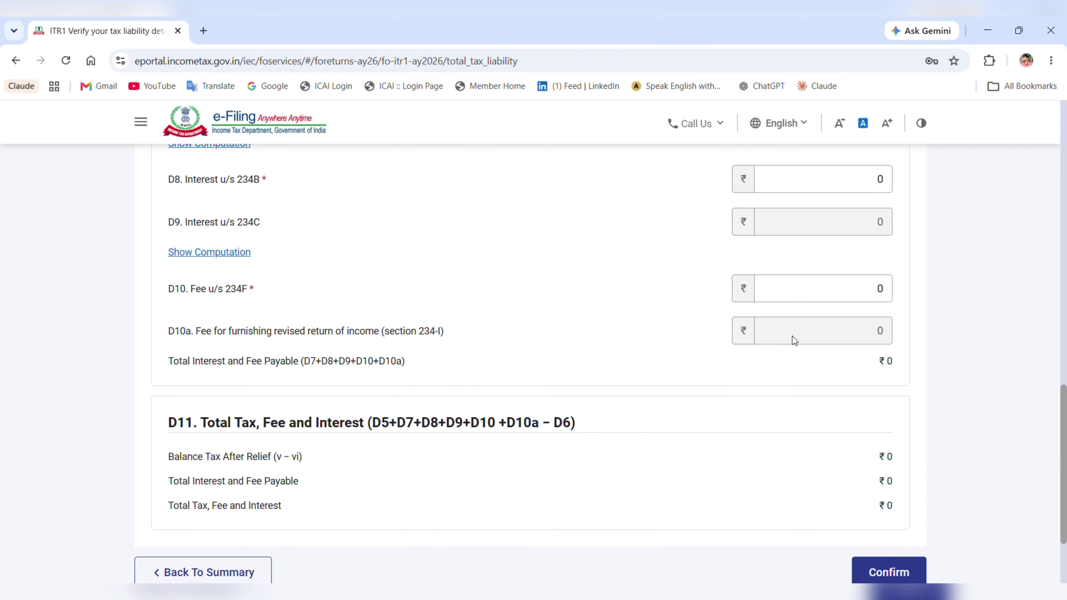
scroll(793, 338, down, 2)
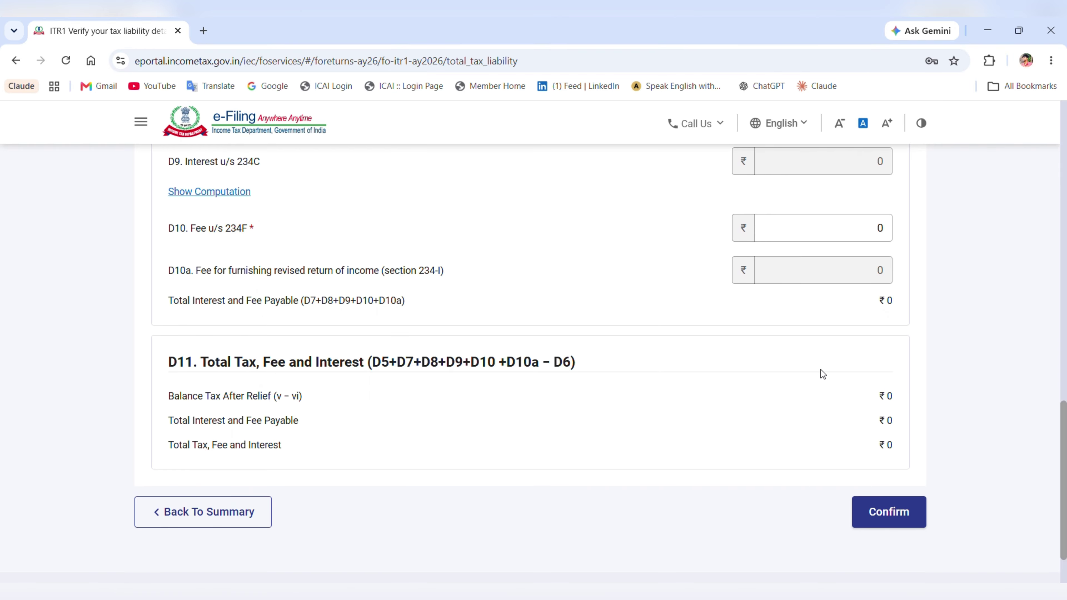
scroll(722, 423, up, 20)
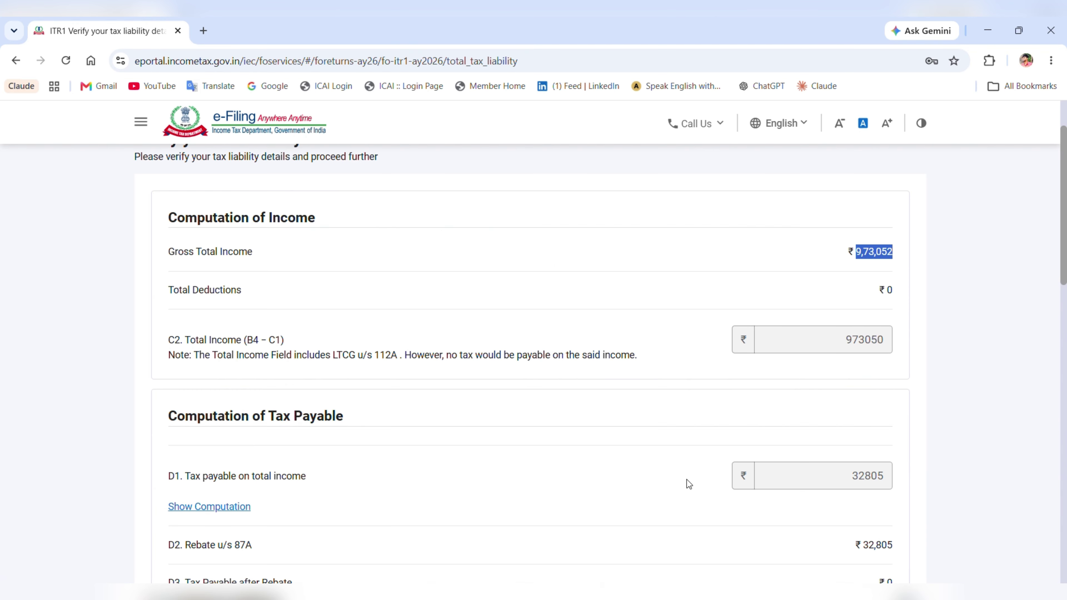
- Show the slab-wise computation down to D11: ₹32,805 section 87A rebate, ₹0 total tax
click(247, 509)
scroll(367, 448, down, 5)
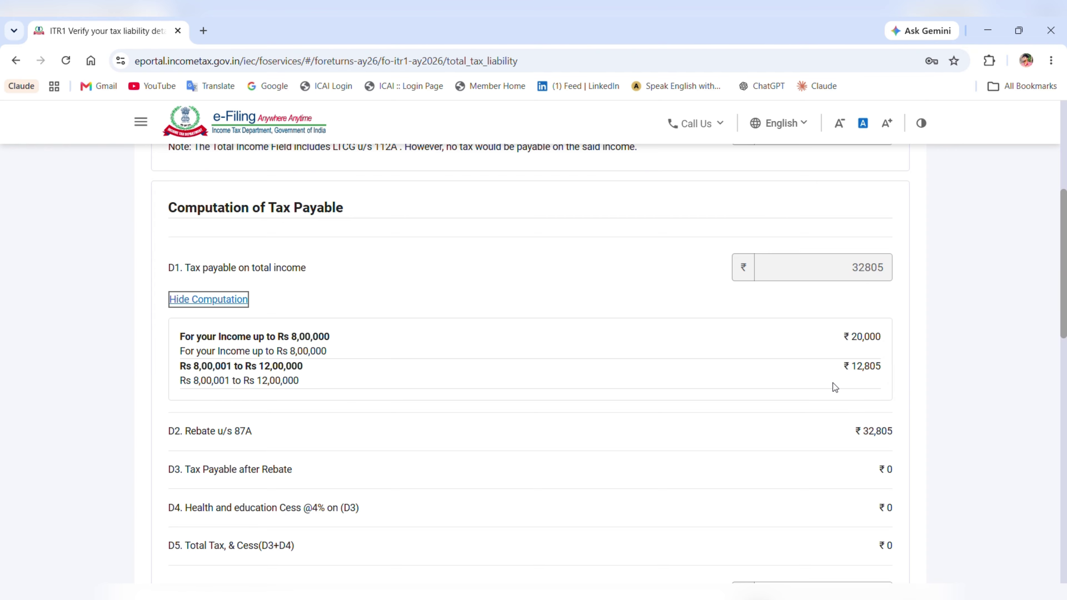
scroll(834, 381, down, 8)
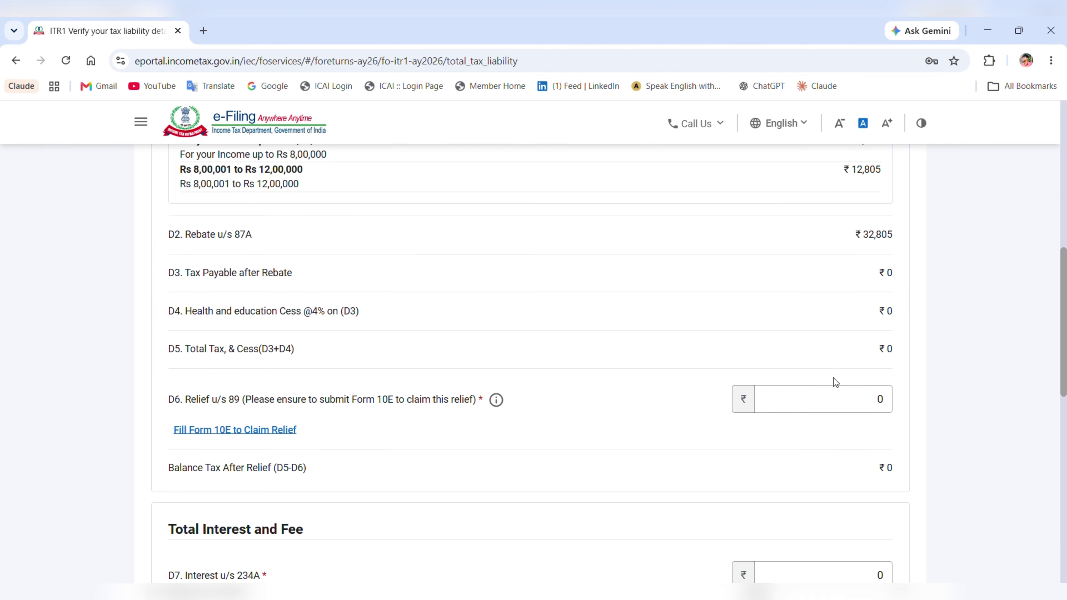
scroll(839, 383, down, 5)
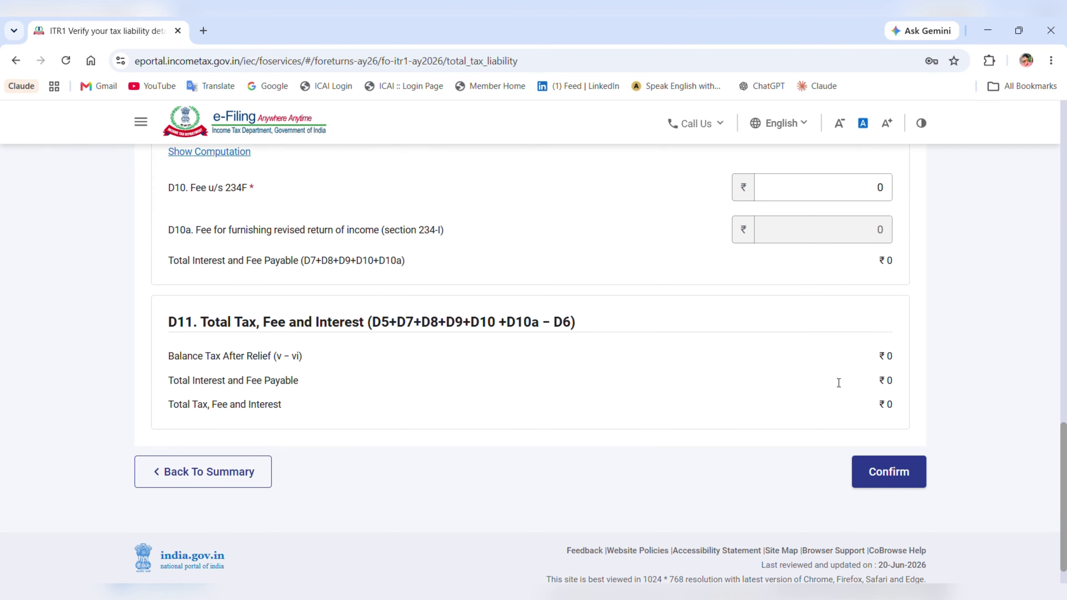
- Confirm the tax liability and review the Tax Summary Details, ending with ₹0 amount payable
click(873, 464)
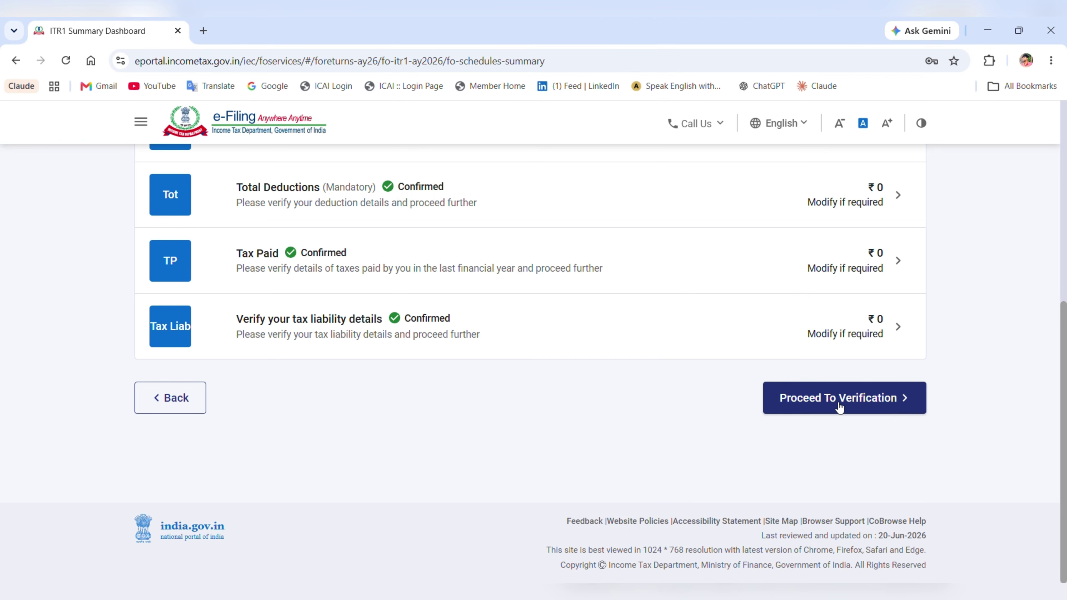
click(850, 398)
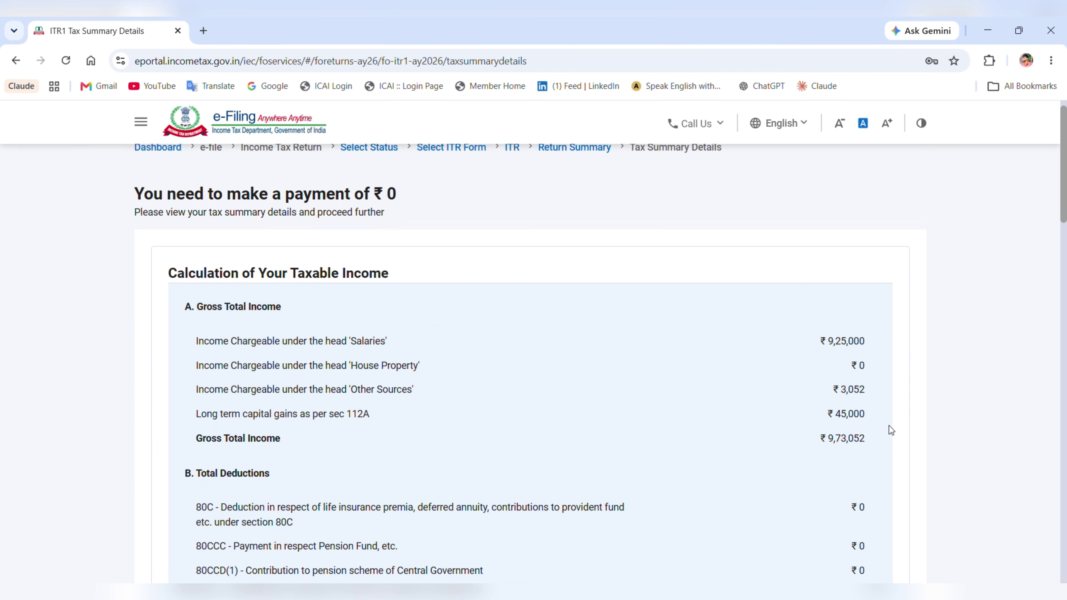
scroll(889, 426, down, 3)
scroll(853, 435, down, 8)
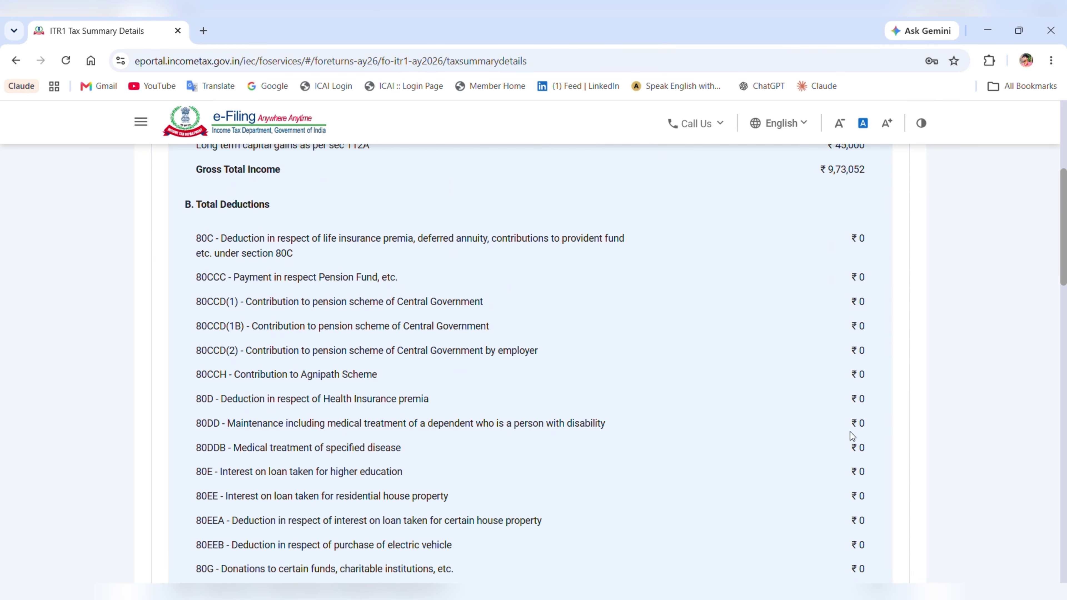
scroll(850, 432, down, 6)
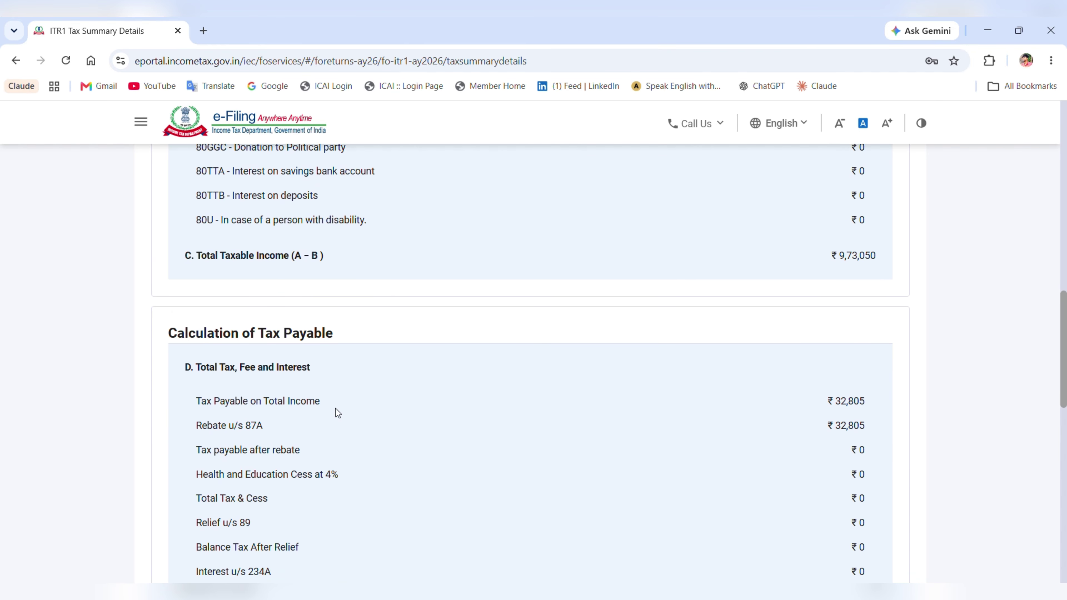
scroll(765, 433, down, 3)
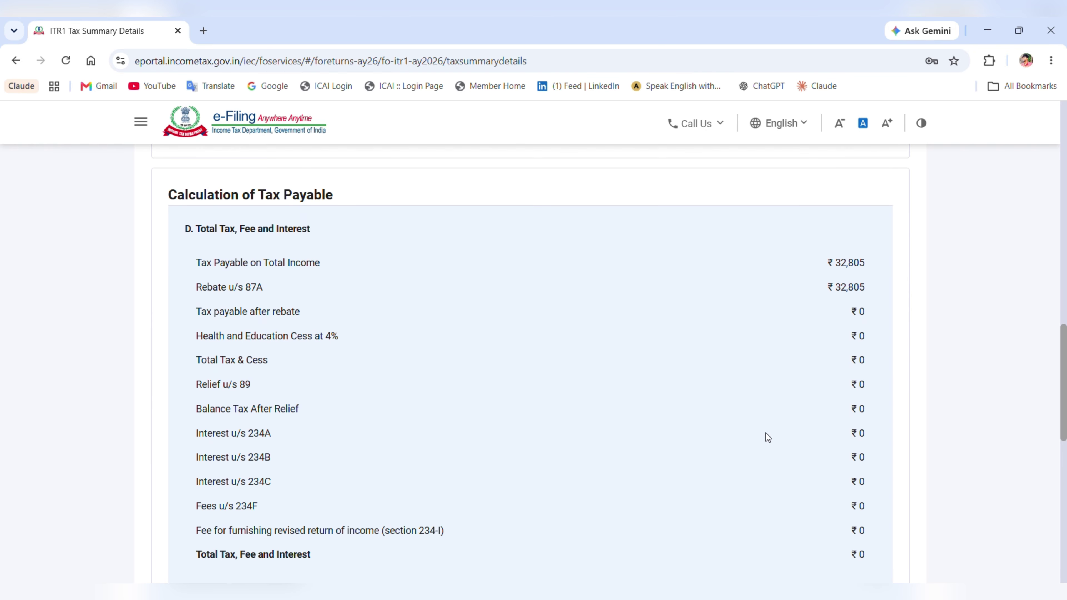
scroll(767, 433, down, 2)
scroll(770, 435, down, 12)
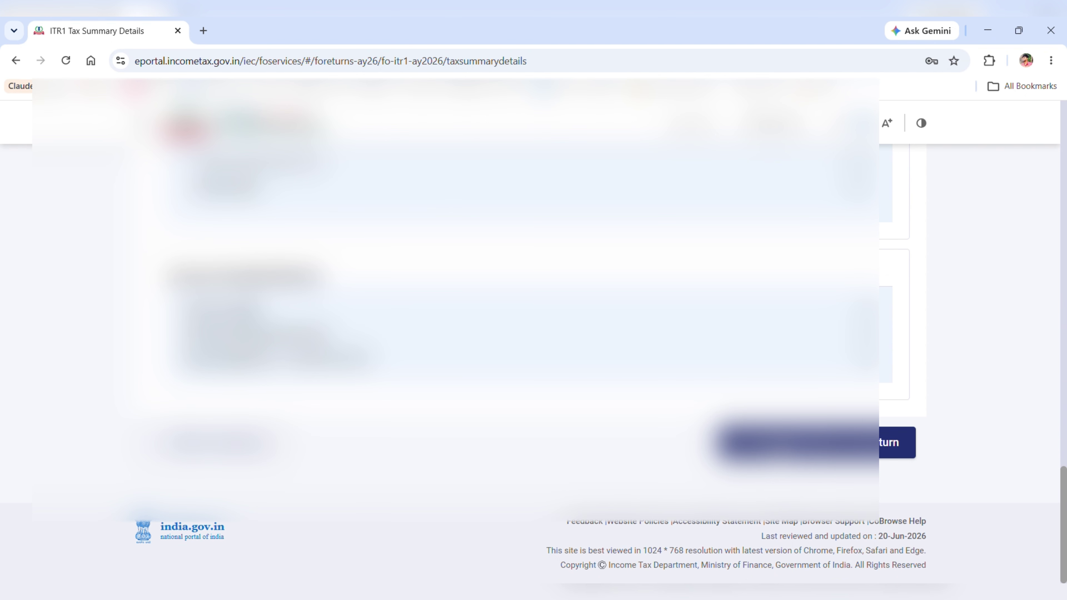
- Open the return's preview and validation, which leads back to the Personal Information contact details
click(817, 443)
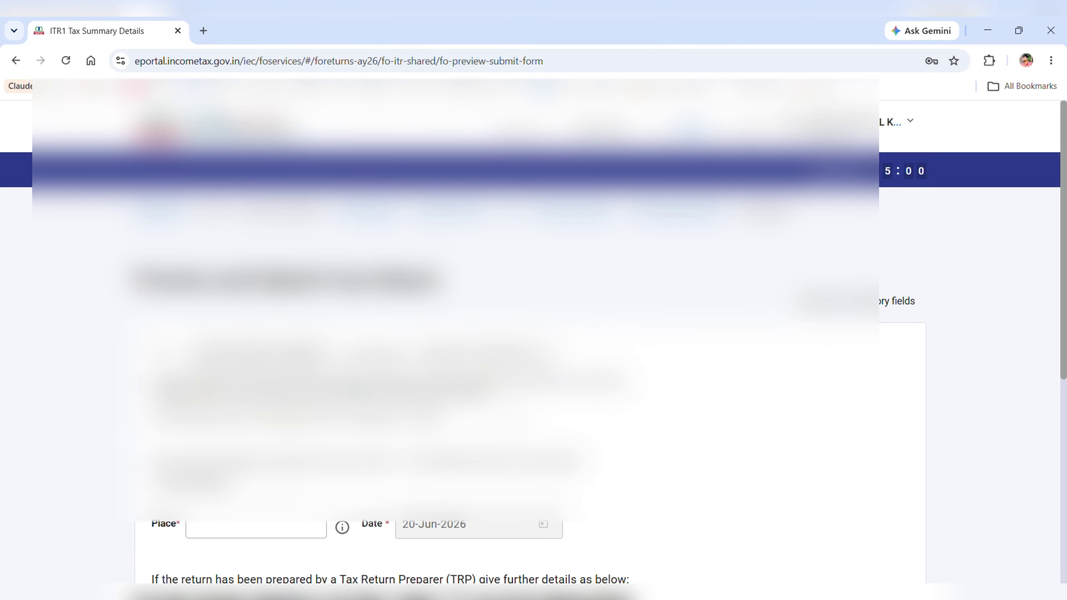
scroll(529, 336, down, 5)
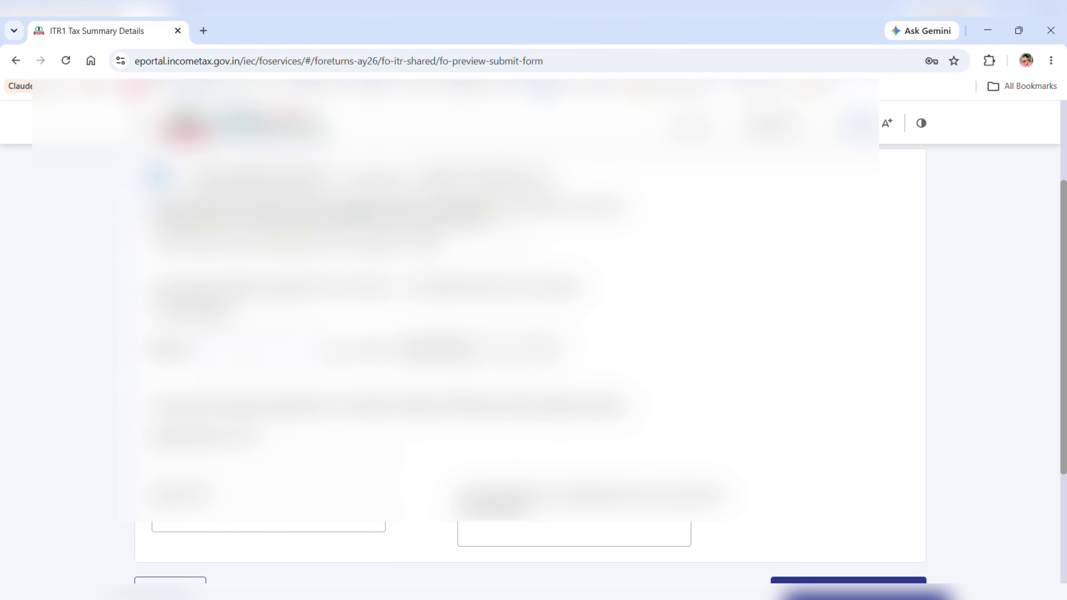
scroll(605, 424, down, 3)
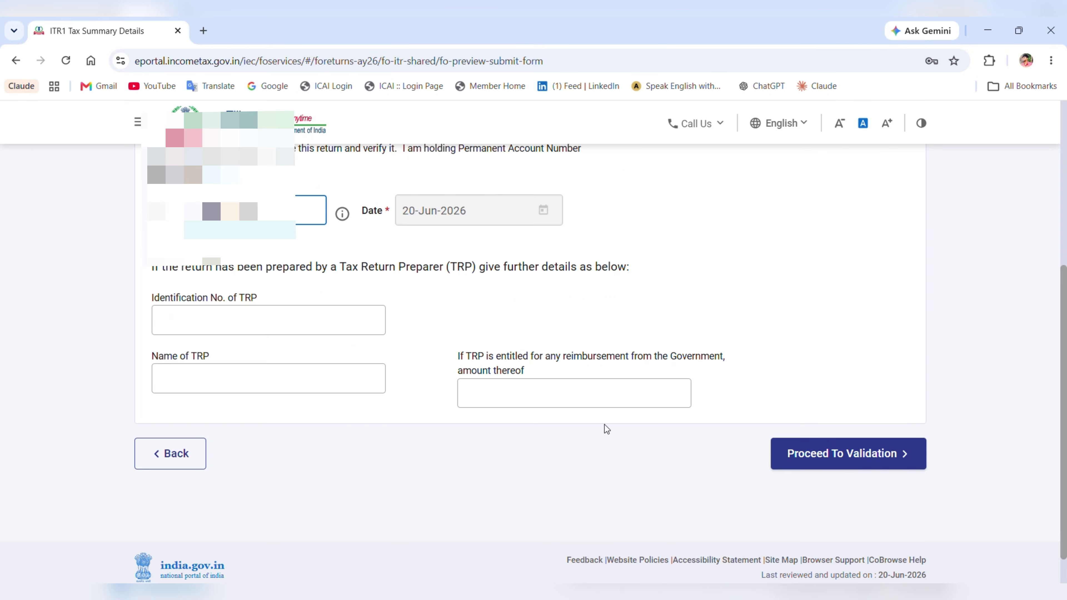
click(801, 455)
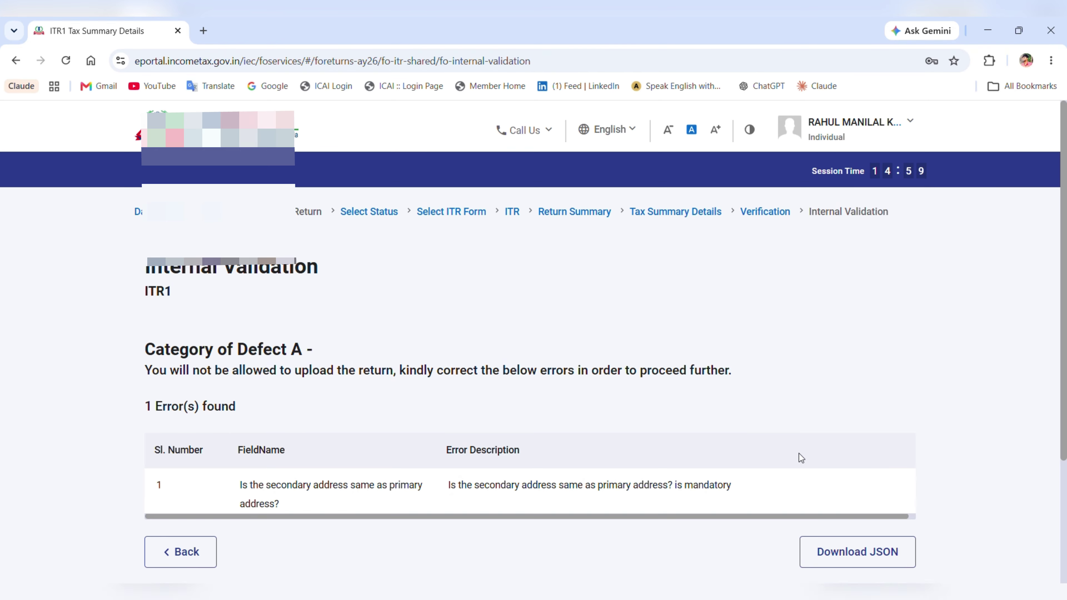
scroll(660, 410, down, 3)
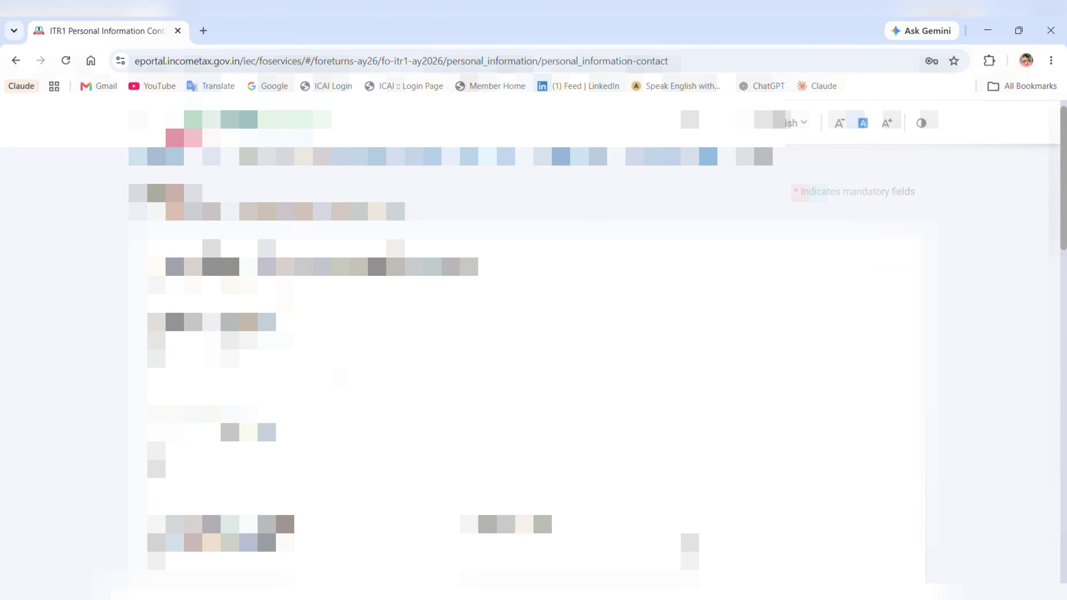
scroll(533, 337, down, 2)
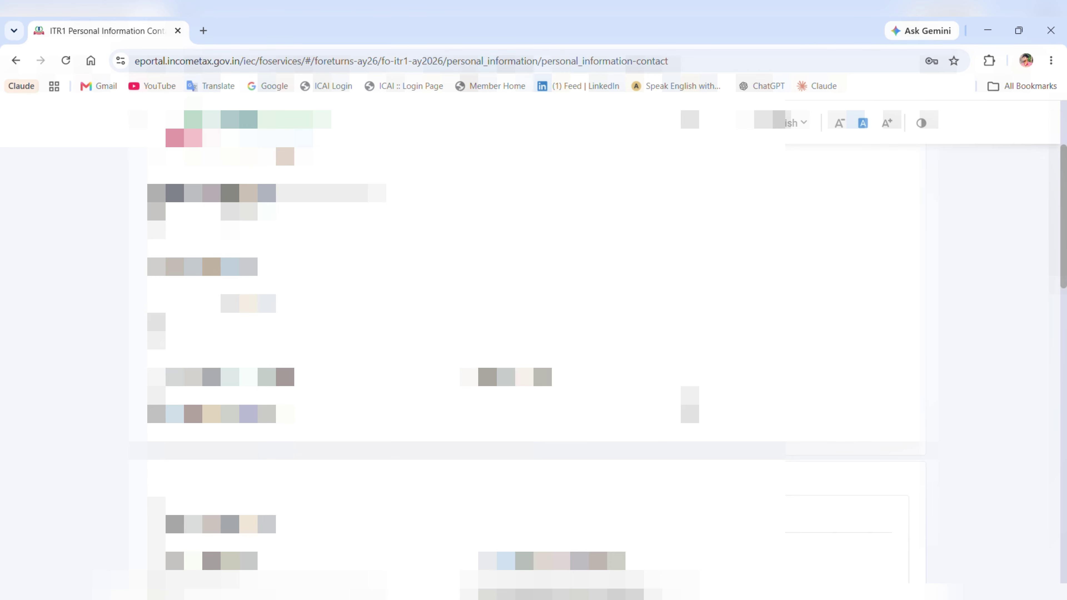
scroll(533, 337, down, 15)
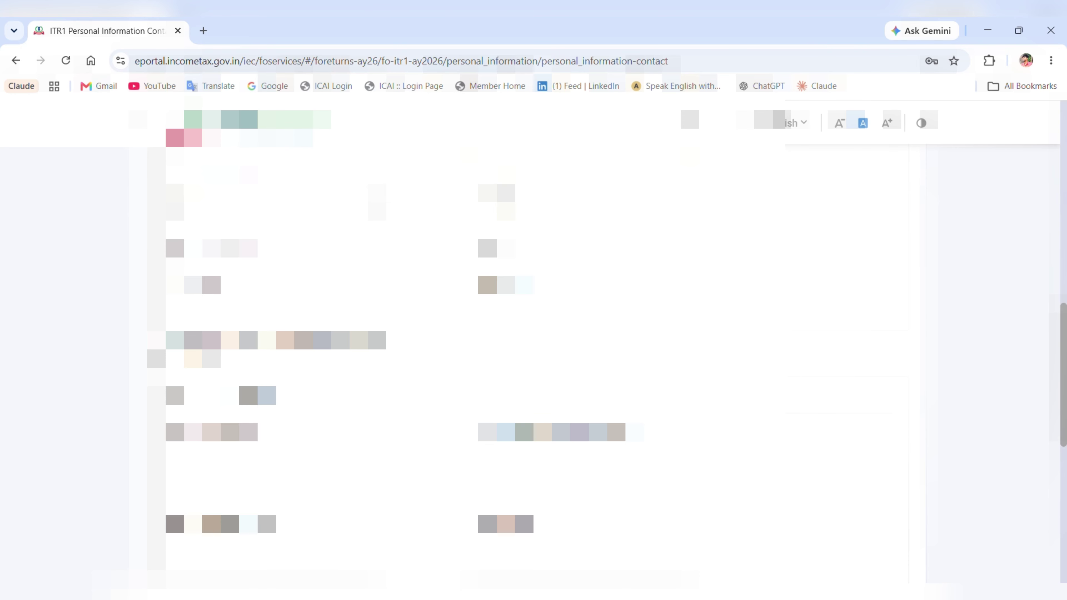
scroll(533, 337, down, 2)
scroll(534, 336, up, 3)
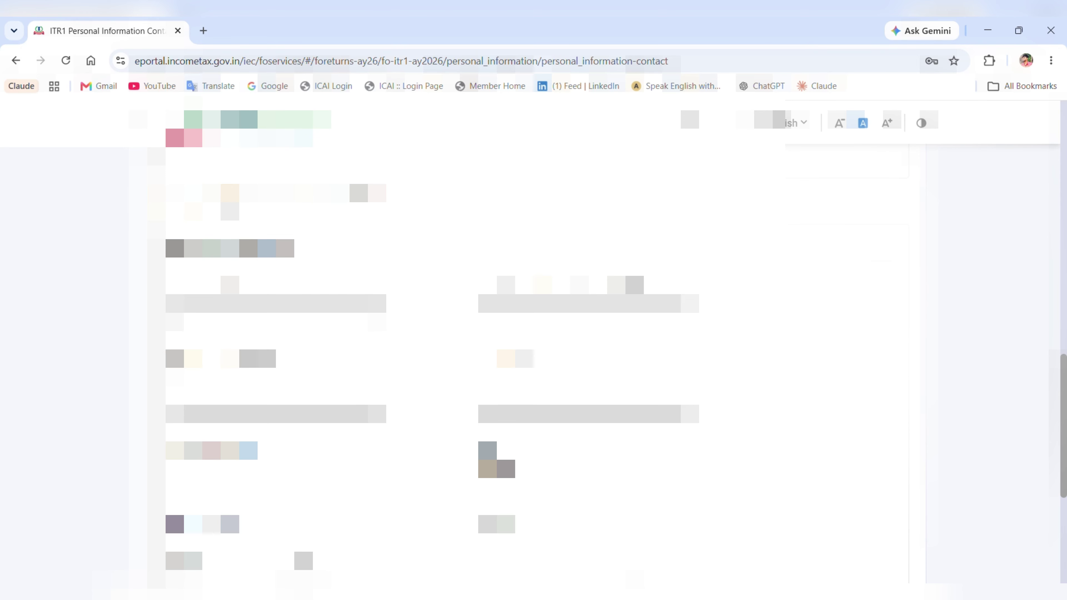
scroll(534, 337, down, 5)
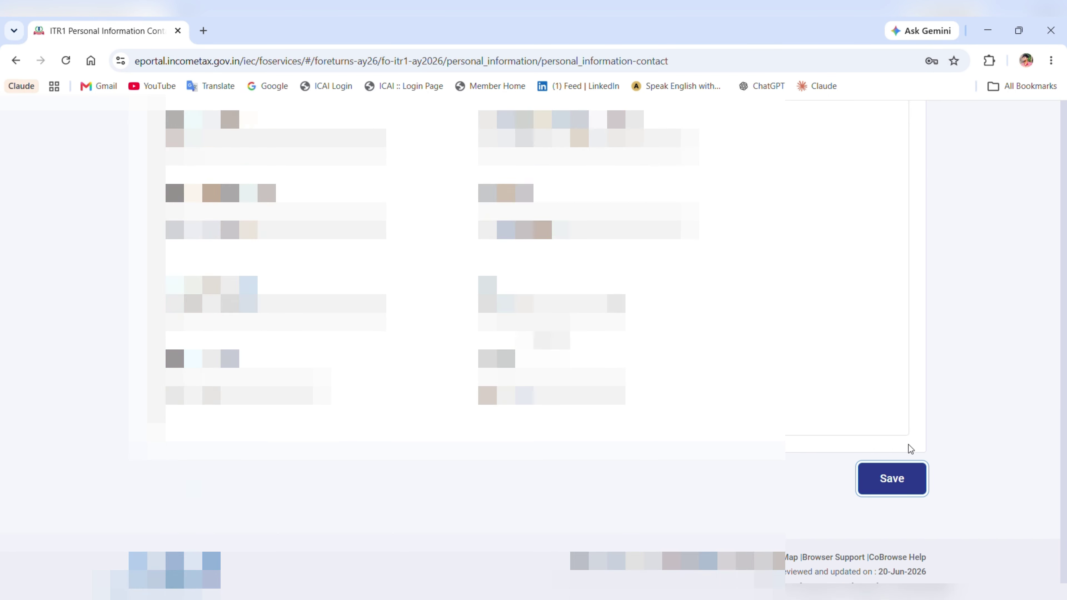
- Save the edited contact details and confirm the Personal Information section
click(908, 445)
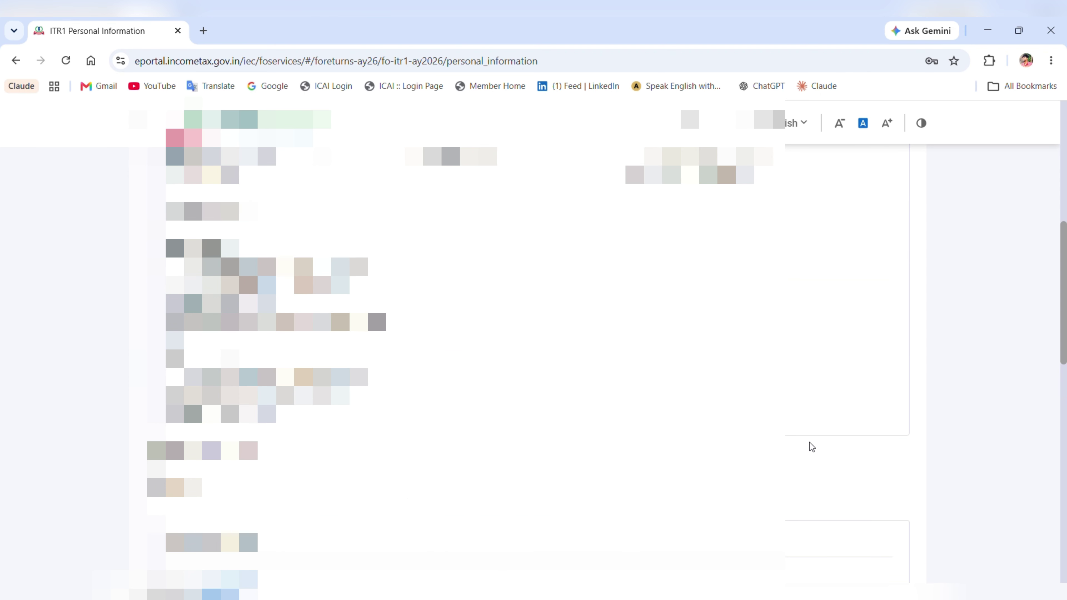
scroll(482, 381, down, 1)
scroll(479, 378, down, 10)
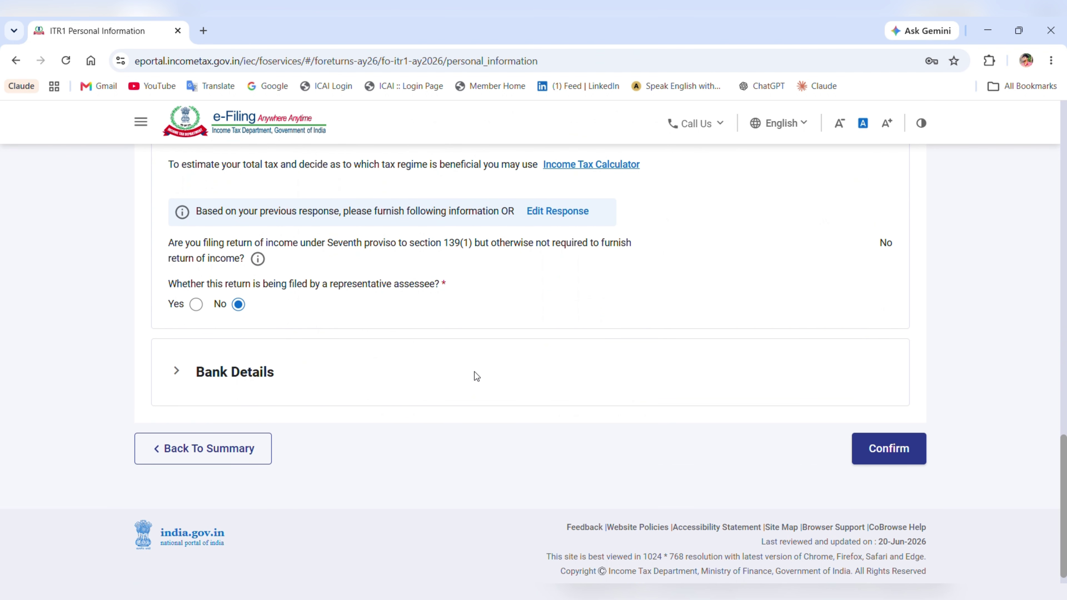
click(911, 444)
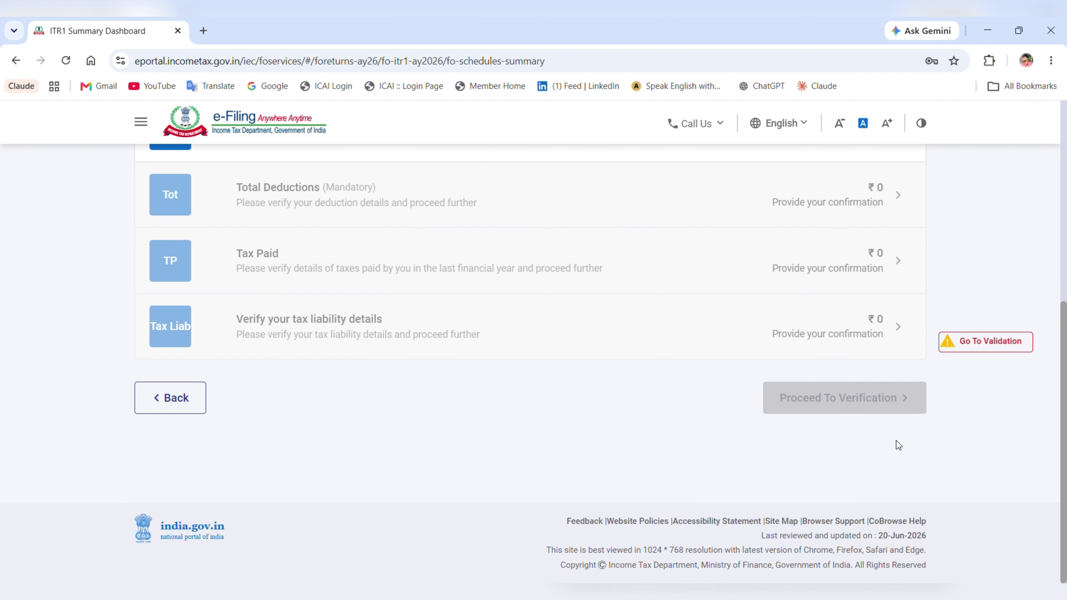
- Pass internal validation, preview the ITR-1, and clear upload-level validation with no errors
click(979, 345)
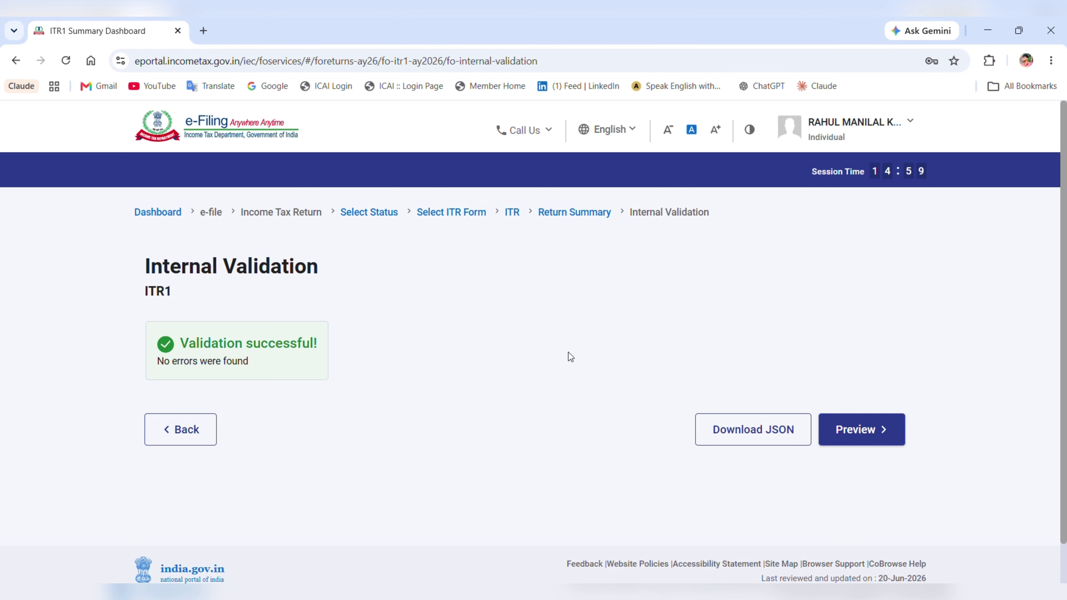
click(855, 433)
scroll(607, 421, down, 10)
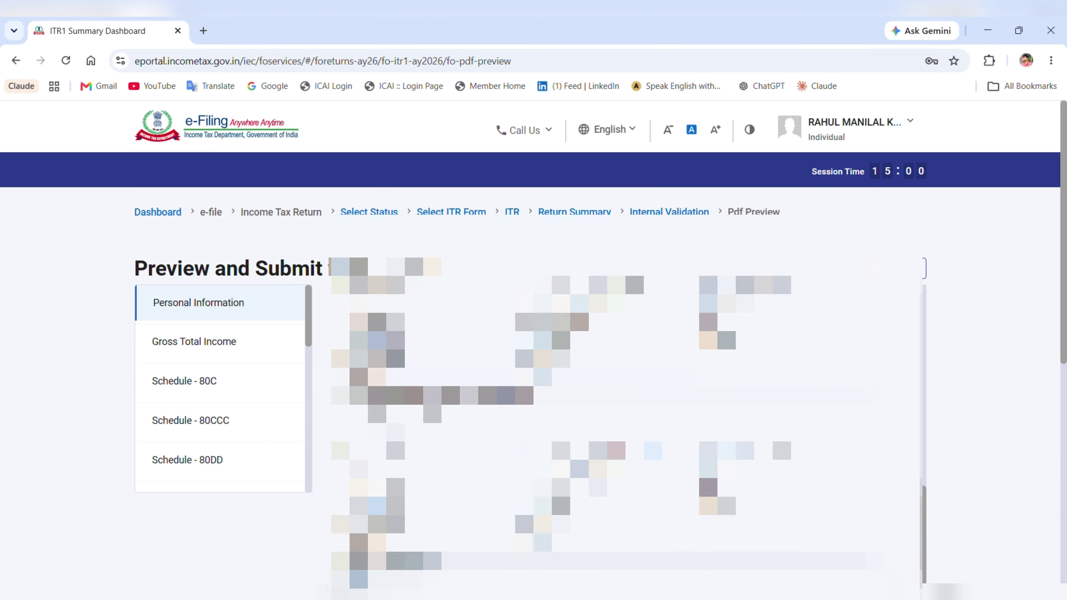
scroll(968, 365, down, 10)
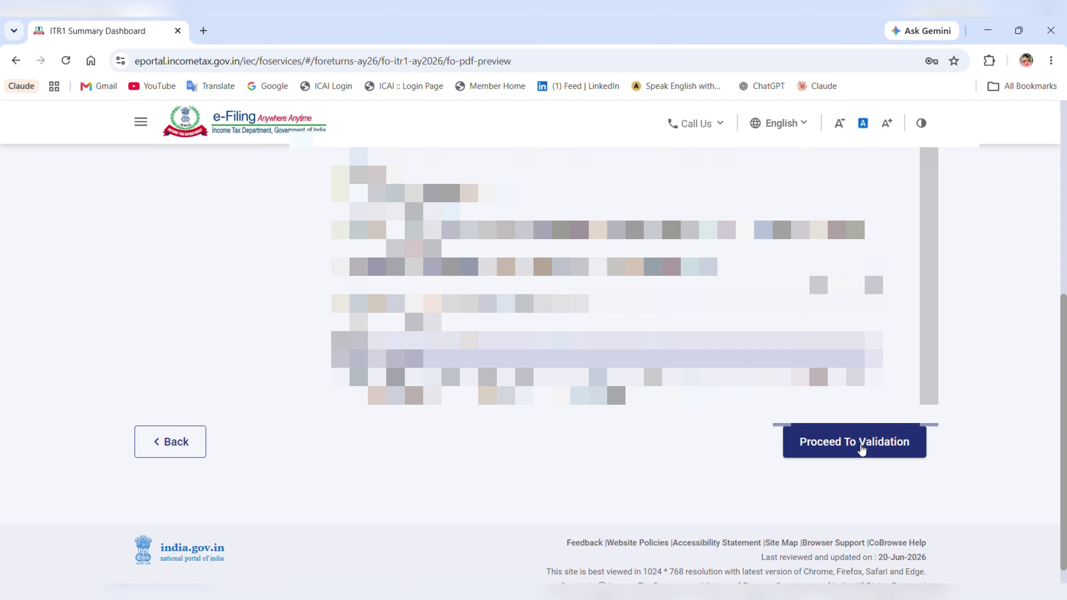
click(862, 449)
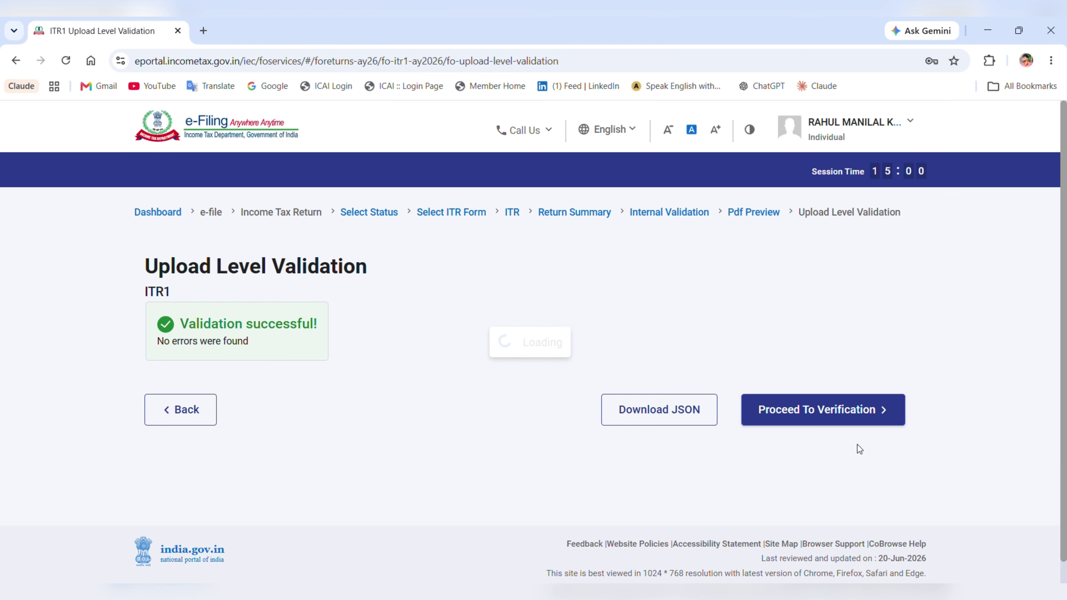
- Choose E-Verify Now on the verification page, cancelling the E-Verify Later selection
click(862, 416)
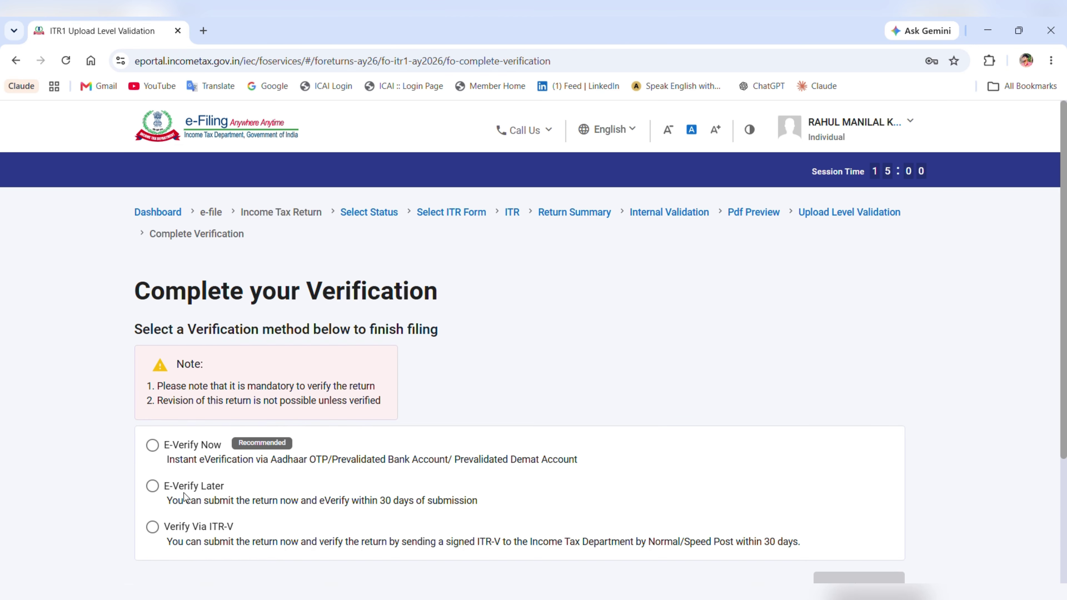
scroll(264, 404, down, 3)
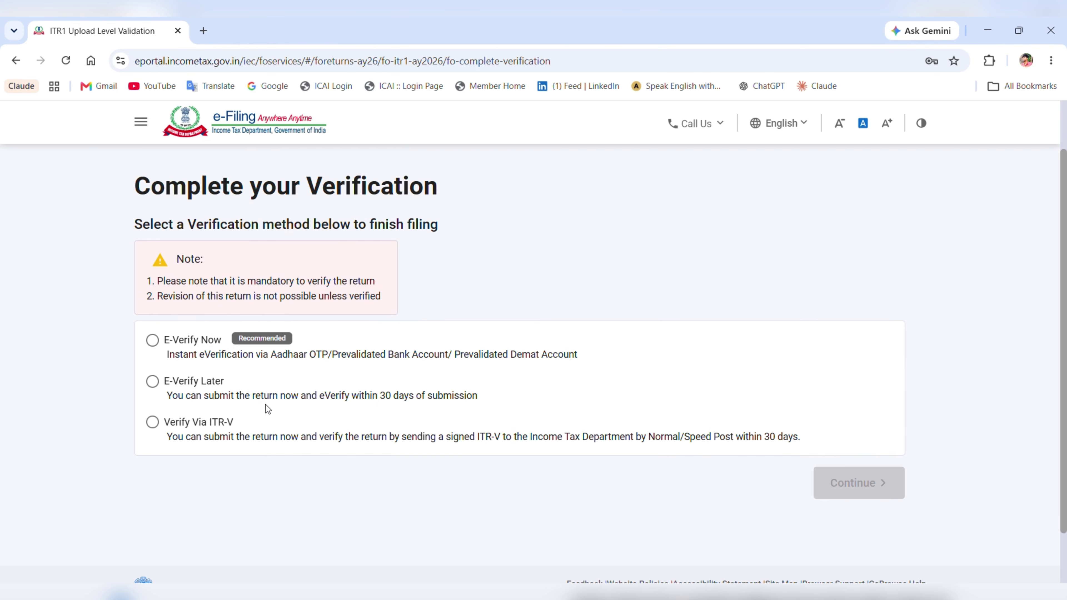
click(156, 346)
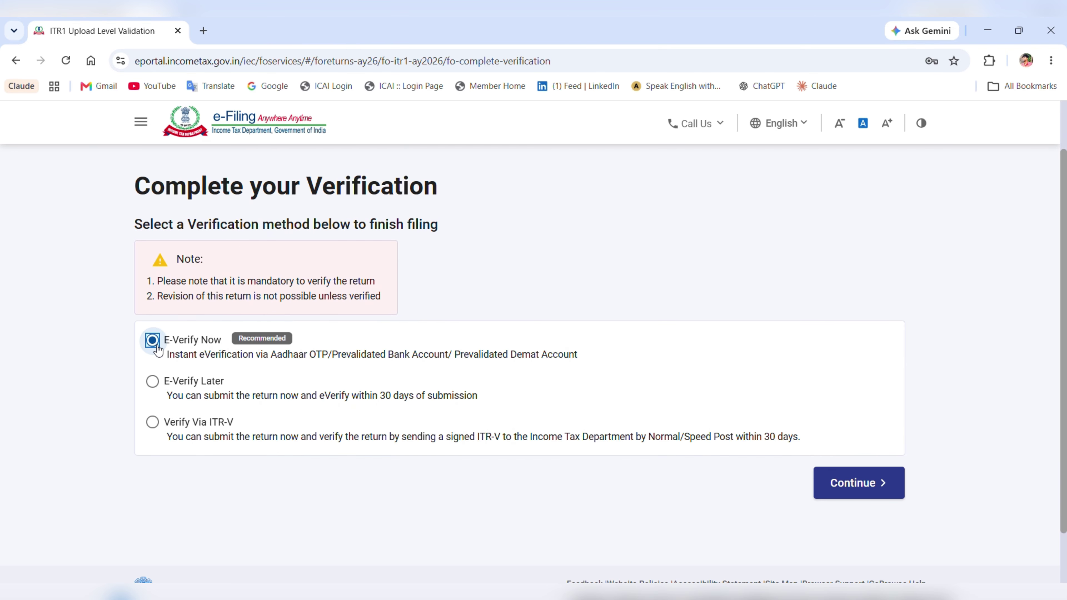
click(158, 383)
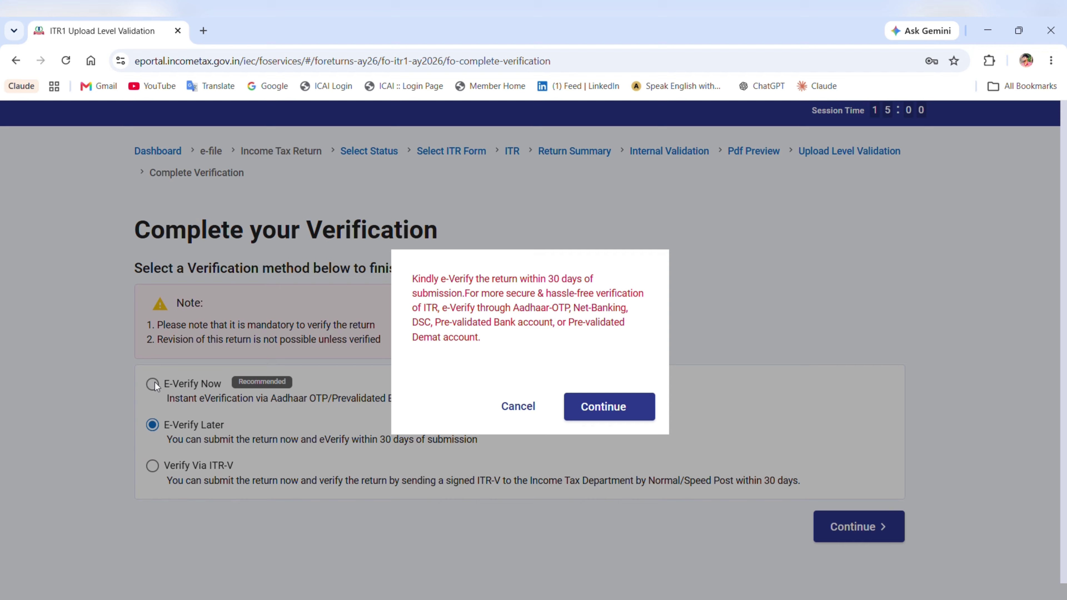
click(495, 406)
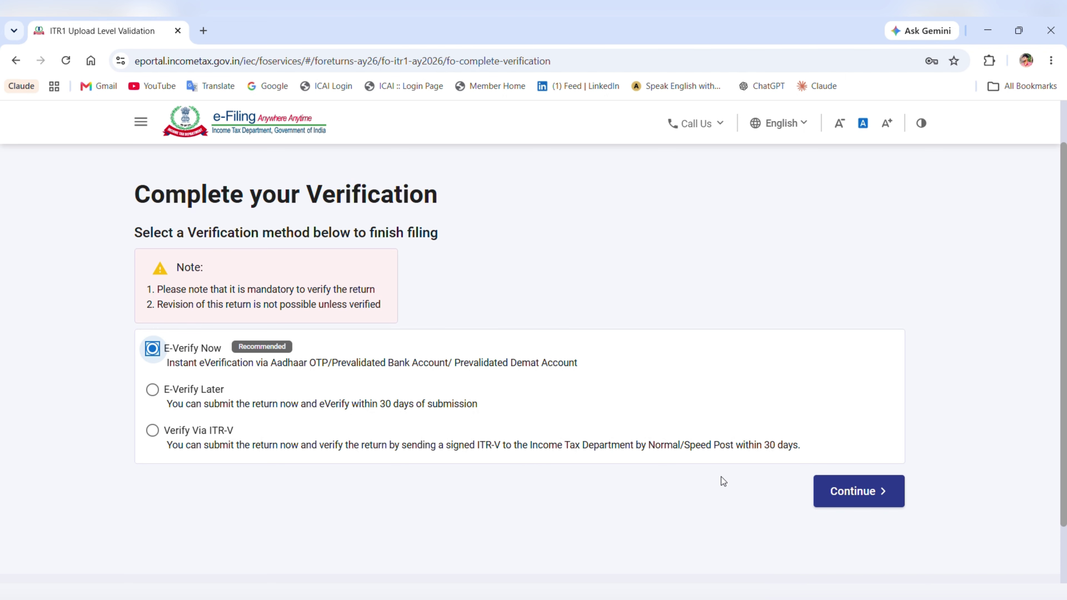
click(857, 500)
- Select OTP on the Aadhaar-registered mobile and agree to validation of Aadhaar details
scroll(570, 362, down, 3)
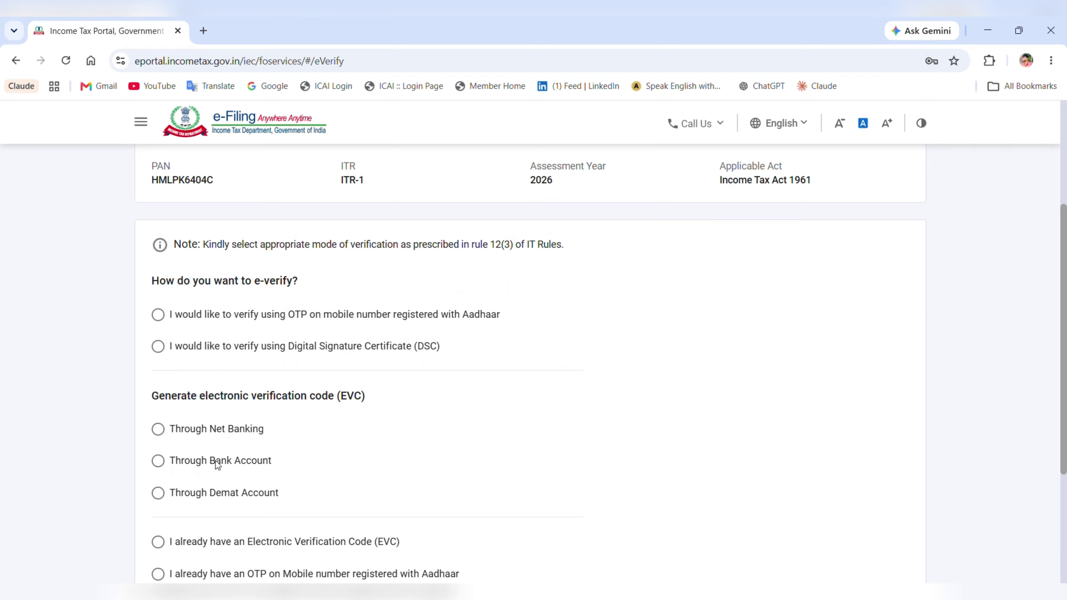
scroll(195, 364, down, 2)
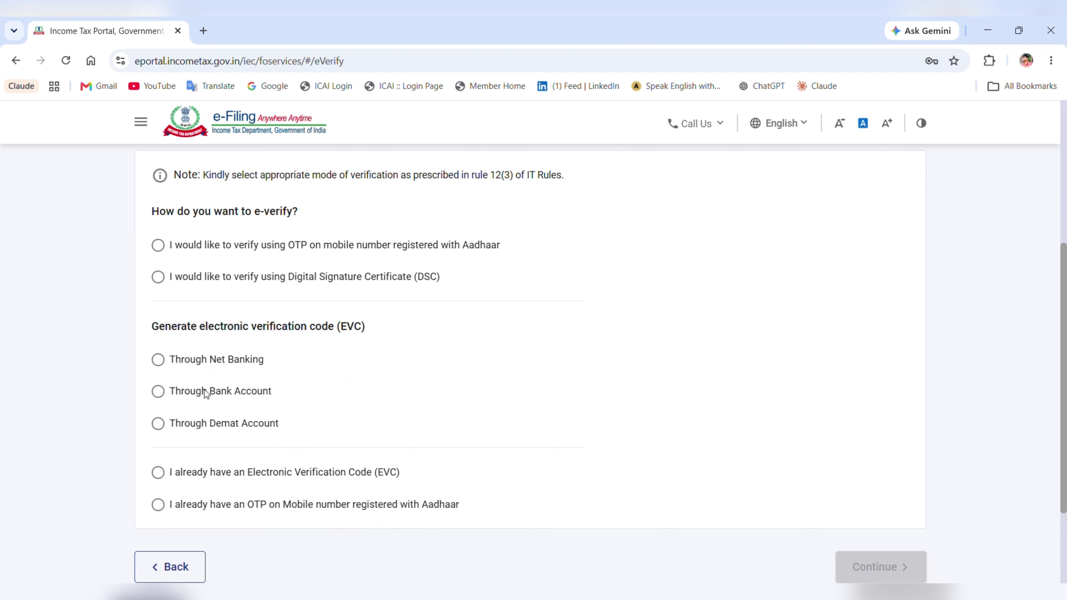
click(229, 244)
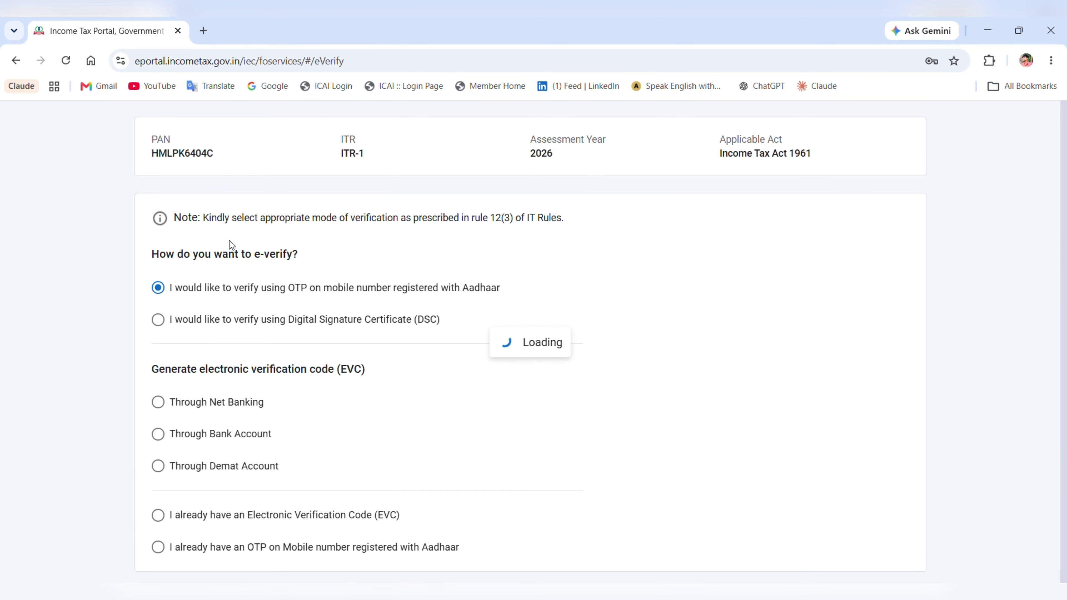
scroll(576, 359, down, 3)
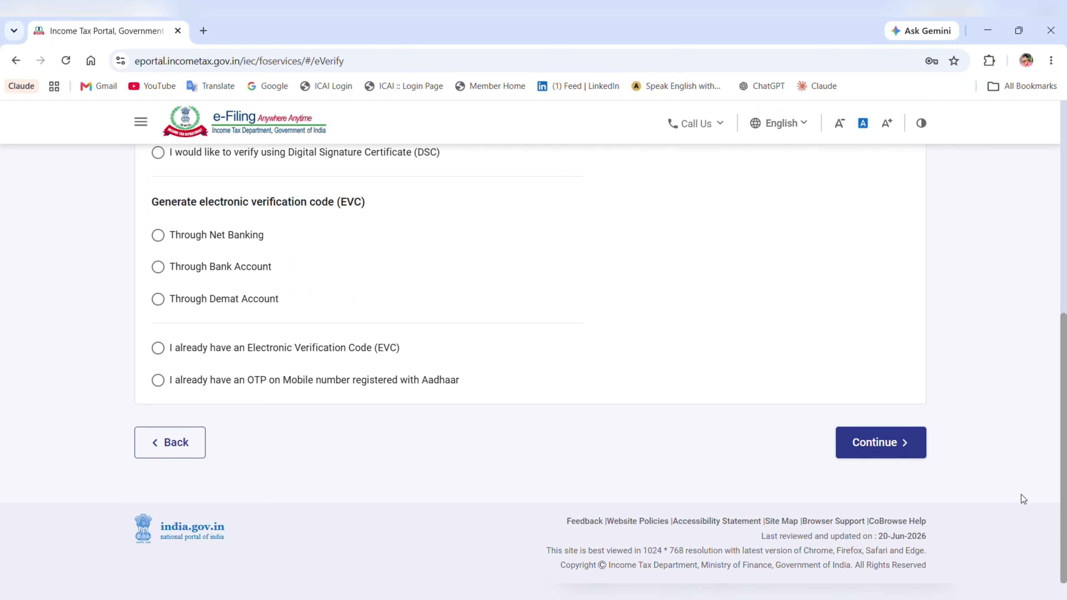
click(896, 444)
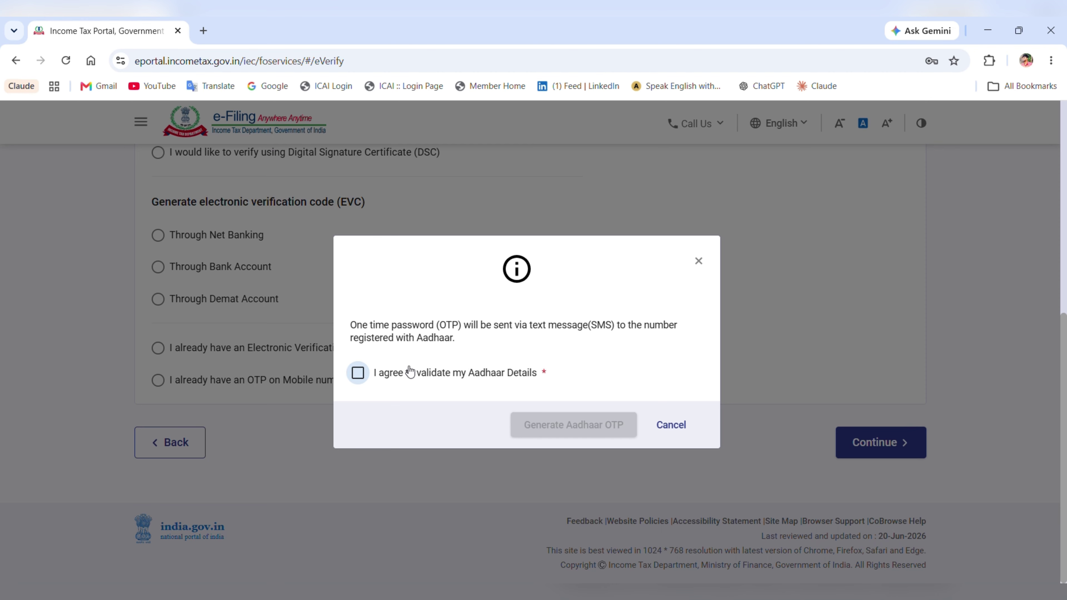
click(410, 374)
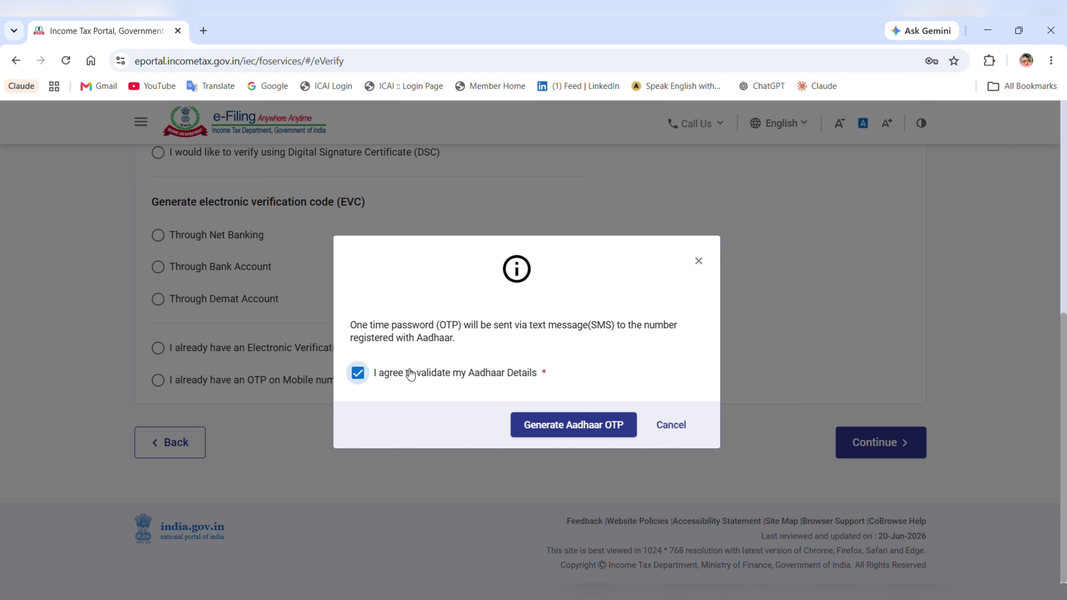